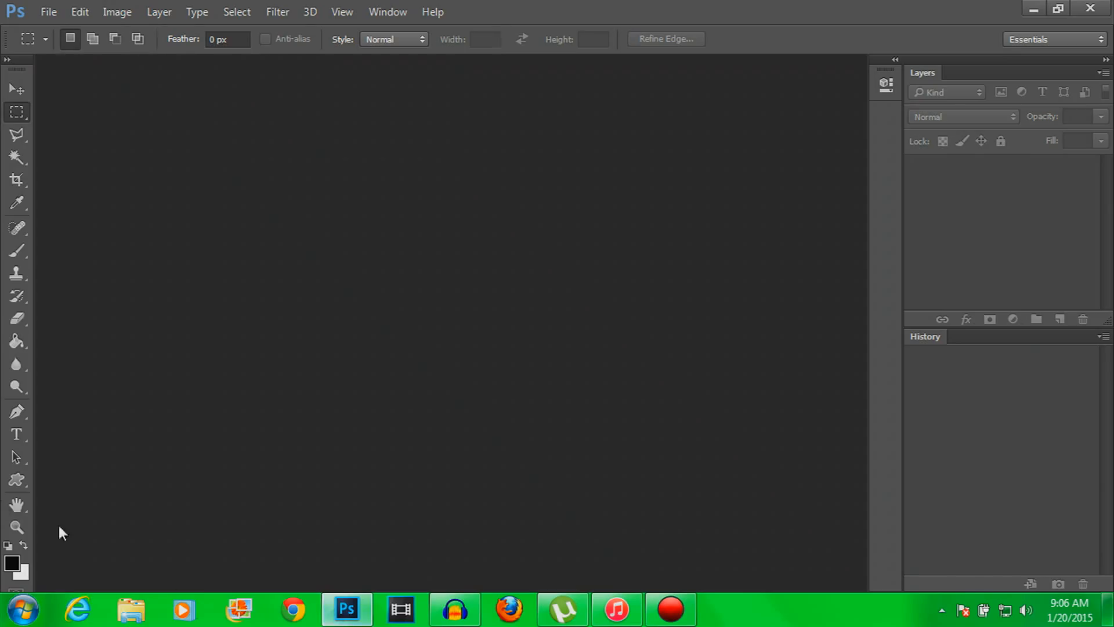
Step: Create a new transparent RGB document, 1280 by 720 pixels, with a resolution of 240 pixels/inch
{"action": "left_click", "coordinate": [49, 15]}
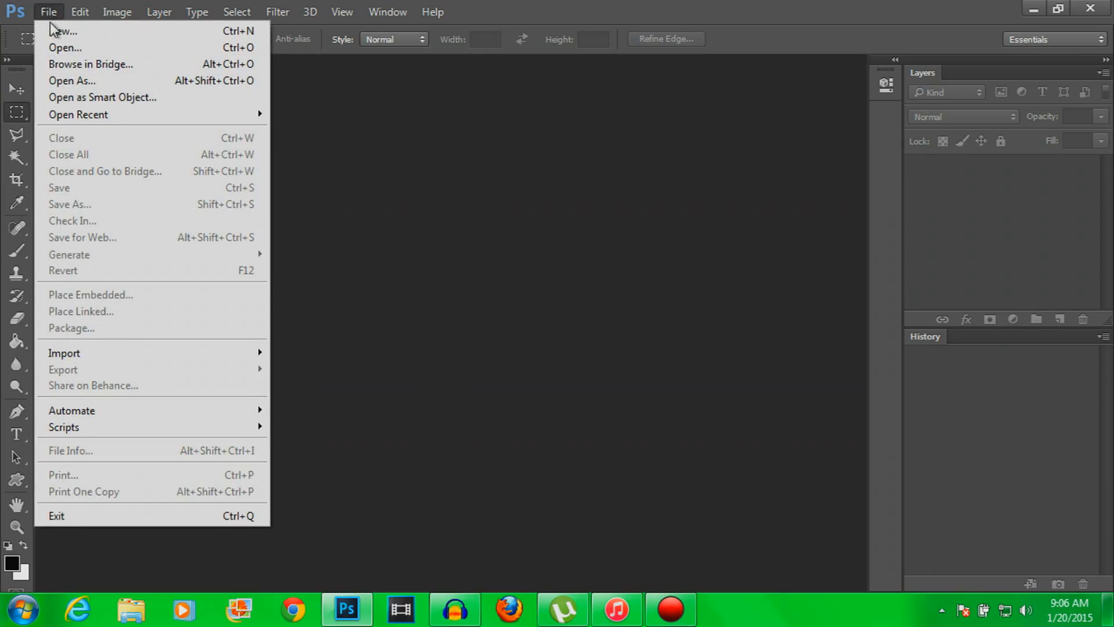
{"action": "left_click", "coordinate": [66, 35]}
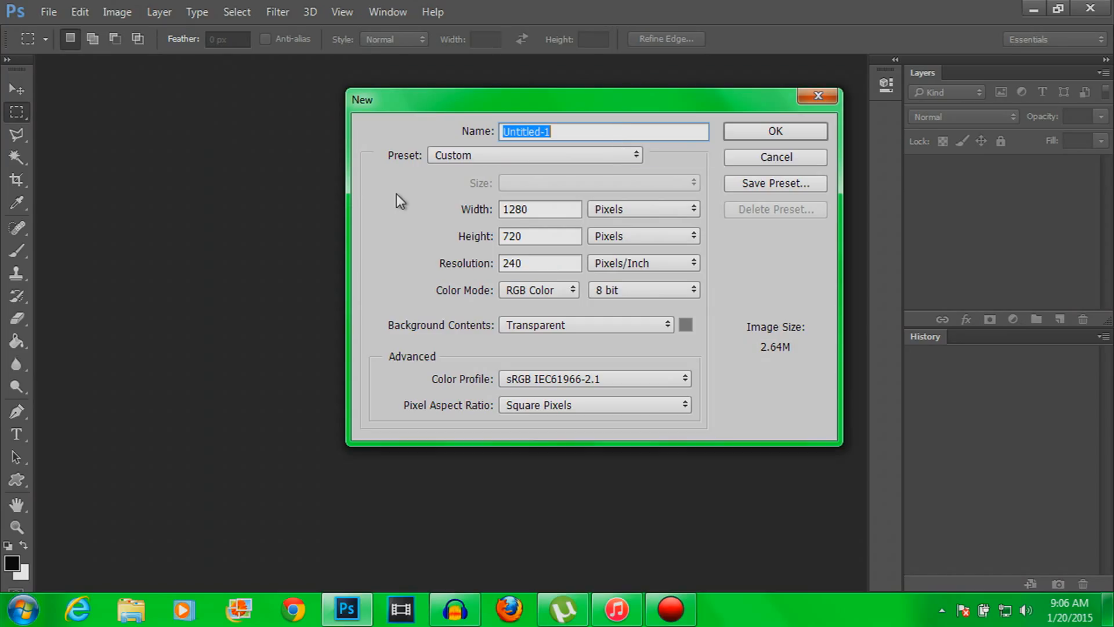
{"action": "left_click", "coordinate": [545, 210]}
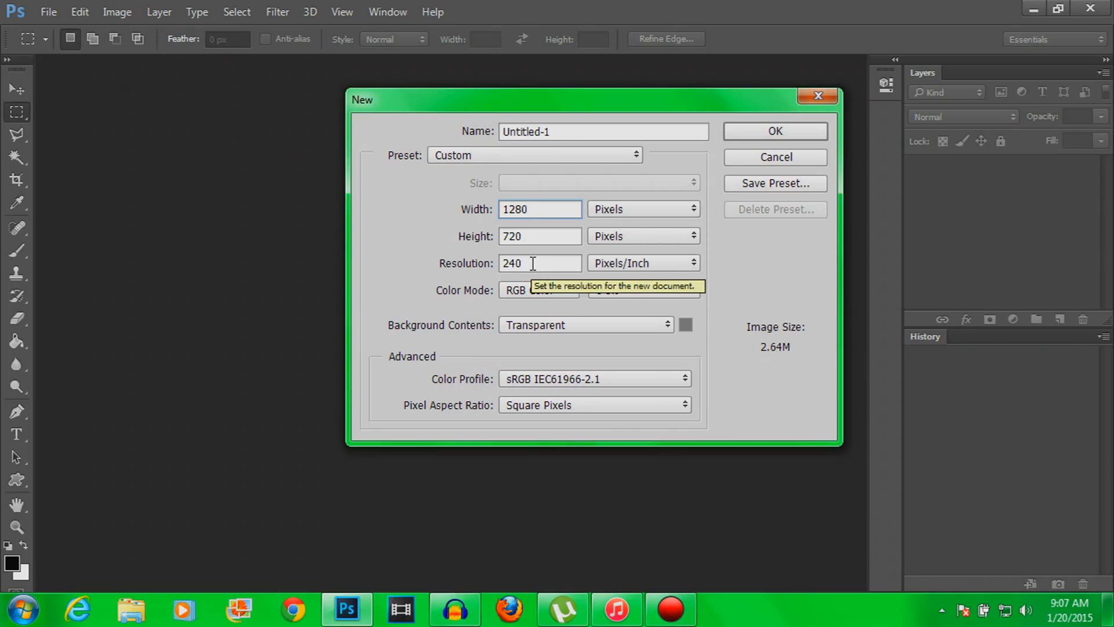
{"action": "left_click_drag", "start_coordinate": [532, 263], "coordinate": [500, 264]}
{"action": "type", "text": "72"}
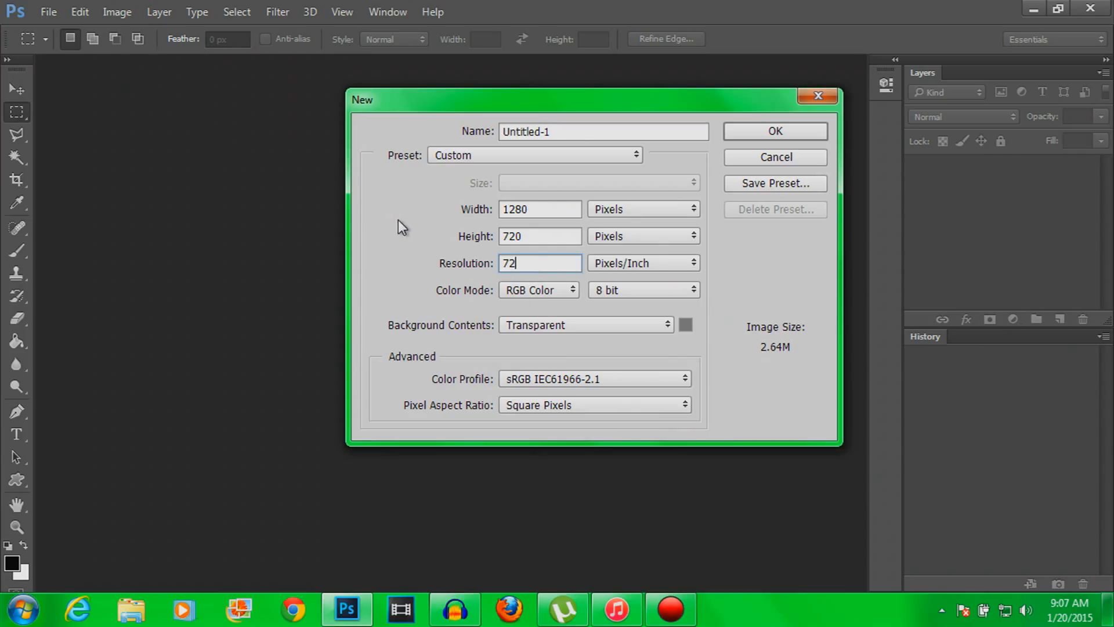
{"action": "left_click_drag", "start_coordinate": [531, 261], "coordinate": [473, 256]}
{"action": "type", "text": "240"}
{"action": "left_click", "coordinate": [760, 131]}
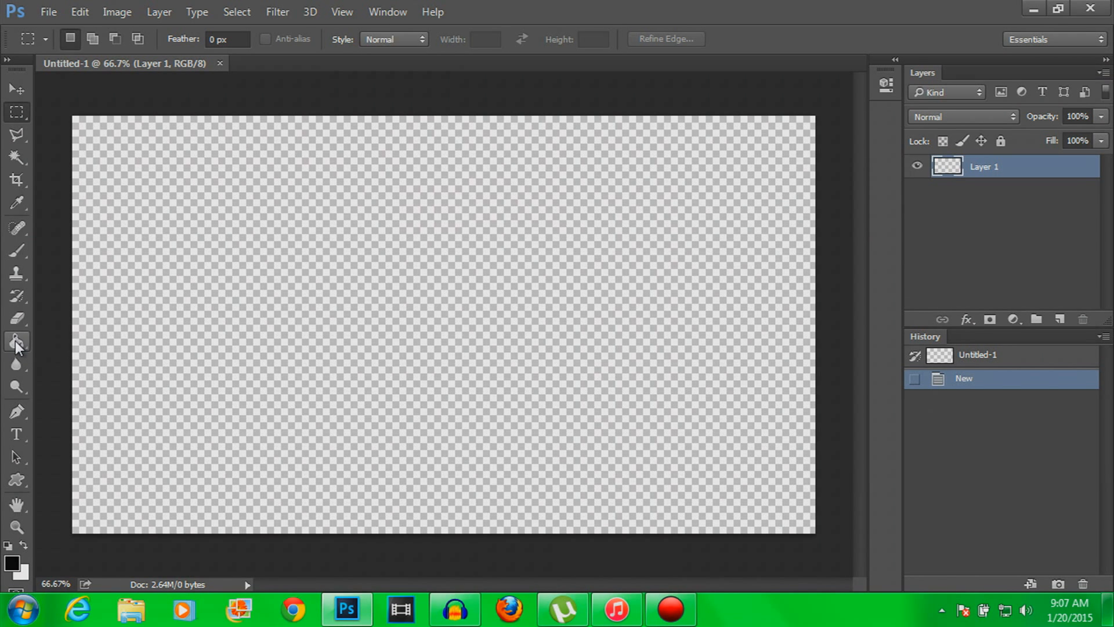
Step: Set the foreground color to teal 00aea0 and fill the empty layer with it using the Paint Bucket
{"action": "left_click", "coordinate": [17, 342]}
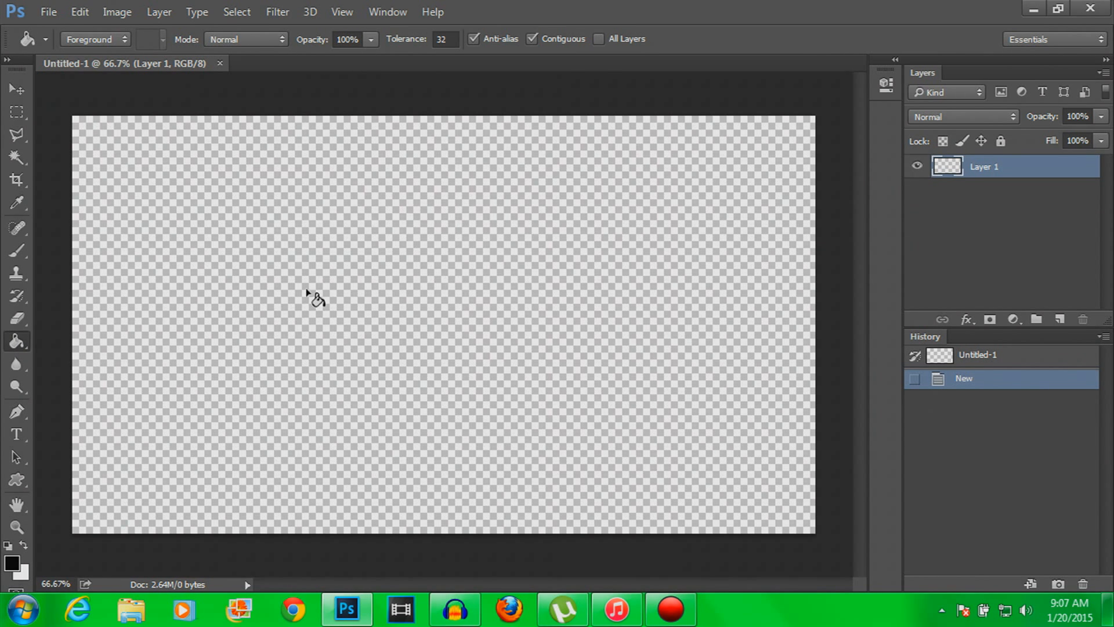
{"action": "left_click", "coordinate": [14, 567]}
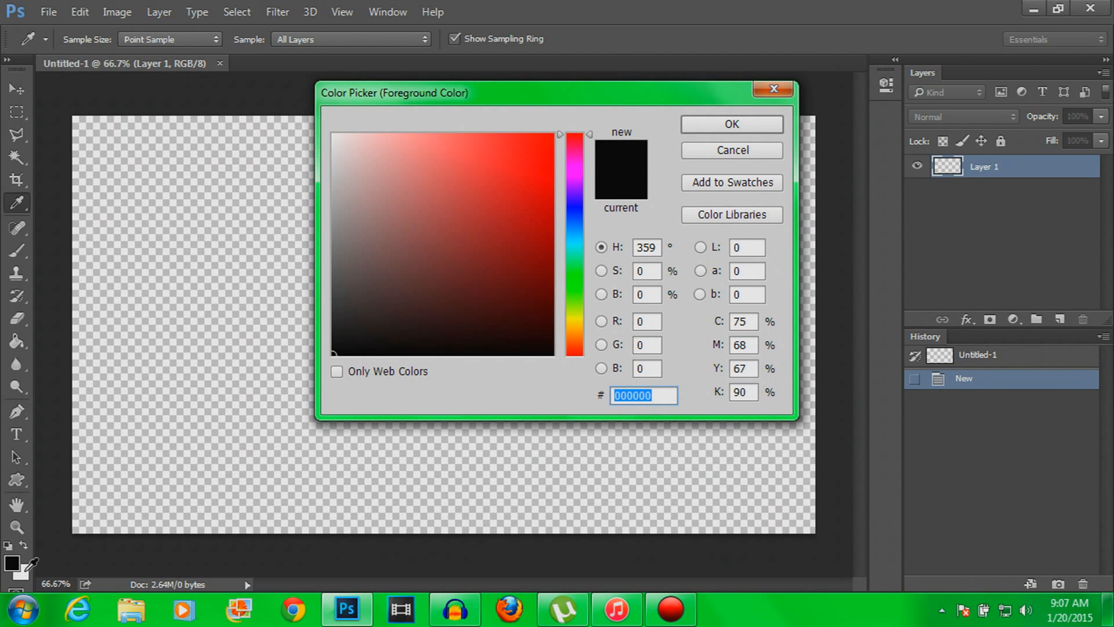
{"action": "type", "text": "ffffff"}
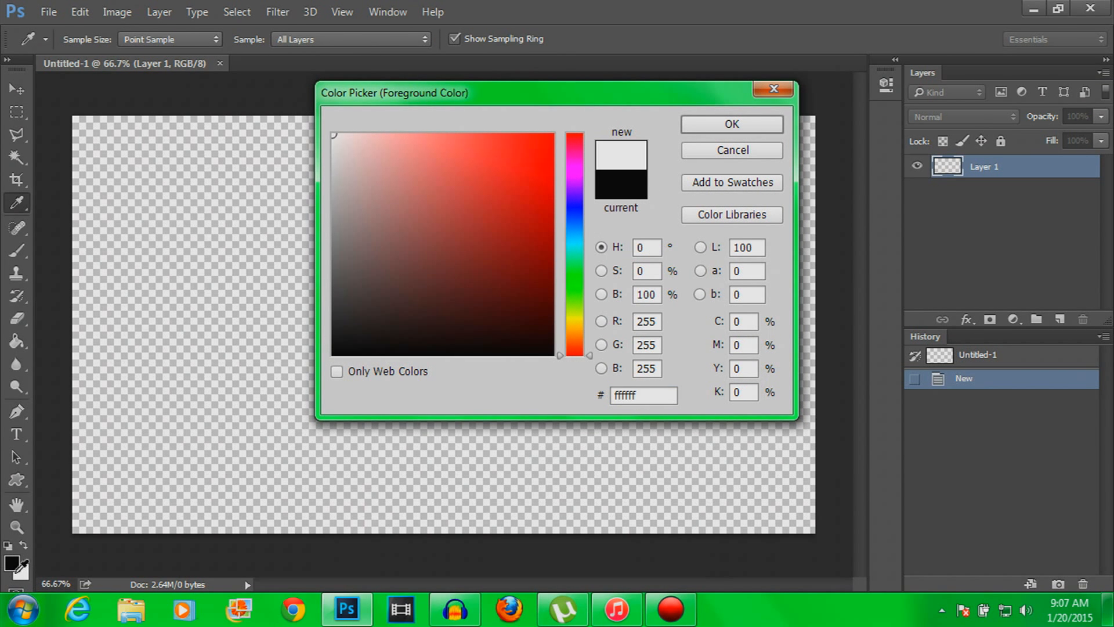
{"action": "left_click", "coordinate": [9, 569]}
{"action": "left_click_drag", "start_coordinate": [525, 189], "coordinate": [561, 204]}
{"action": "left_click", "coordinate": [557, 196]}
{"action": "left_click", "coordinate": [563, 243]}
{"action": "left_click", "coordinate": [560, 246]}
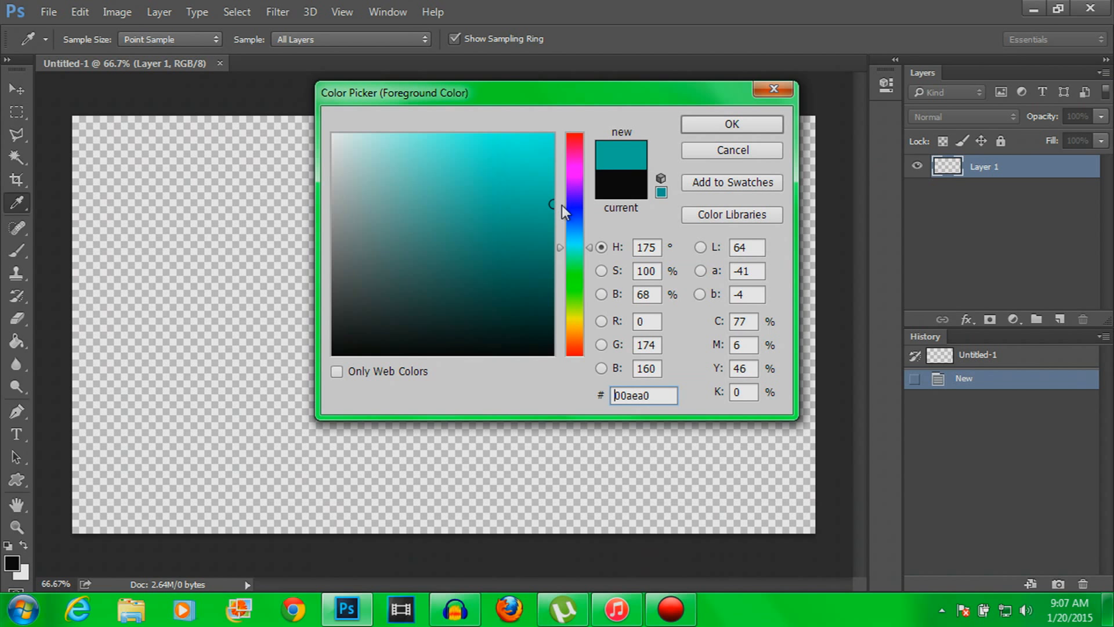
{"action": "left_click", "coordinate": [732, 124]}
{"action": "key", "text": "g"}
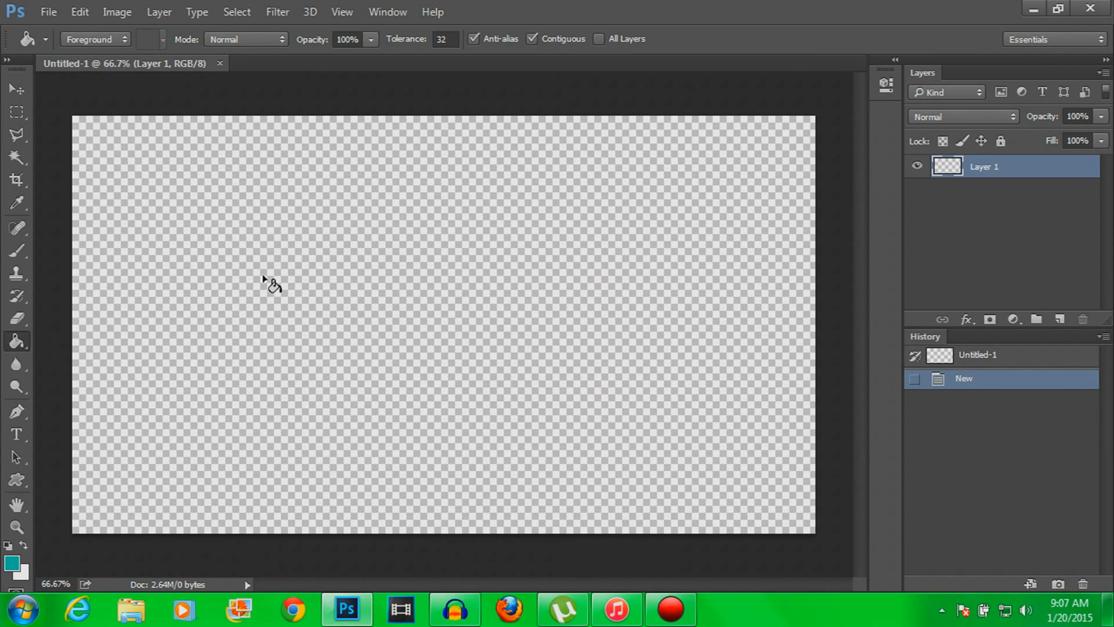
{"action": "left_click", "coordinate": [352, 291]}
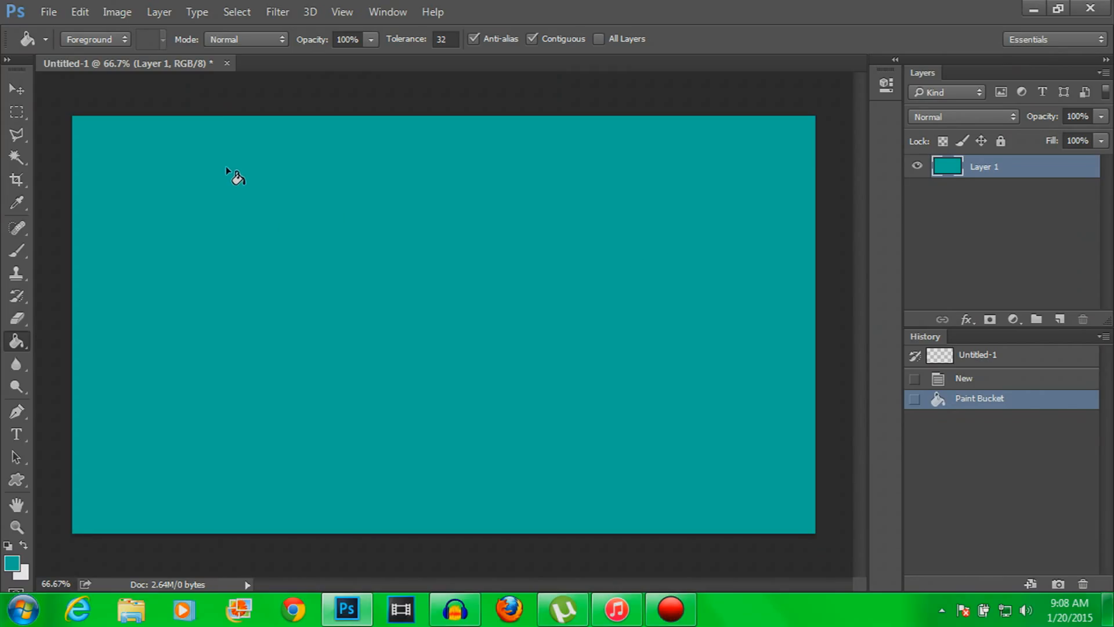
Step: Render a 50-300mm Zoom lens flare in the canvas's upper-right corner with brightness 157%
{"action": "left_click", "coordinate": [291, 12]}
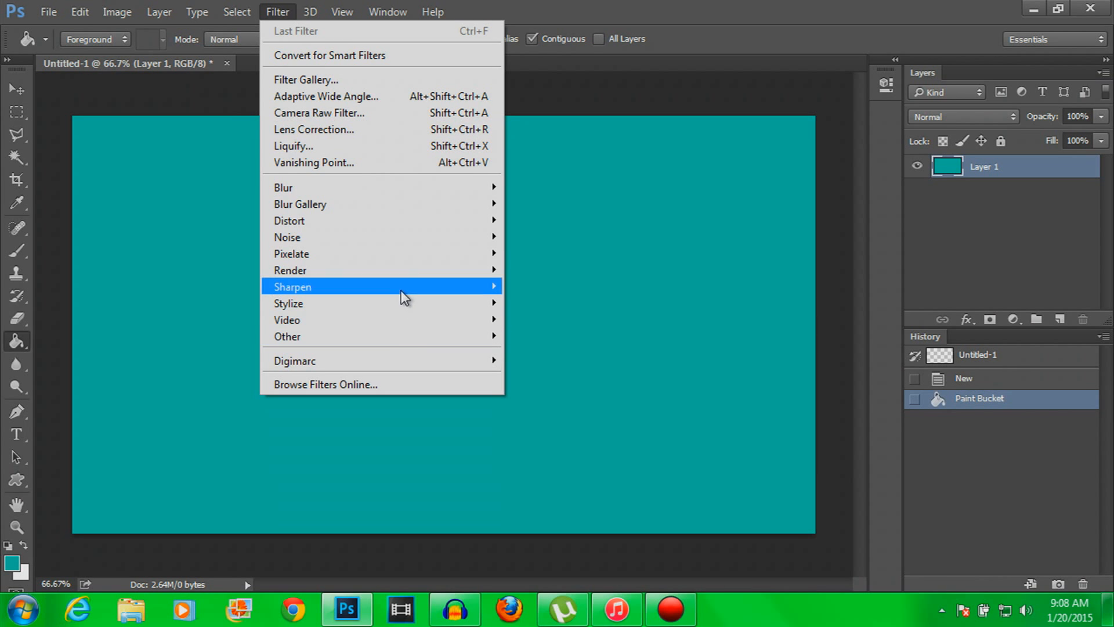
{"action": "mouse_move", "coordinate": [426, 271]}
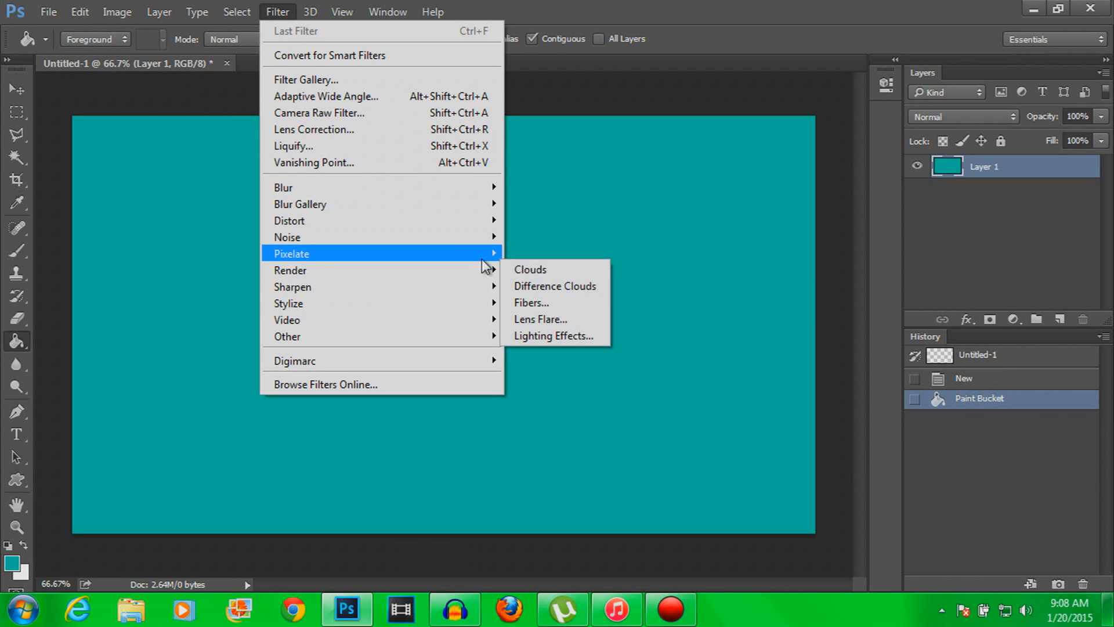
{"action": "left_click", "coordinate": [541, 318]}
{"action": "left_click_drag", "start_coordinate": [511, 203], "coordinate": [687, 165]}
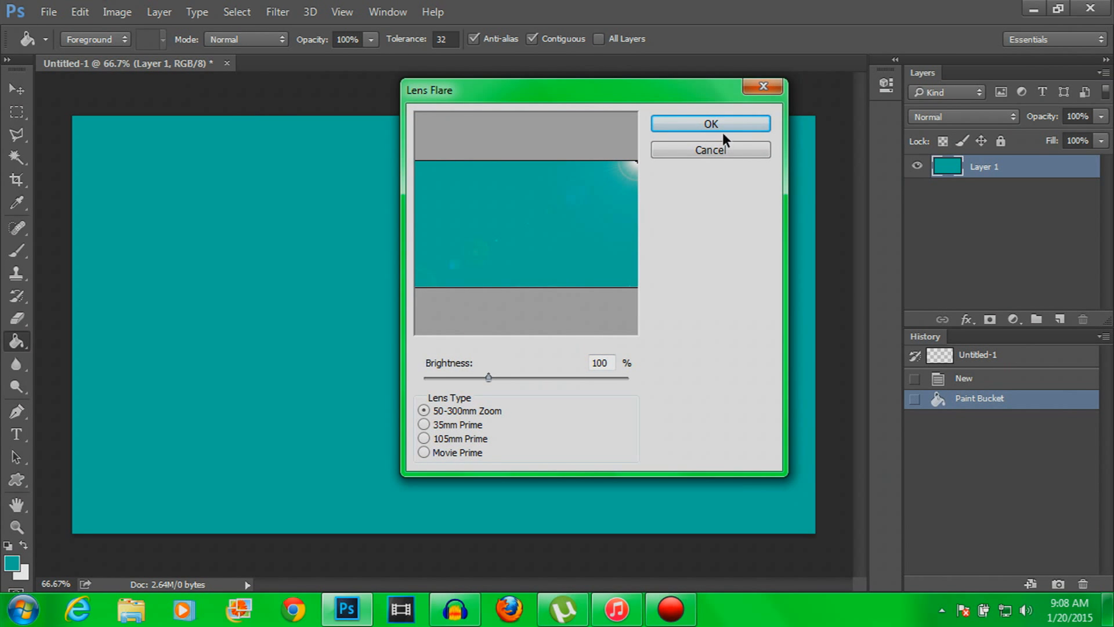
{"action": "left_click_drag", "start_coordinate": [488, 377], "coordinate": [526, 377]}
{"action": "left_click", "coordinate": [741, 121]}
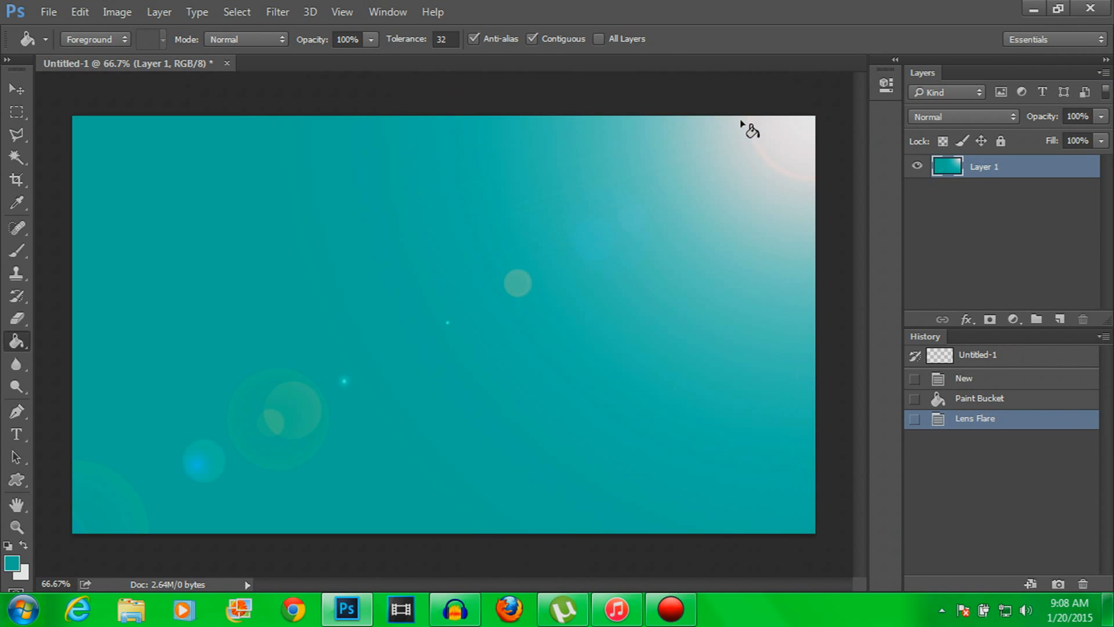
Step: Add a second 50-300mm Zoom lens flare at 157% brightness in the canvas's upper-left corner
{"action": "left_click", "coordinate": [287, 12]}
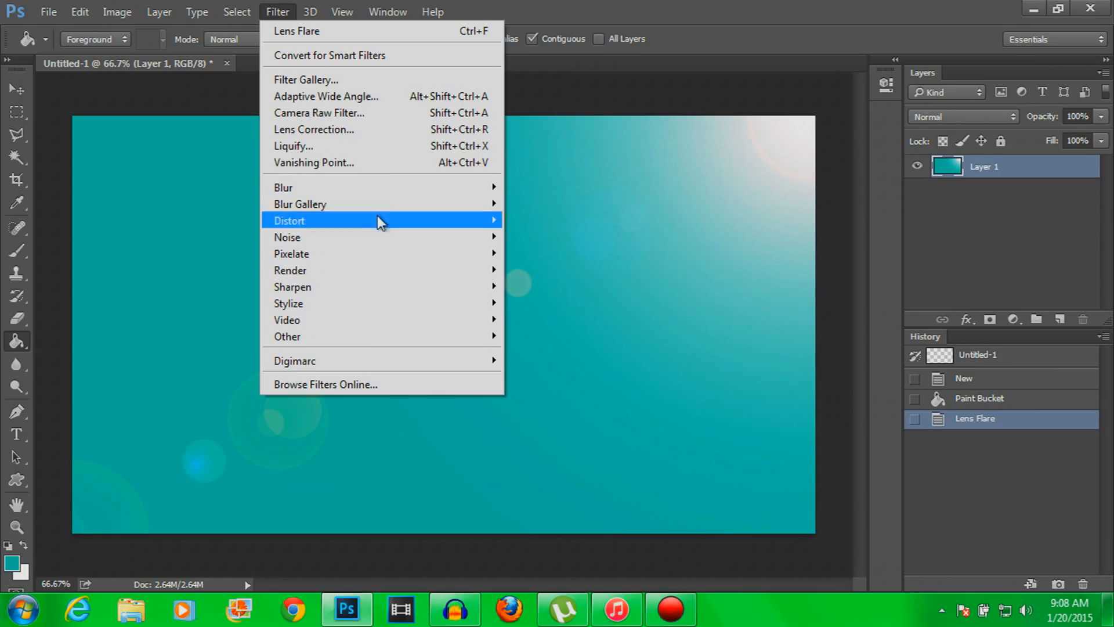
{"action": "mouse_move", "coordinate": [496, 272]}
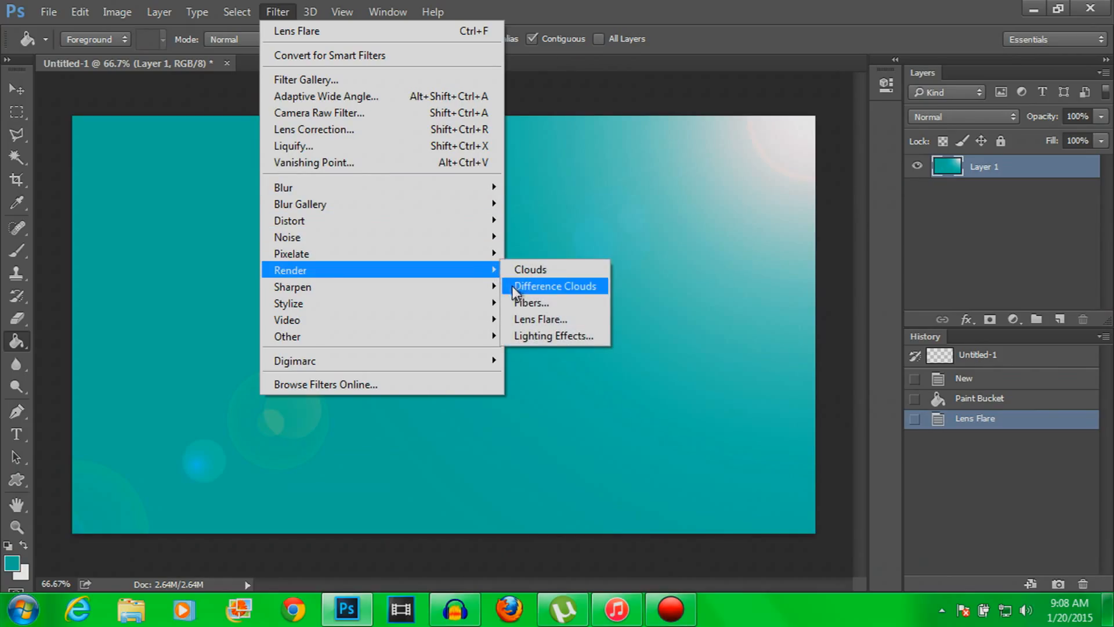
{"action": "left_click", "coordinate": [522, 318]}
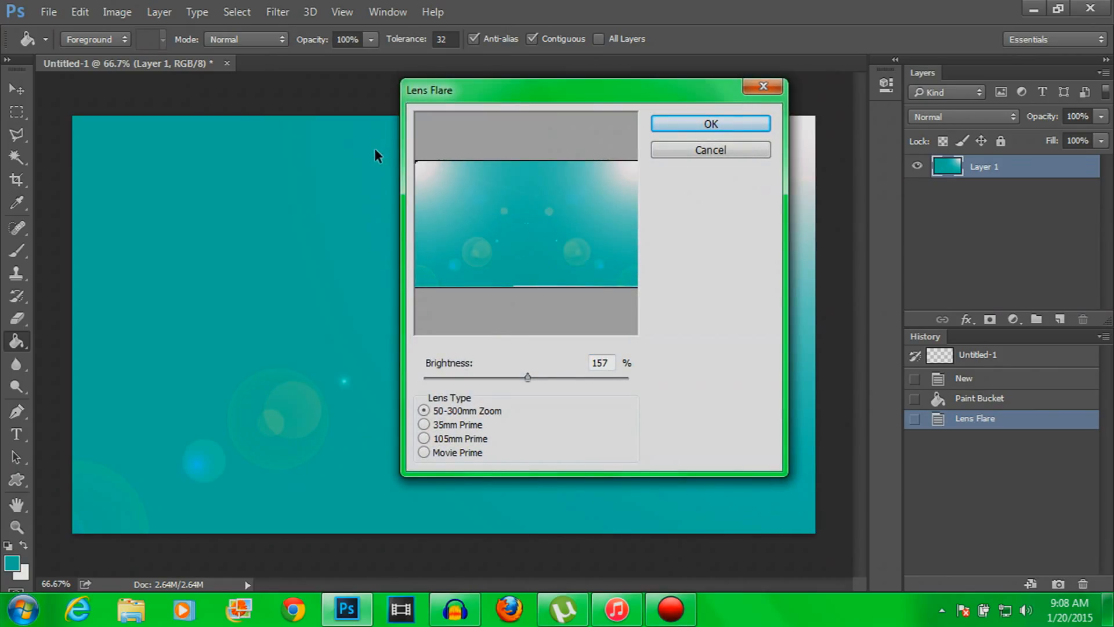
{"action": "left_click", "coordinate": [736, 125]}
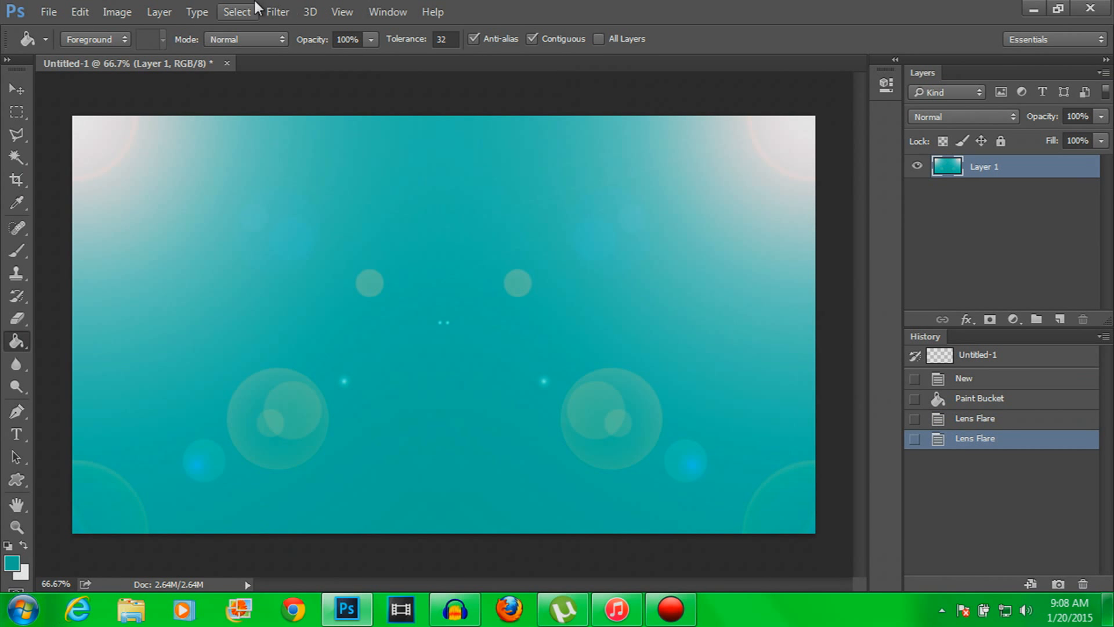
Step: Preview the Glass filter over the whole flared background in the Filter Gallery and close it without applying
{"action": "left_click", "coordinate": [284, 11]}
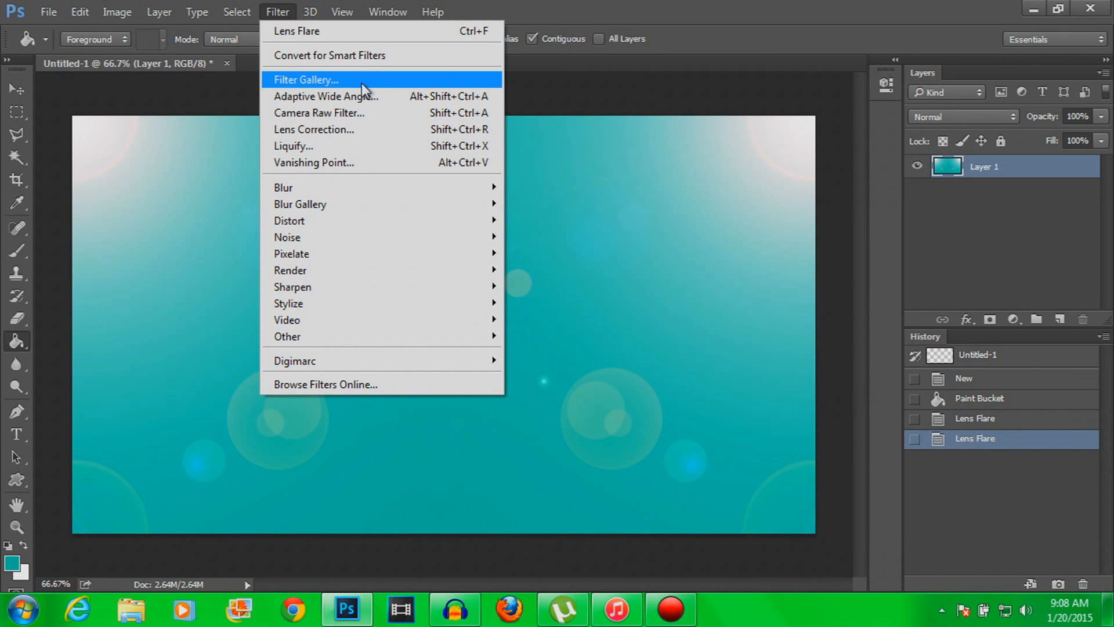
{"action": "left_click", "coordinate": [312, 83]}
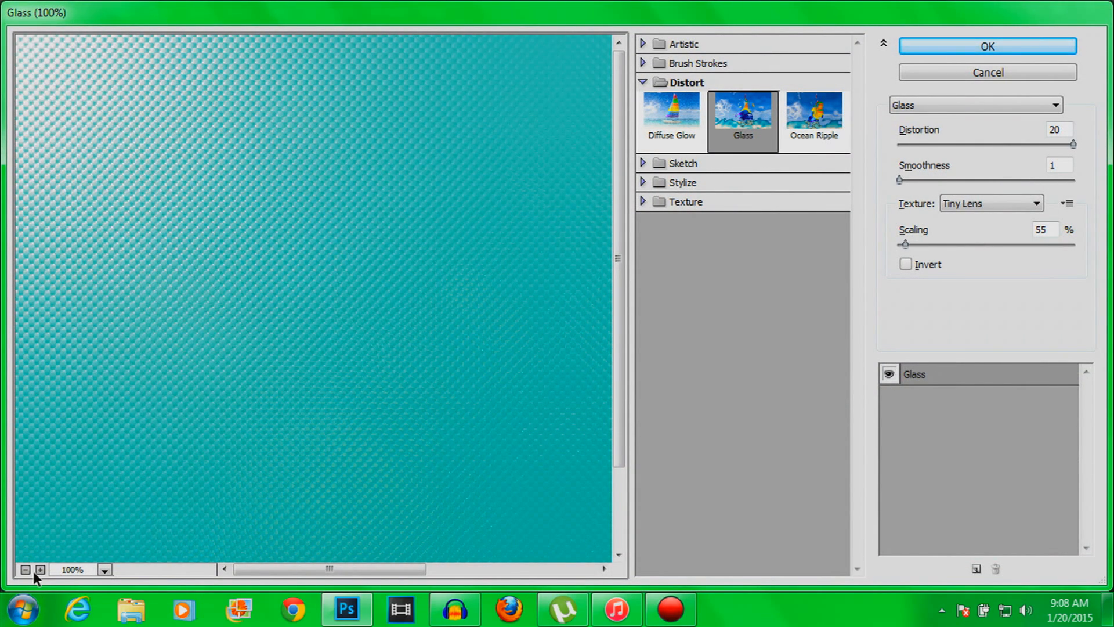
{"action": "left_click", "coordinate": [25, 569]}
{"action": "left_click", "coordinate": [25, 569]}
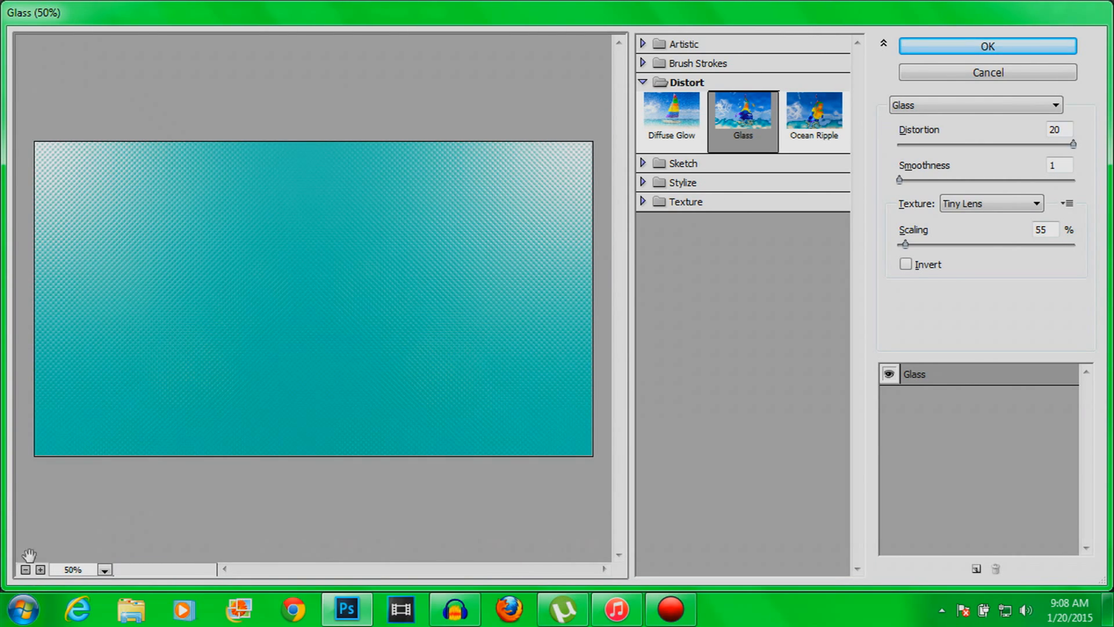
{"action": "left_click", "coordinate": [903, 70]}
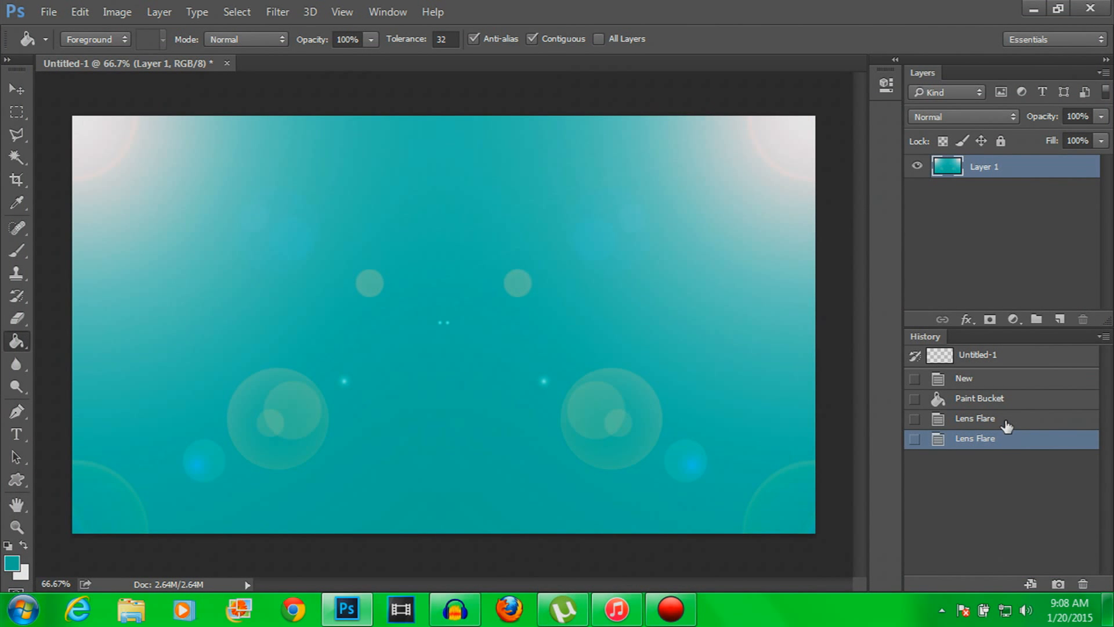
Step: Preview the Glass filter on the plain teal fill by reverting to the Paint Bucket history state, and restore the second Lens Flare state
{"action": "left_click", "coordinate": [1005, 419]}
{"action": "left_click", "coordinate": [1003, 399]}
{"action": "left_click", "coordinate": [280, 10]}
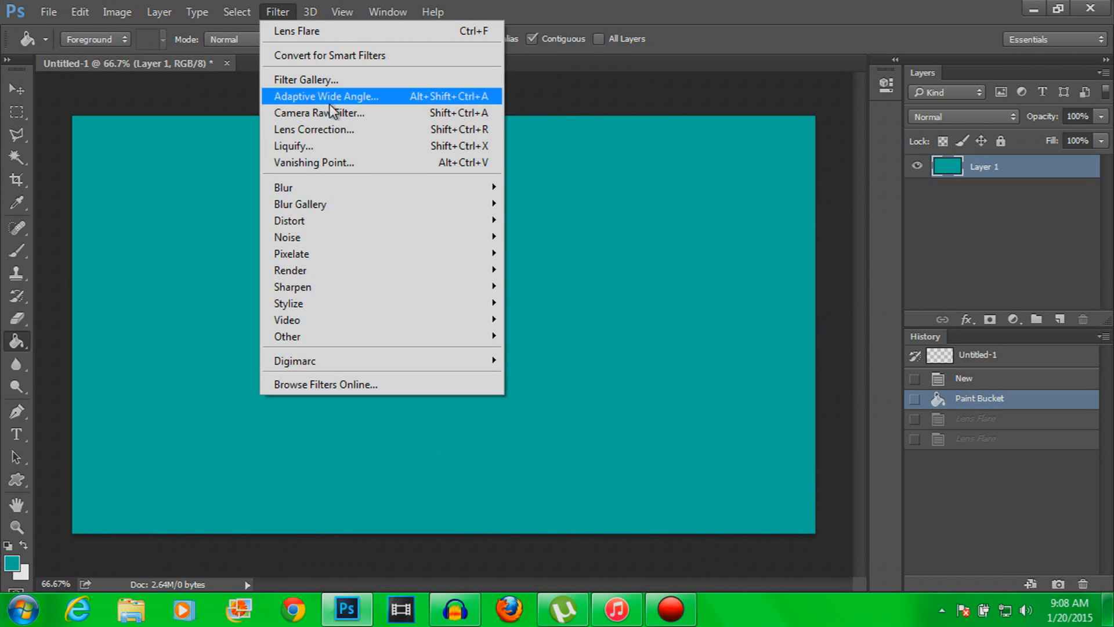
{"action": "left_click", "coordinate": [323, 80]}
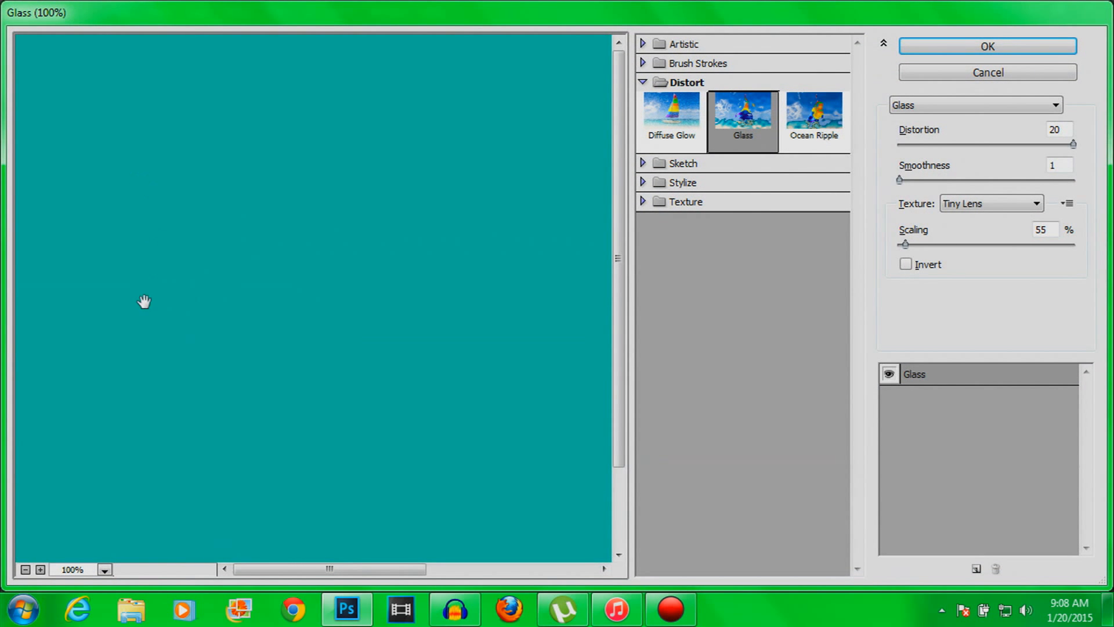
{"action": "left_click", "coordinate": [25, 569]}
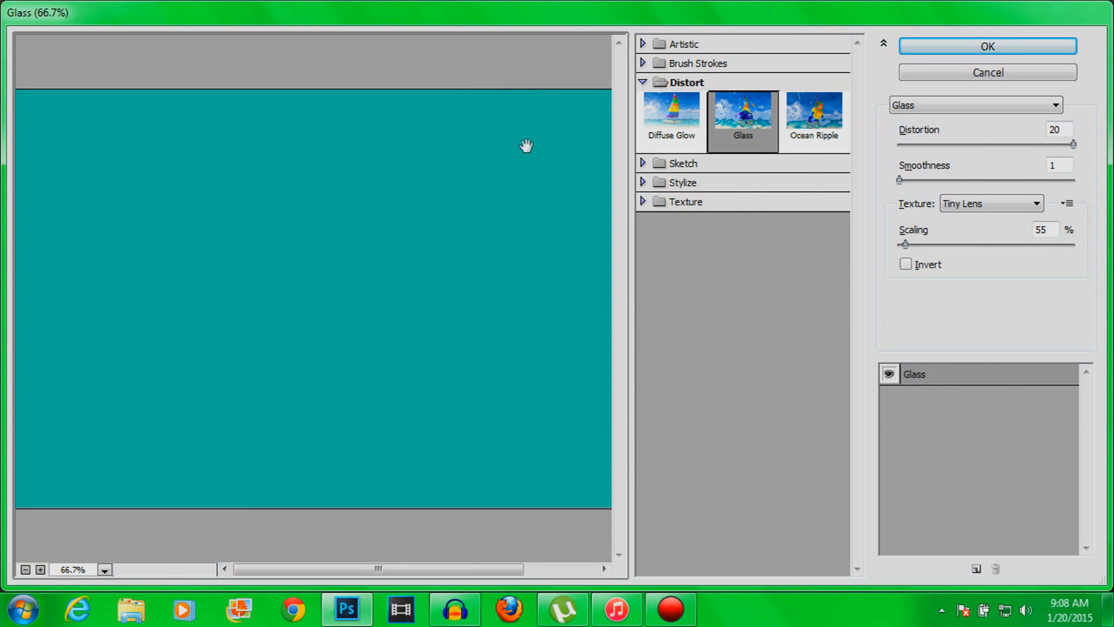
{"action": "left_click", "coordinate": [976, 71]}
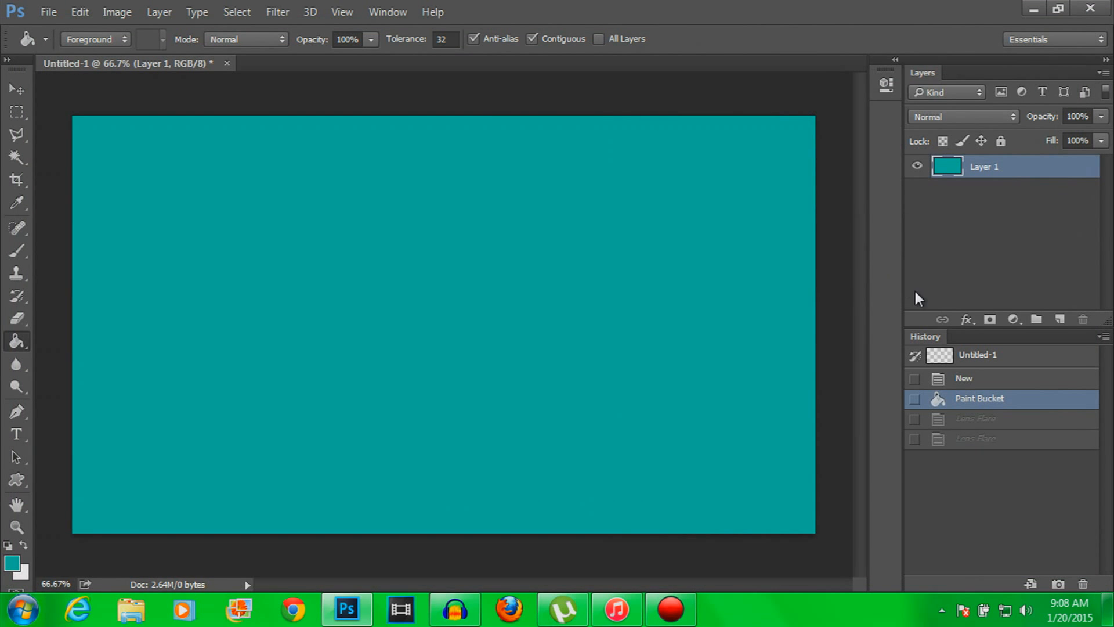
{"action": "left_click", "coordinate": [957, 437]}
Step: Open the Glass filter in the Filter Gallery for the flared background and set its smoothness to 1
{"action": "left_click", "coordinate": [301, 8]}
{"action": "left_click", "coordinate": [280, 25]}
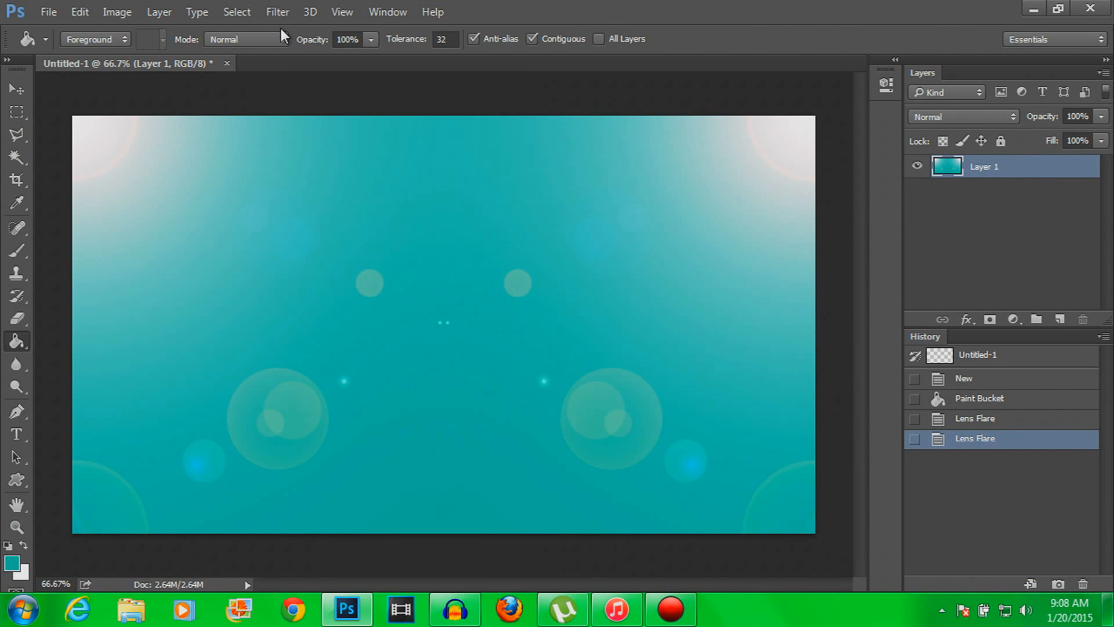
{"action": "left_click", "coordinate": [278, 13]}
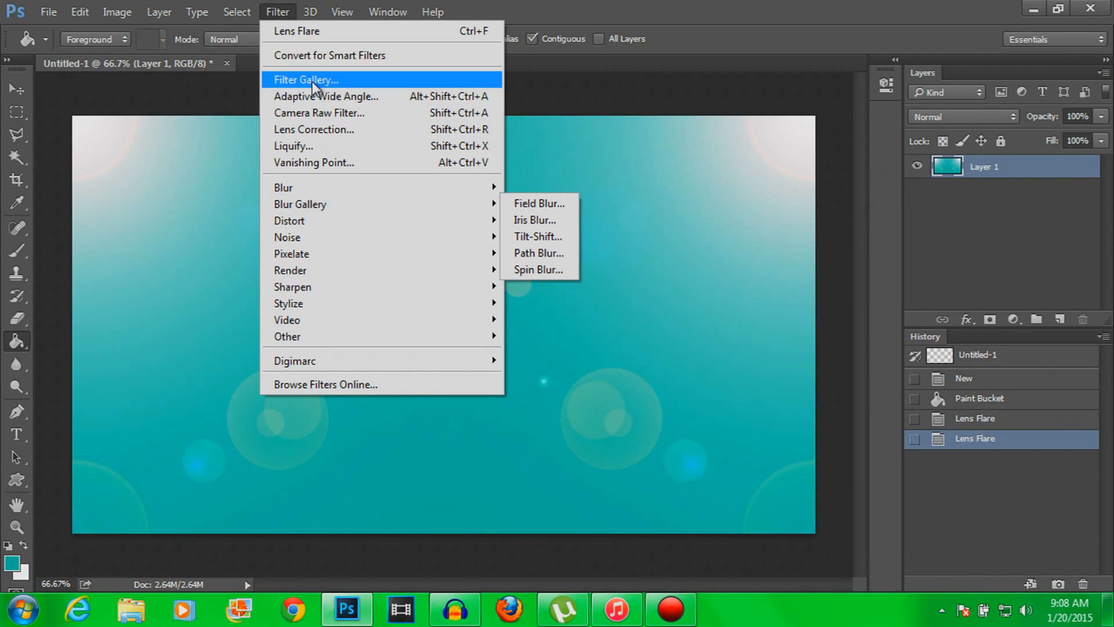
{"action": "left_click", "coordinate": [311, 81]}
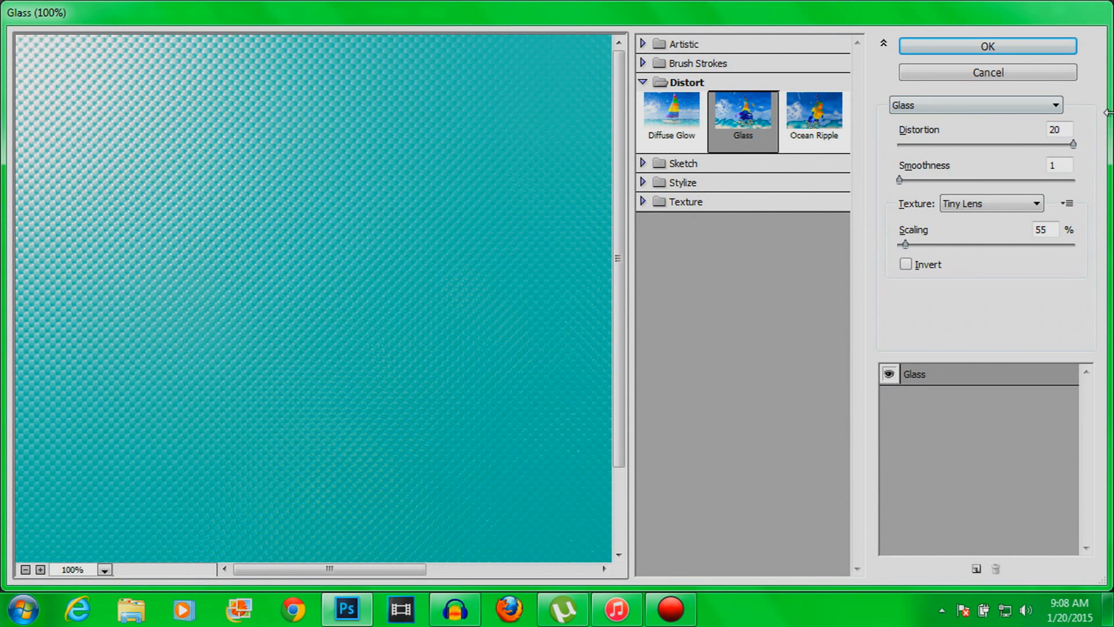
{"action": "left_click_drag", "start_coordinate": [900, 176], "coordinate": [893, 178]}
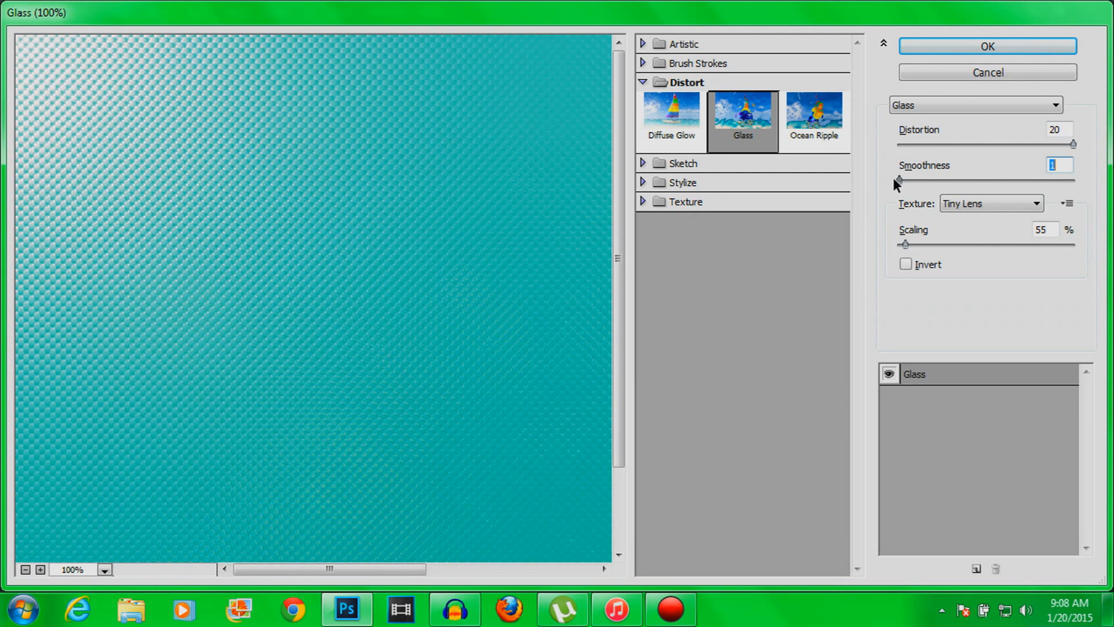
Step: Preview the Frosted texture in the Glass filter and return the texture to Tiny Lens
{"action": "double_click", "coordinate": [956, 206]}
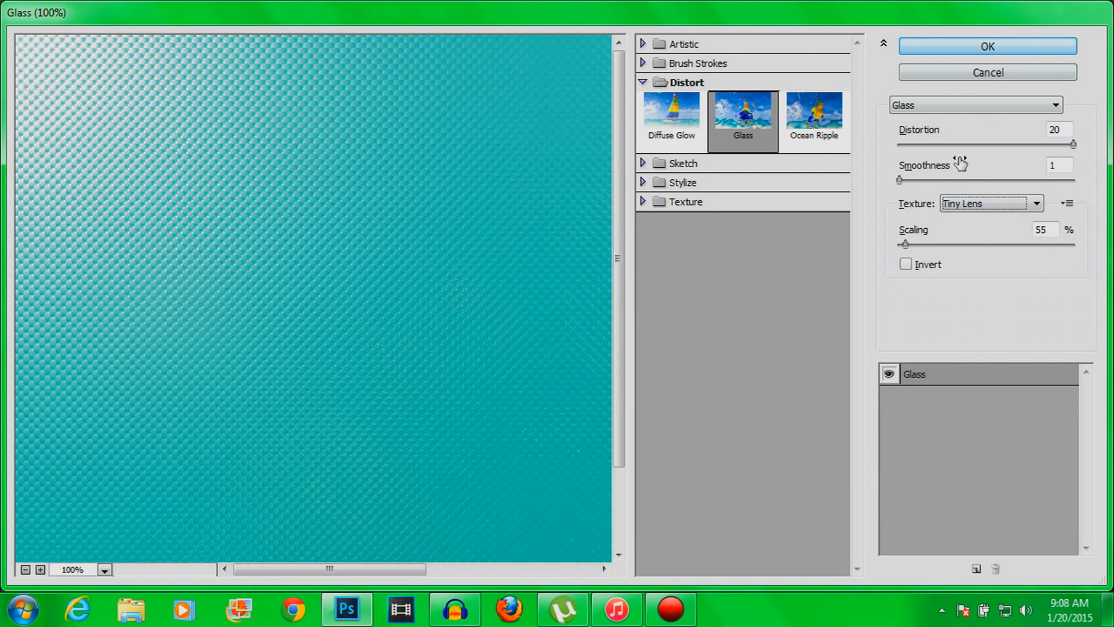
{"action": "left_click", "coordinate": [954, 200]}
{"action": "left_click", "coordinate": [950, 243]}
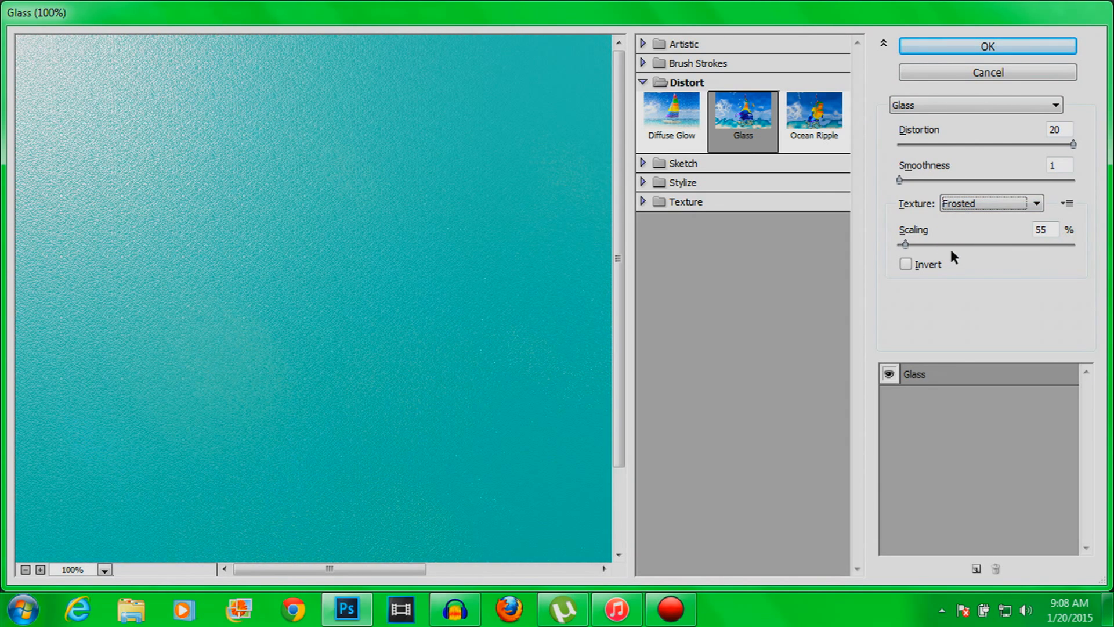
{"action": "left_click", "coordinate": [960, 203]}
{"action": "left_click", "coordinate": [964, 232]}
{"action": "left_click", "coordinate": [964, 201]}
{"action": "left_click", "coordinate": [970, 253]}
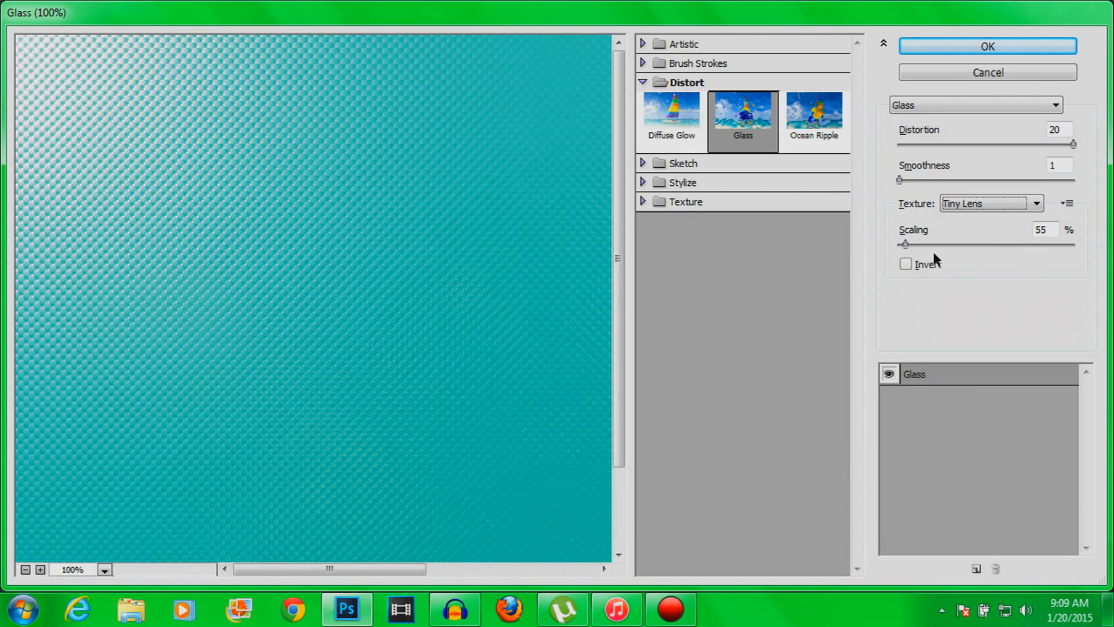
Step: Set the Tiny Lens texture's scaling to 58% and apply the Glass filter to the background
{"action": "mouse_move", "coordinate": [906, 246]}
{"action": "left_mouse_down"}
{"action": "mouse_move", "coordinate": [893, 244]}
{"action": "mouse_move", "coordinate": [912, 251]}
{"action": "left_mouse_up"}
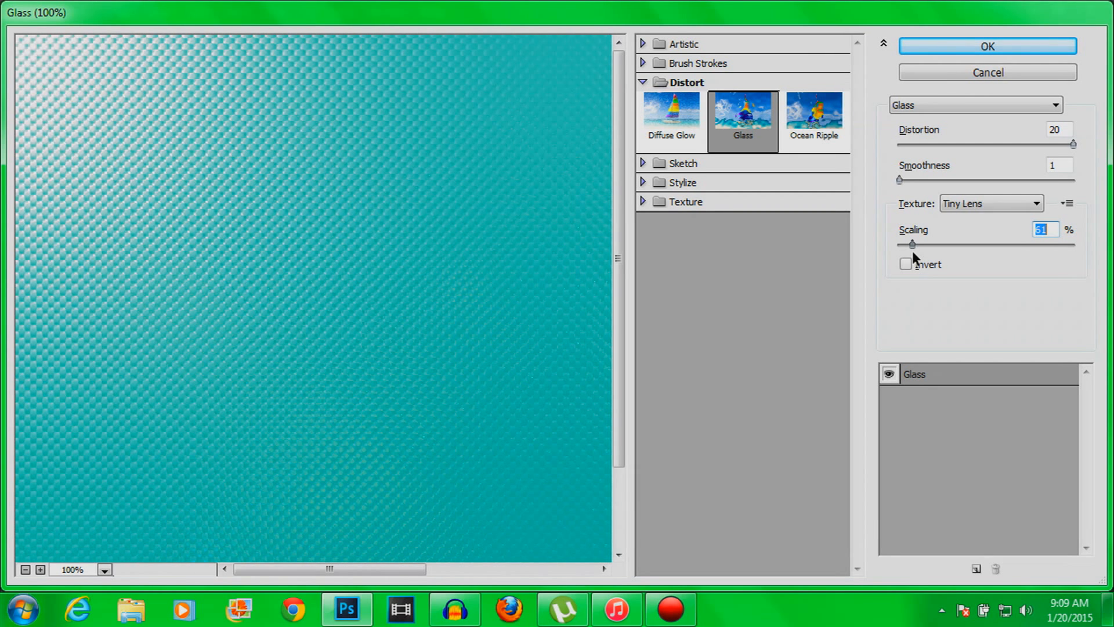
{"action": "left_click_drag", "start_coordinate": [913, 245], "coordinate": [907, 245]}
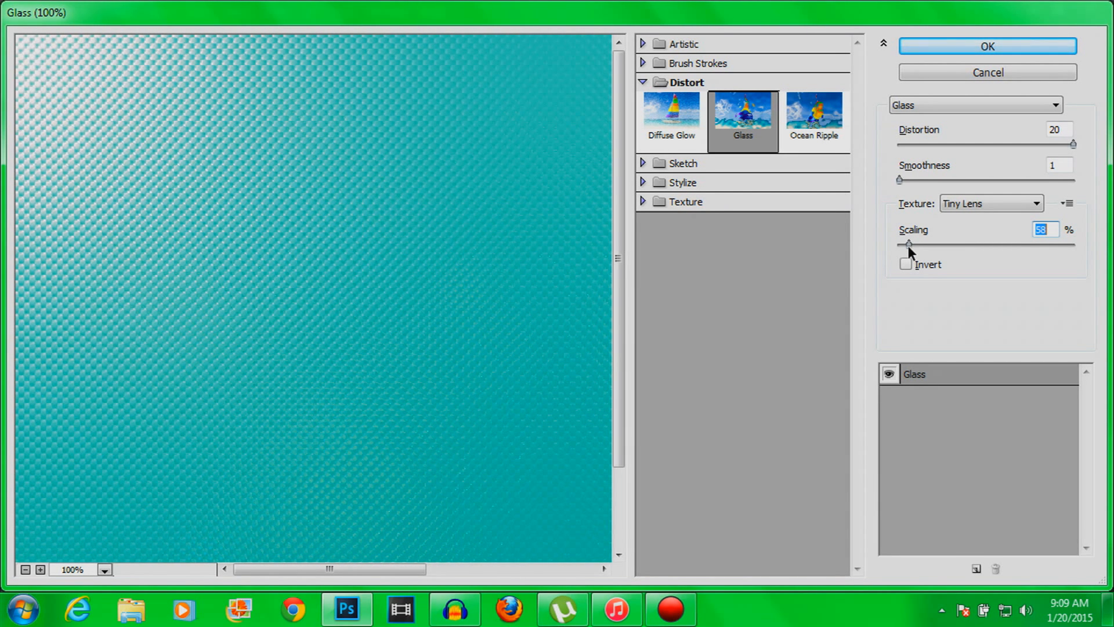
{"action": "left_click", "coordinate": [910, 266]}
{"action": "left_click", "coordinate": [910, 266]}
{"action": "left_click", "coordinate": [966, 45]}
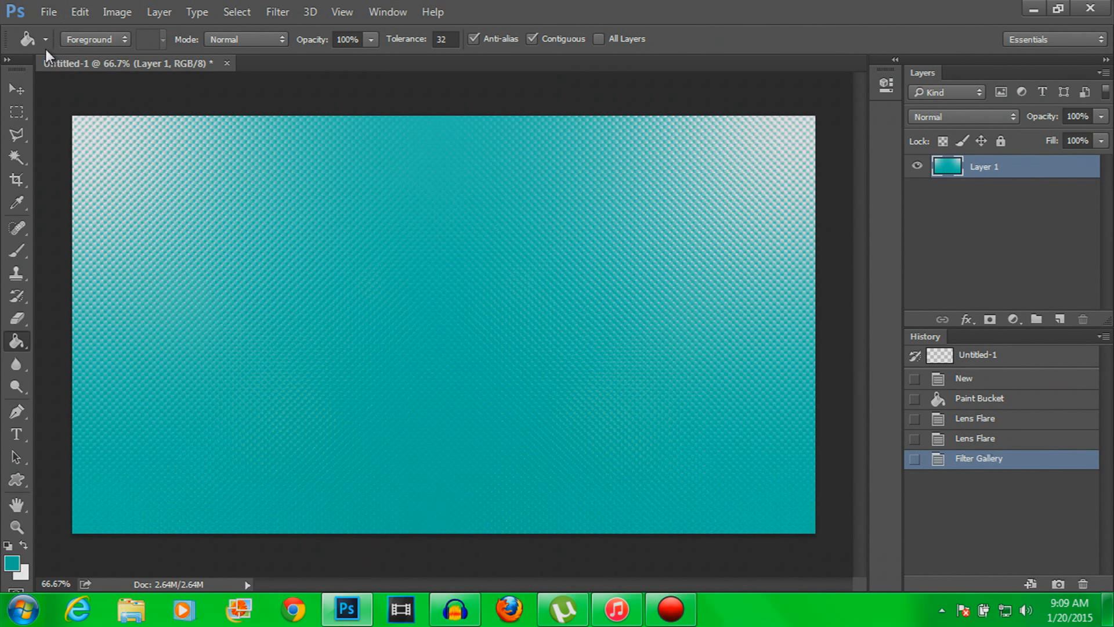
Step: Try a teal Paint Bucket fill on the textured background, undo it and return to the Move tool
{"action": "left_click", "coordinate": [16, 88]}
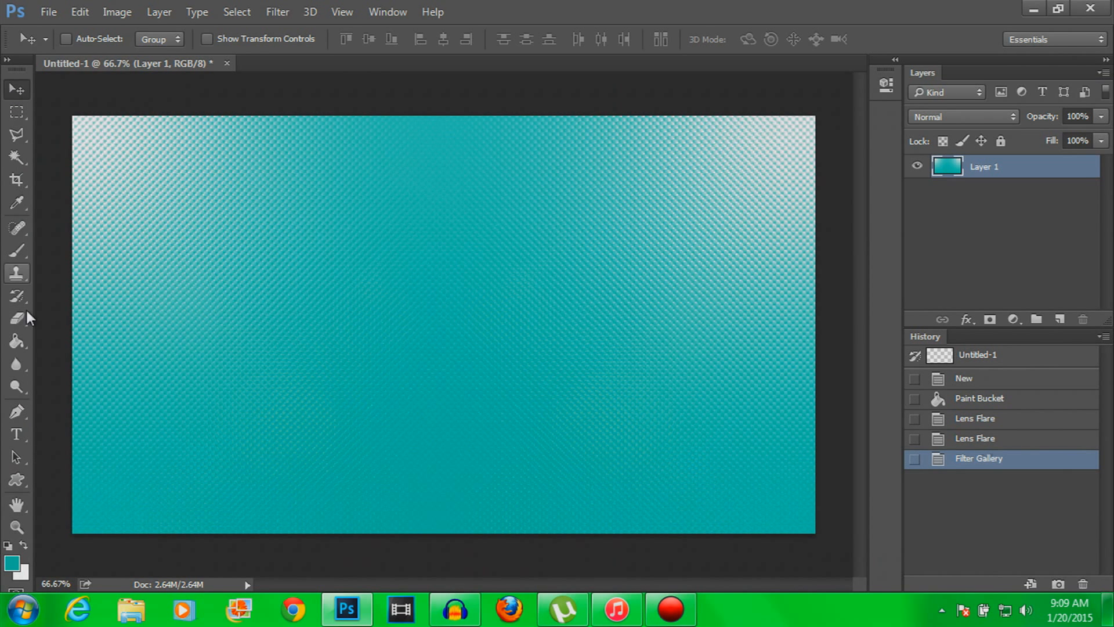
{"action": "left_click", "coordinate": [16, 341]}
{"action": "left_click", "coordinate": [280, 296]}
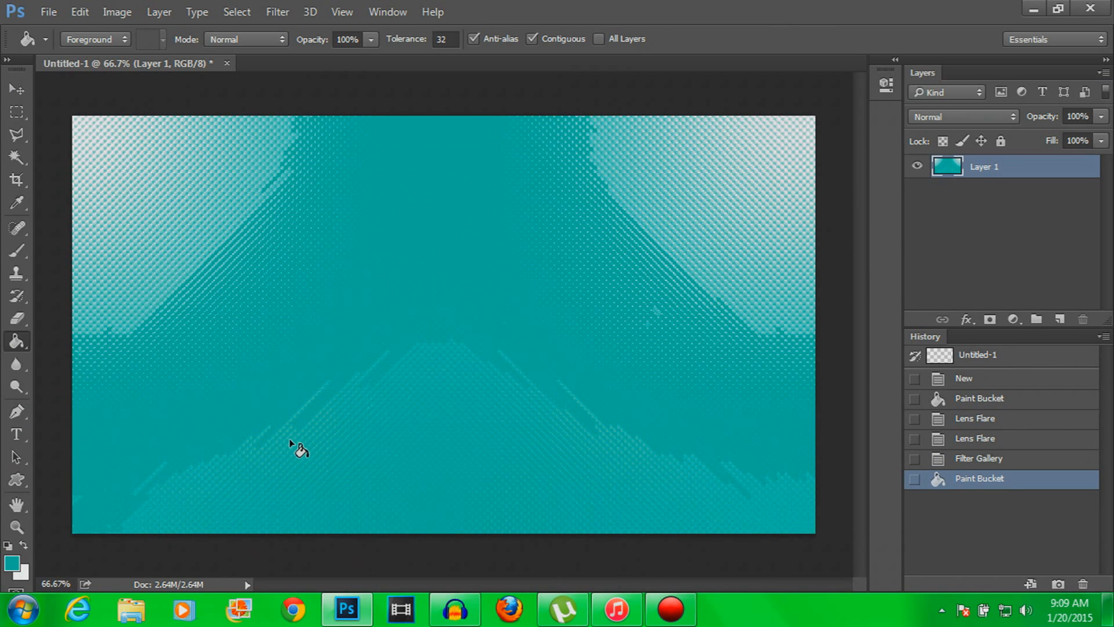
{"action": "key", "text": "ctrl+z"}
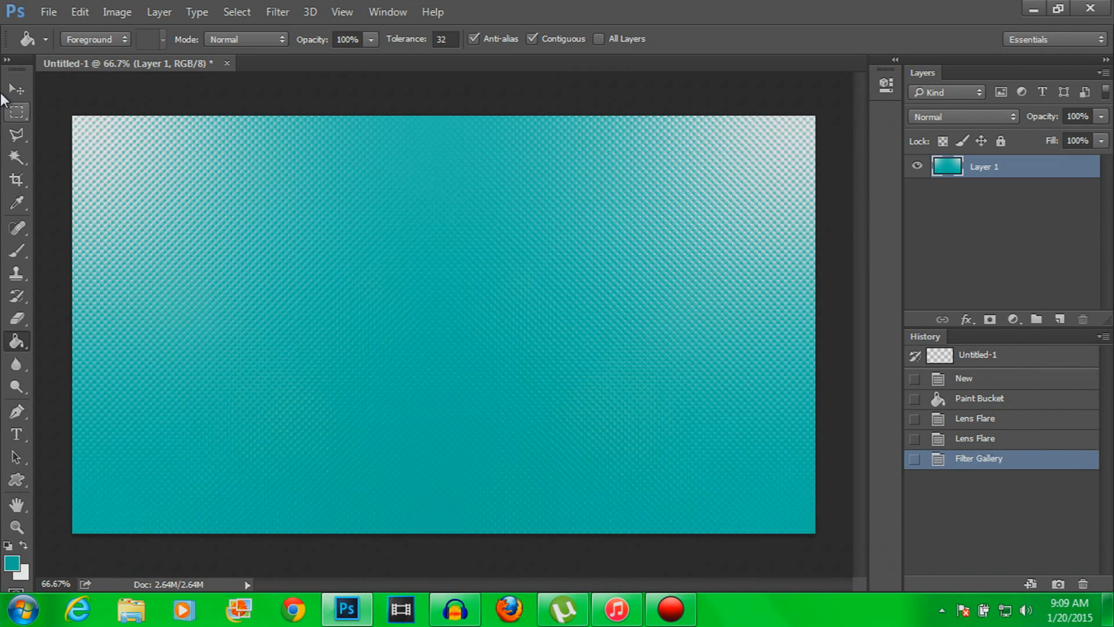
{"action": "left_click", "coordinate": [15, 93]}
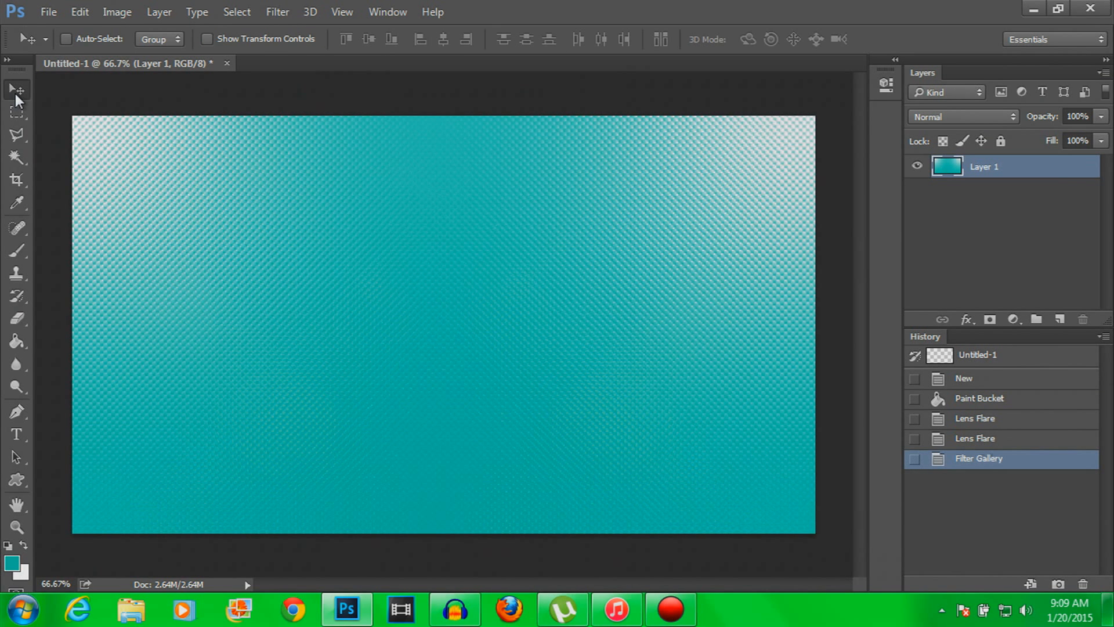
Step: Outline the background layer with a 12 px black centred stroke at 100% opacity, keeping black as the foreground colour
{"action": "left_click", "coordinate": [81, 12]}
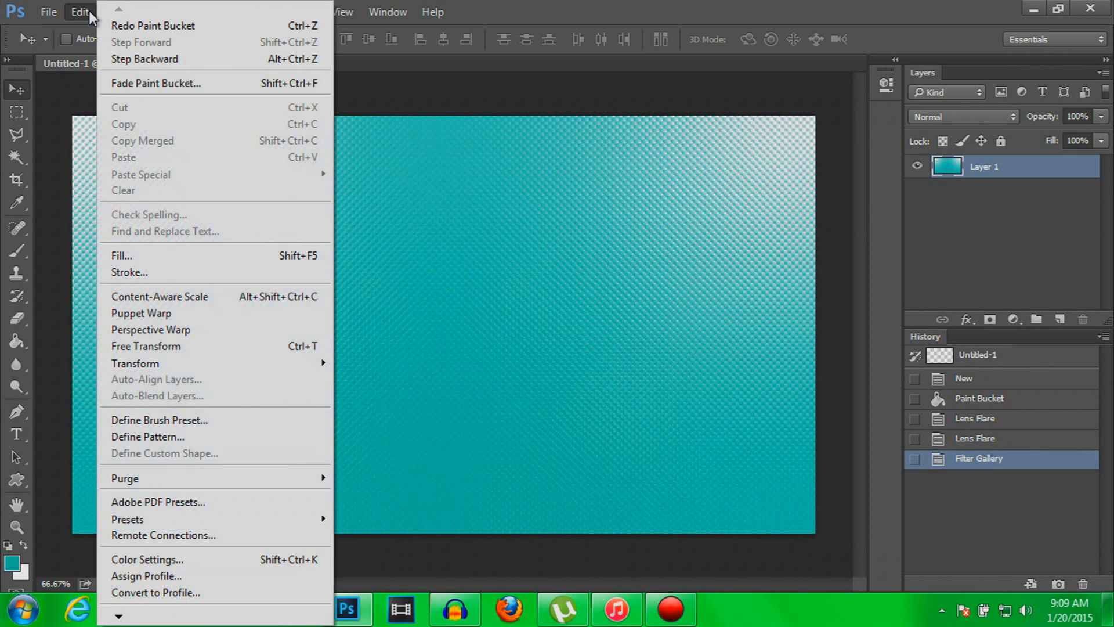
{"action": "left_click", "coordinate": [144, 273]}
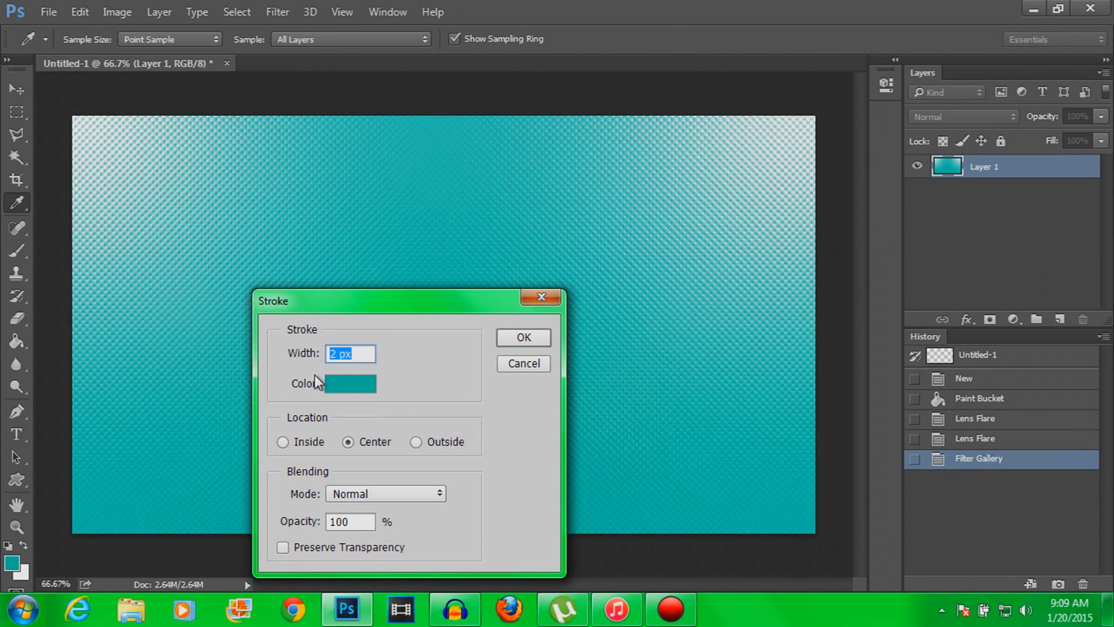
{"action": "left_click", "coordinate": [335, 379]}
{"action": "left_click_drag", "start_coordinate": [348, 347], "coordinate": [329, 418]}
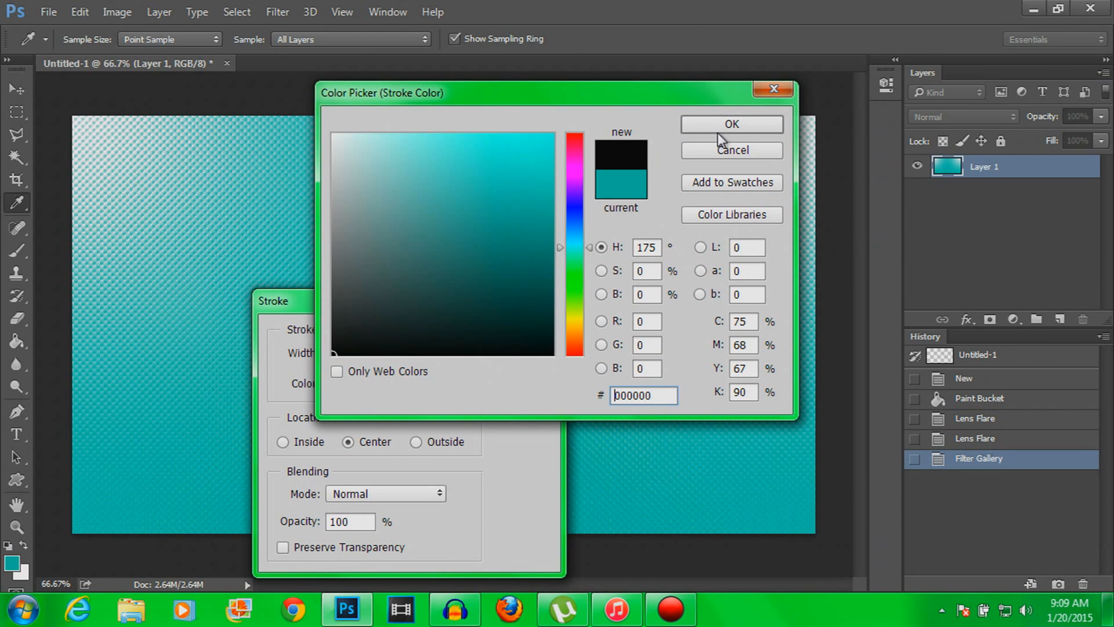
{"action": "left_click", "coordinate": [720, 128]}
{"action": "left_click_drag", "start_coordinate": [338, 353], "coordinate": [299, 354]}
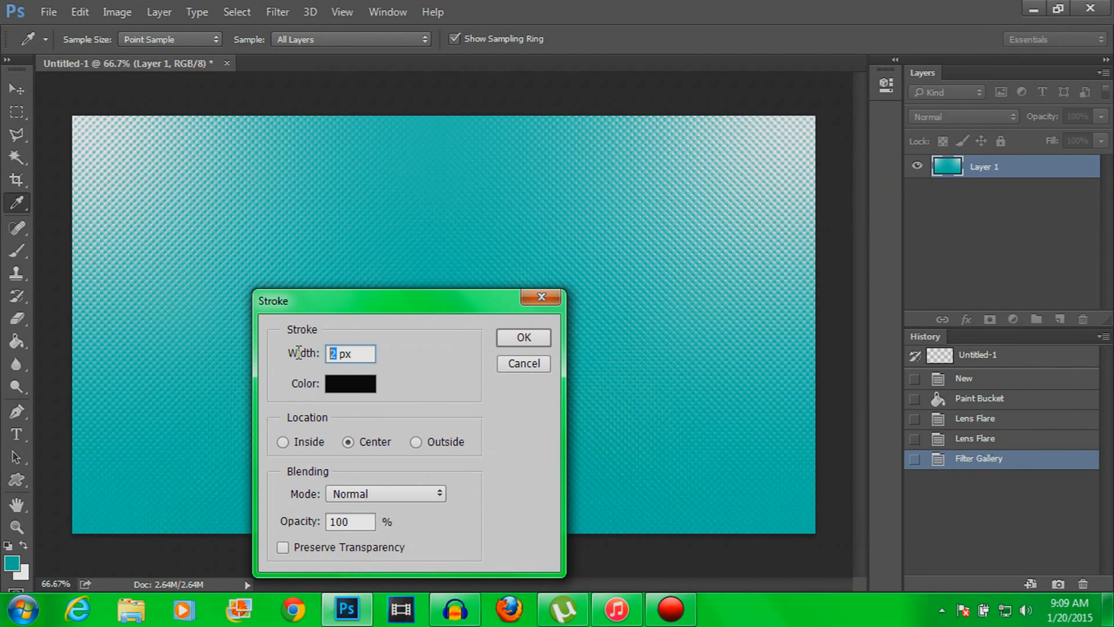
{"action": "type", "text": "12"}
{"action": "left_click", "coordinate": [520, 342]}
{"action": "key", "text": "d"}
{"action": "key", "text": "v"}
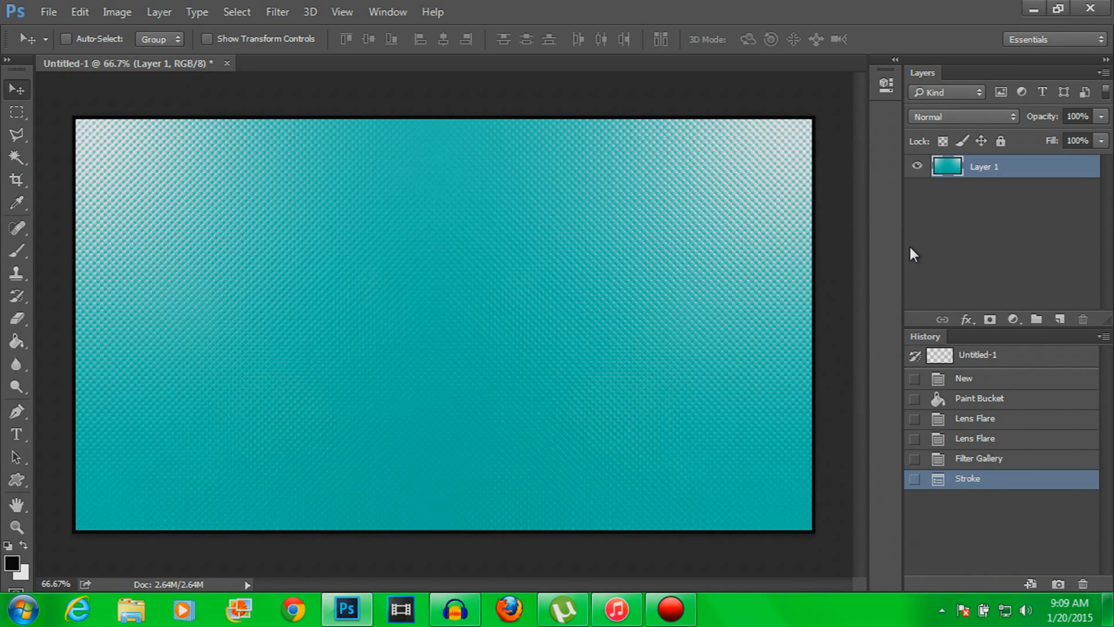
Step: Switch to Chrome and search Google Images for "photoshop cc png"
{"action": "left_click", "coordinate": [294, 608]}
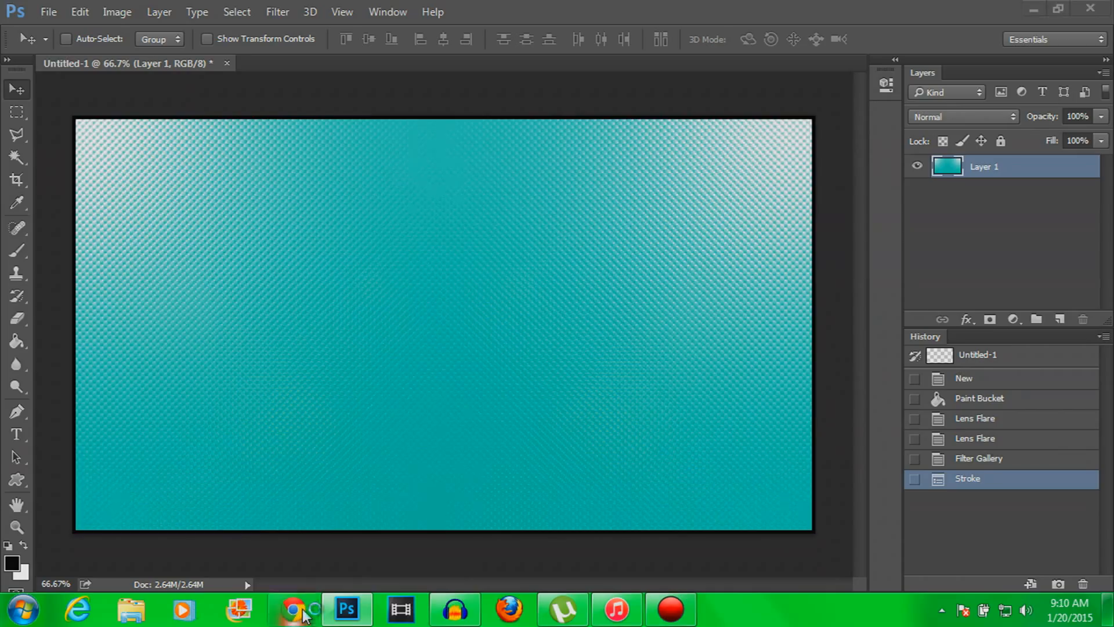
{"action": "left_click", "coordinate": [271, 38]}
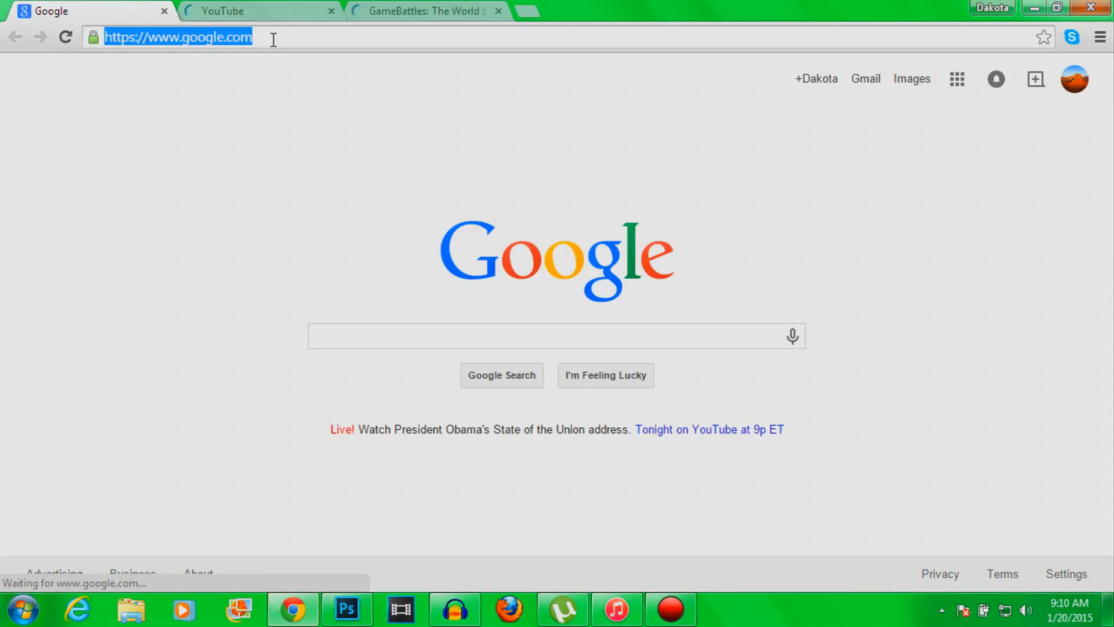
{"action": "type", "text": "photosg"}
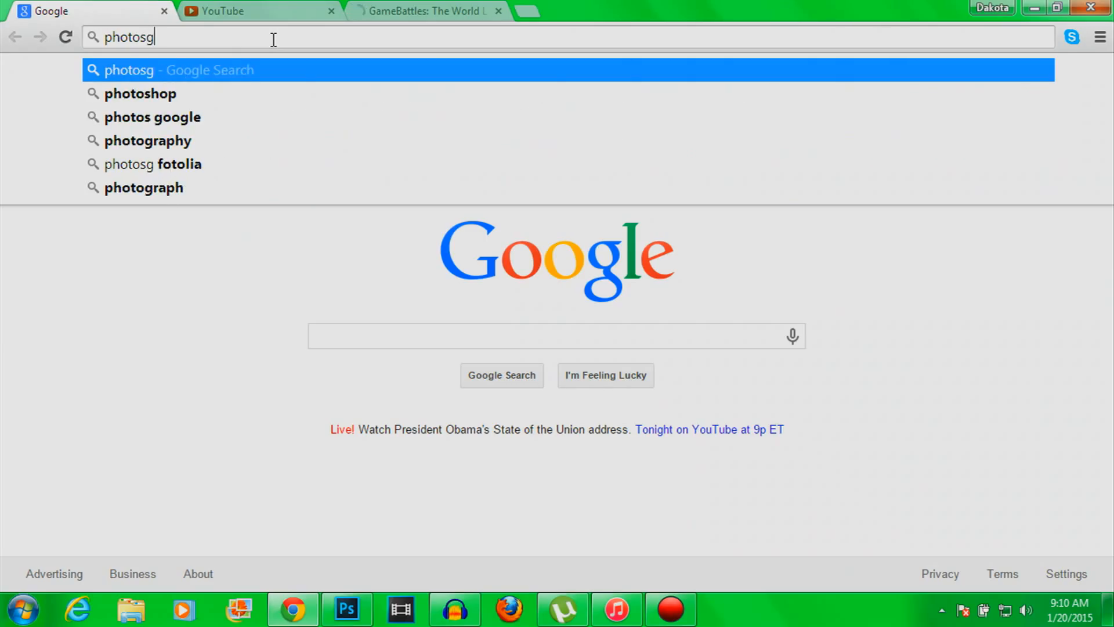
{"action": "key", "text": "BackSpace"}
{"action": "type", "text": "hop cc"}
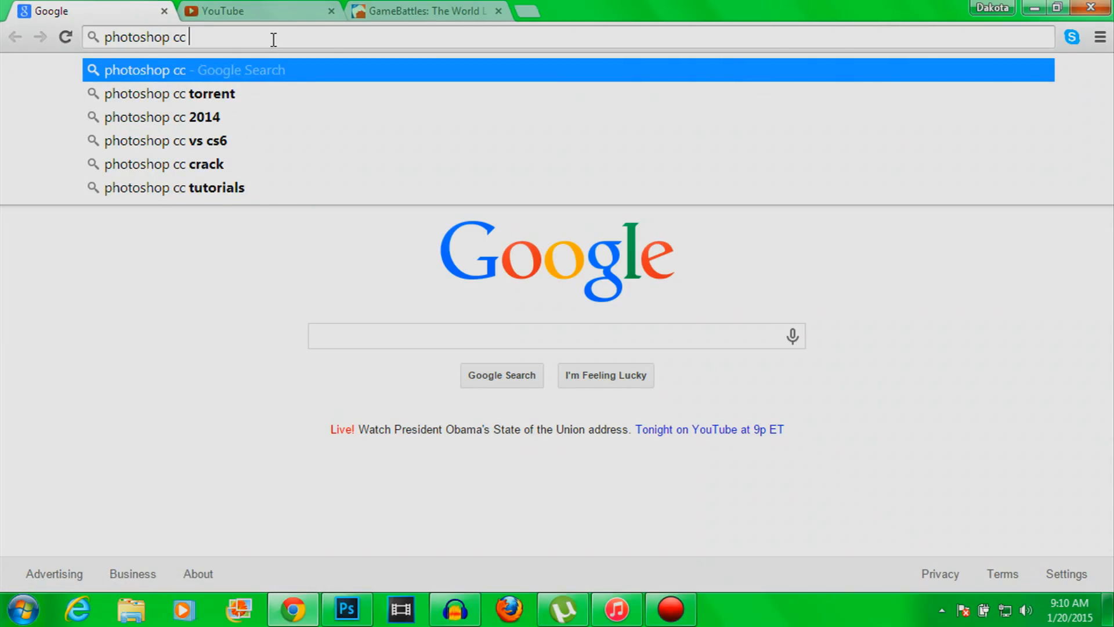
{"action": "type", "text": " png"}
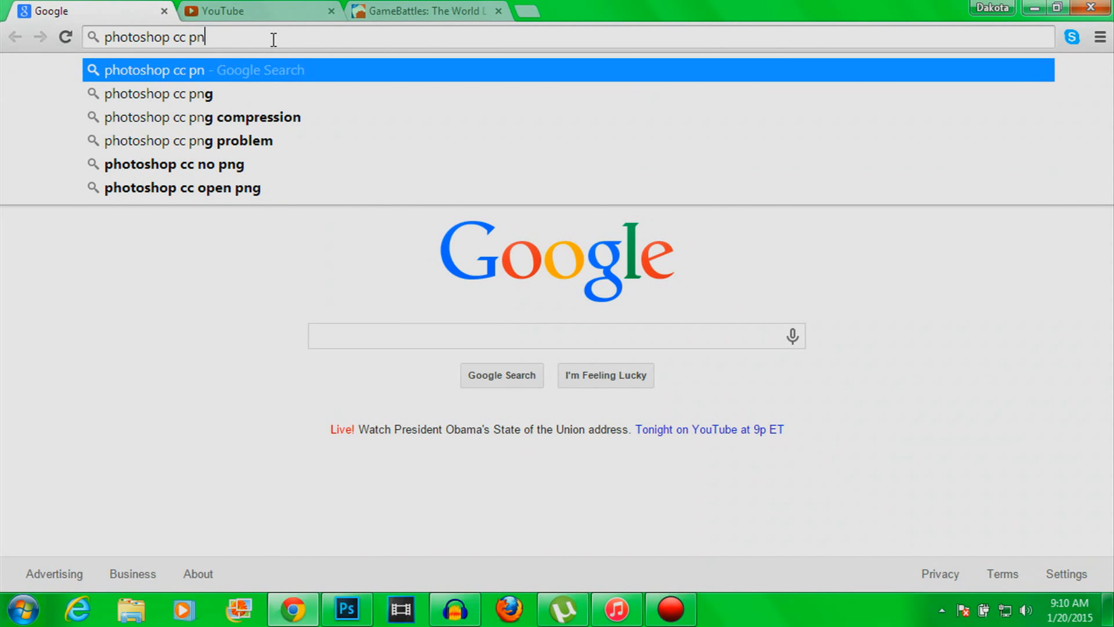
{"action": "key", "text": "Return"}
{"action": "left_click", "coordinate": [183, 129]}
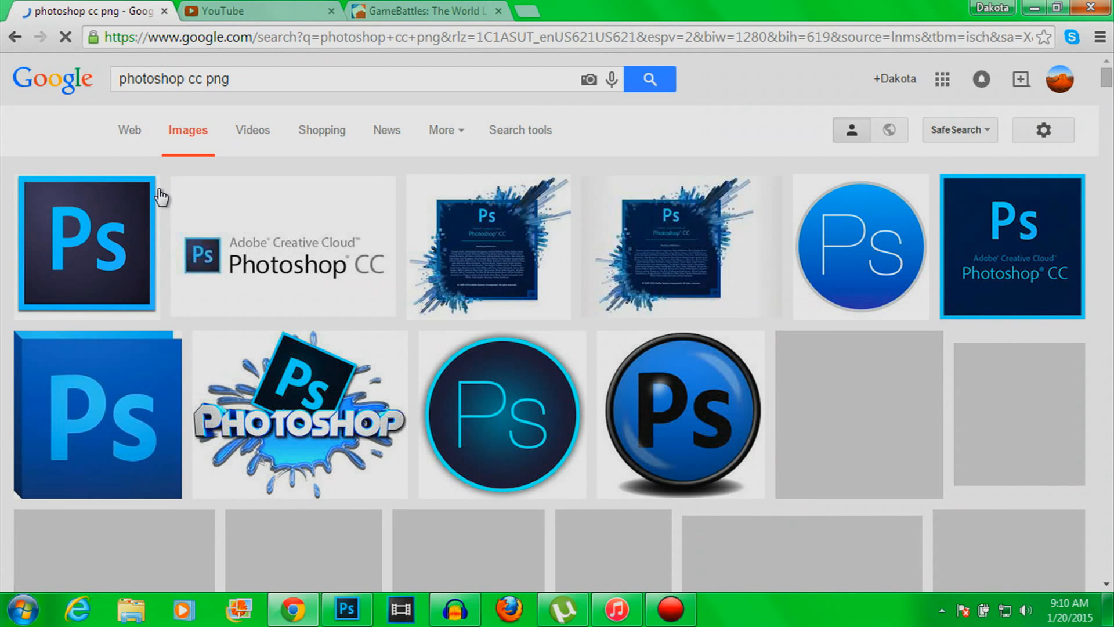
Step: Open the square Photoshop CC icon result and save it as PNG Photoshop_CC_icon in the Thumbnails photos folder
{"action": "left_click", "coordinate": [64, 277]}
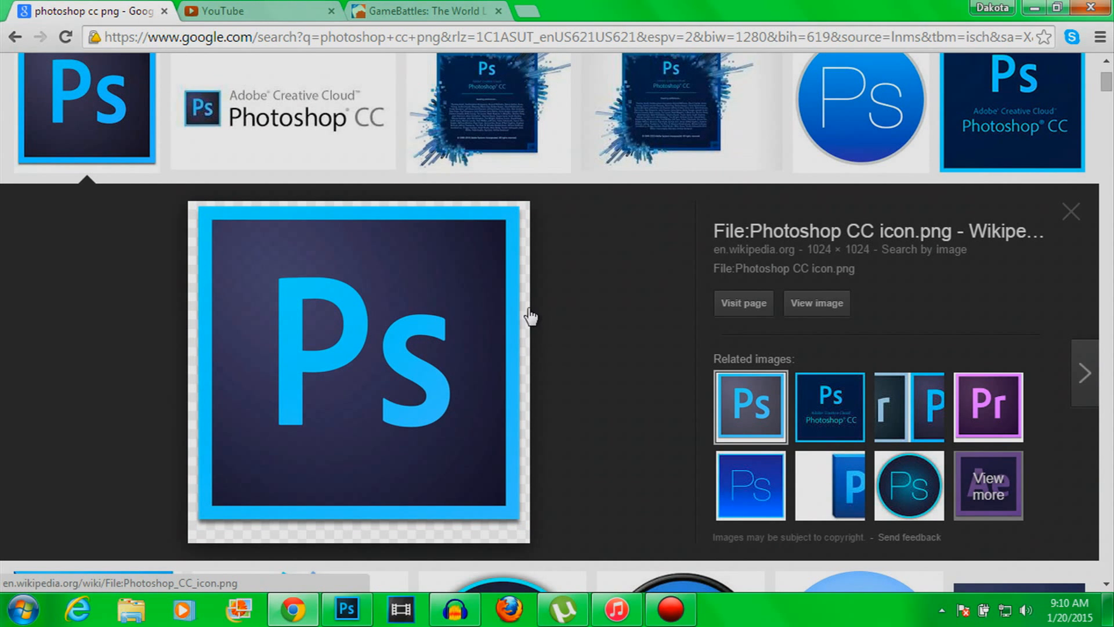
{"action": "left_click", "coordinate": [495, 535]}
{"action": "right_click", "coordinate": [462, 387]}
{"action": "left_click", "coordinate": [522, 244]}
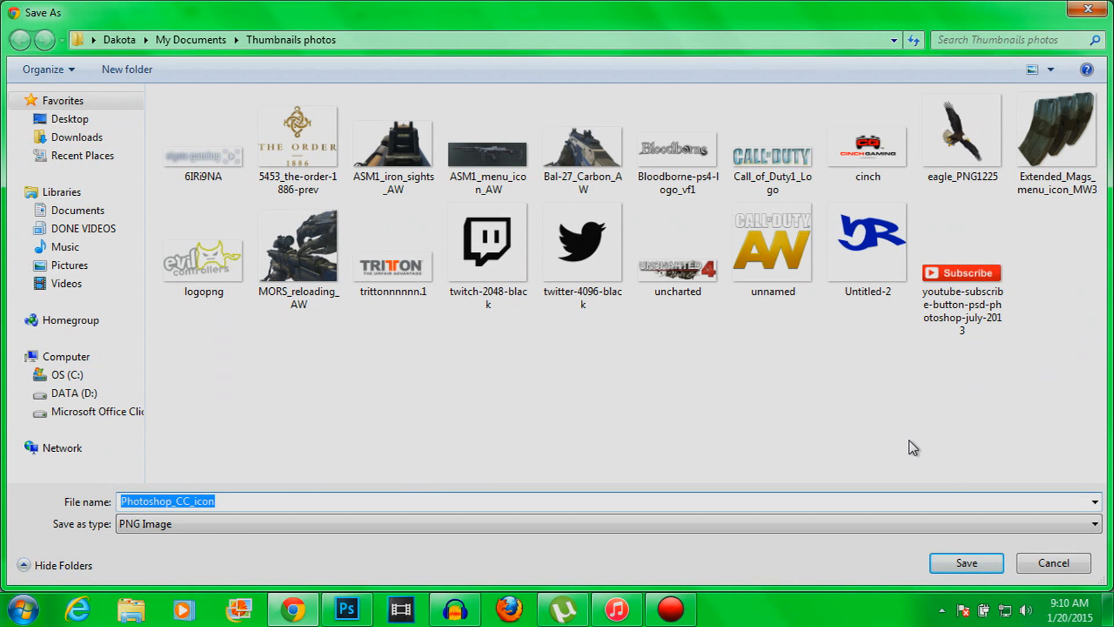
{"action": "left_click", "coordinate": [979, 567]}
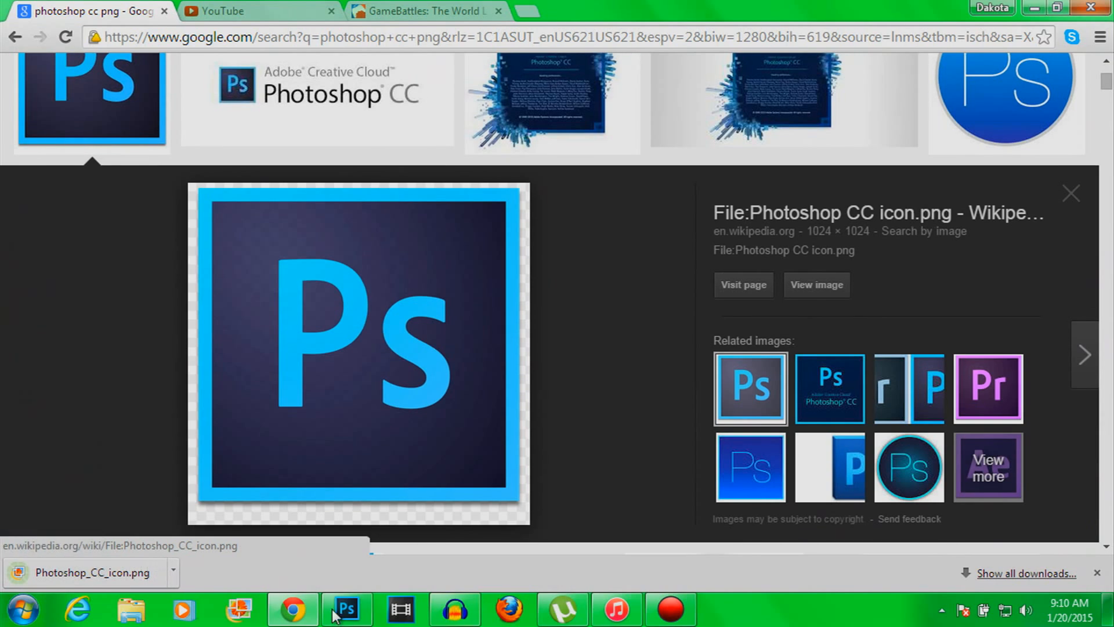
Step: Switch back to Photoshop and place Photoshop_CC_icon from the Thumbnails photos folder as an embedded image
{"action": "left_click", "coordinate": [346, 610]}
{"action": "left_click", "coordinate": [47, 10]}
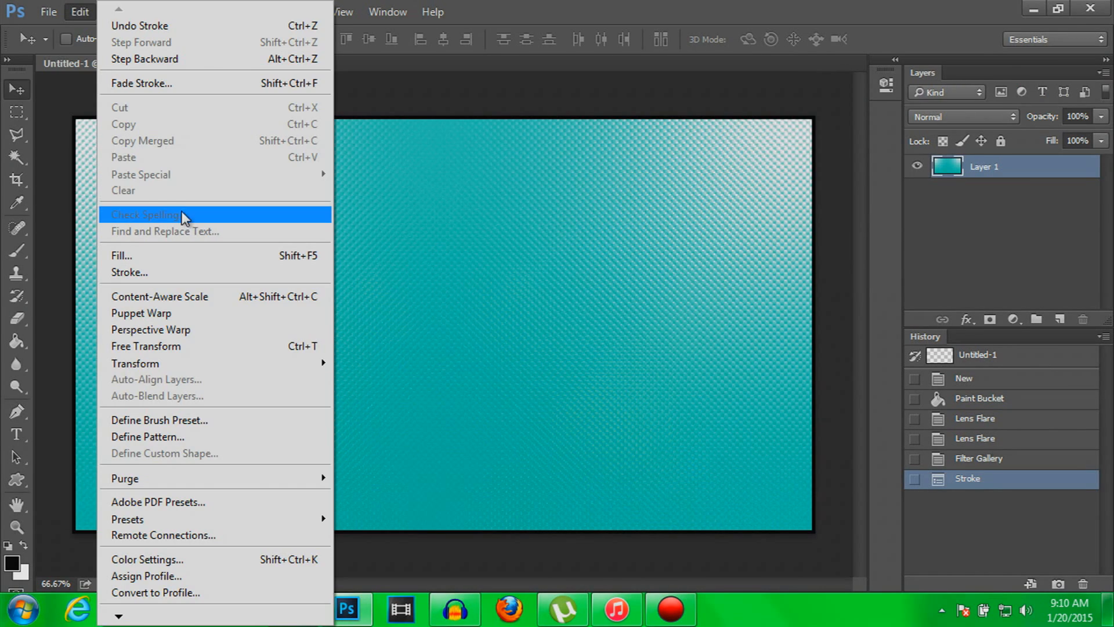
{"action": "left_click", "coordinate": [153, 295]}
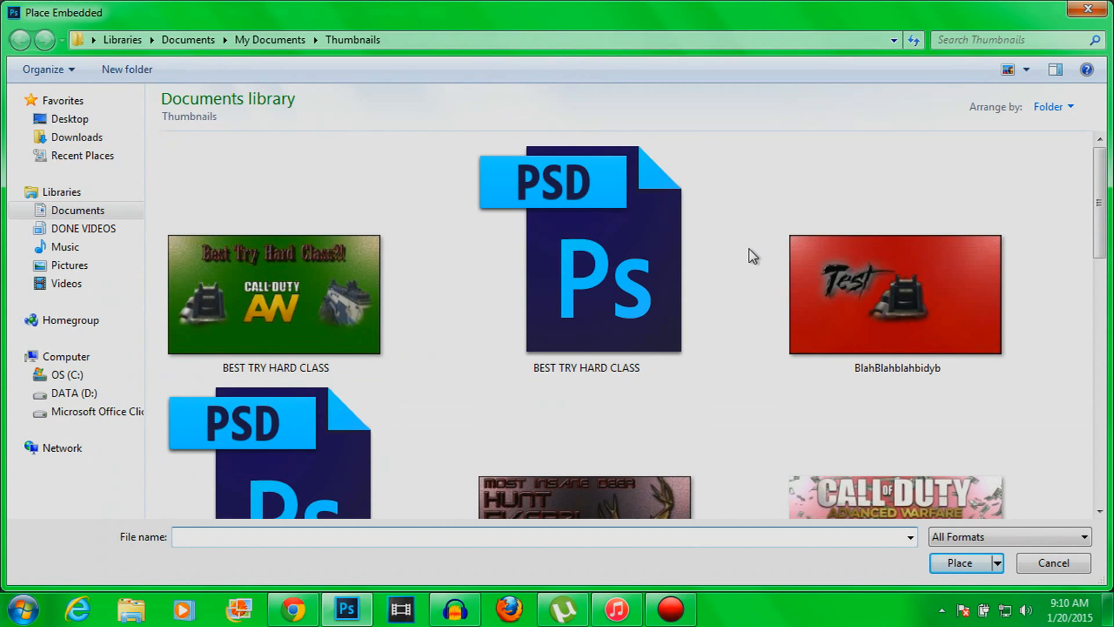
{"action": "left_click", "coordinate": [1087, 8]}
{"action": "left_click", "coordinate": [57, 11]}
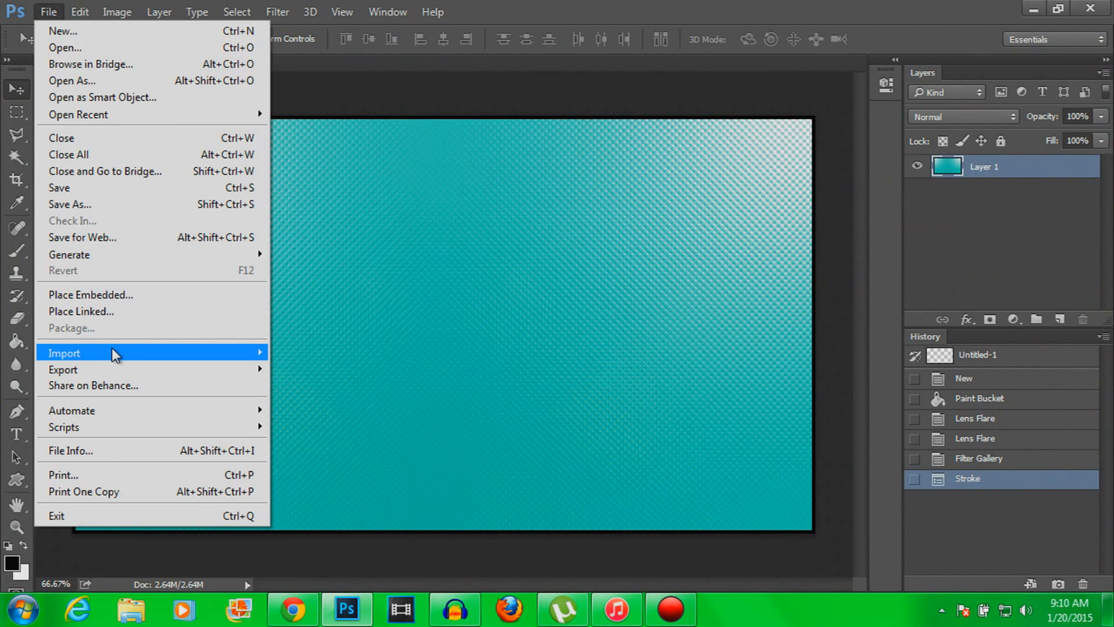
{"action": "left_click", "coordinate": [156, 295]}
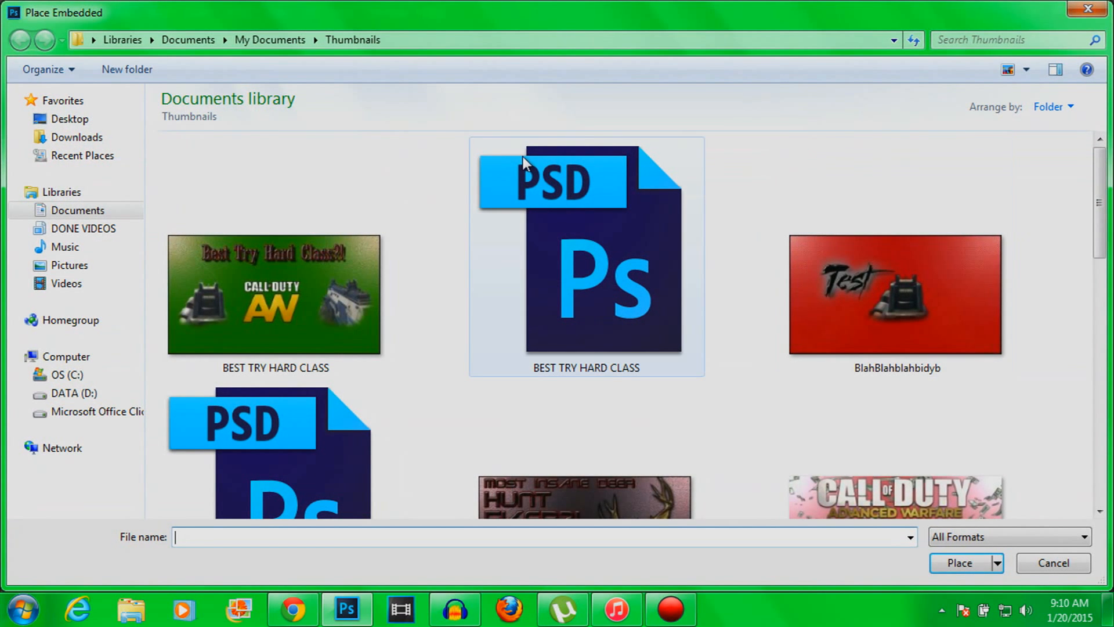
{"action": "left_click", "coordinate": [277, 40]}
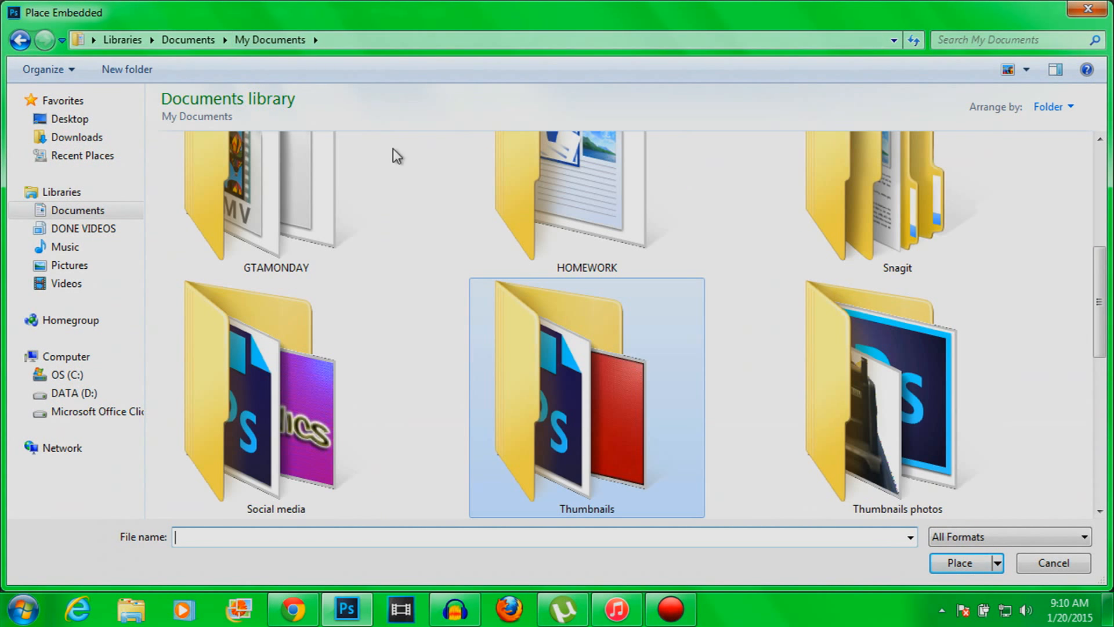
{"action": "left_click", "coordinate": [973, 405]}
{"action": "double_click", "coordinate": [973, 405]}
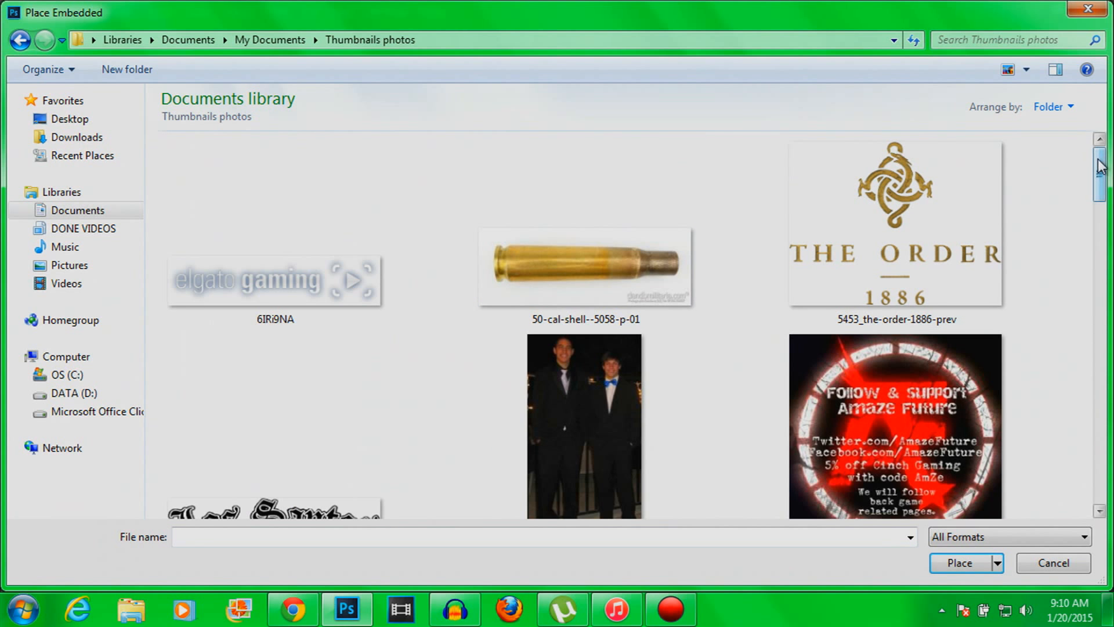
{"action": "left_click_drag", "start_coordinate": [1099, 186], "coordinate": [1102, 380]}
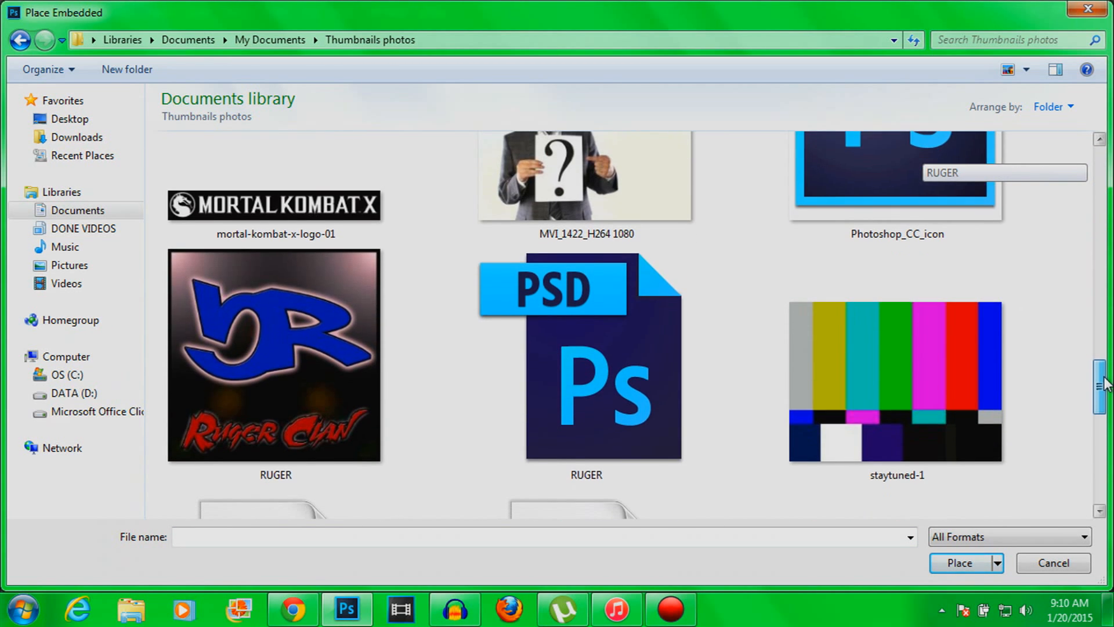
{"action": "double_click", "coordinate": [917, 163]}
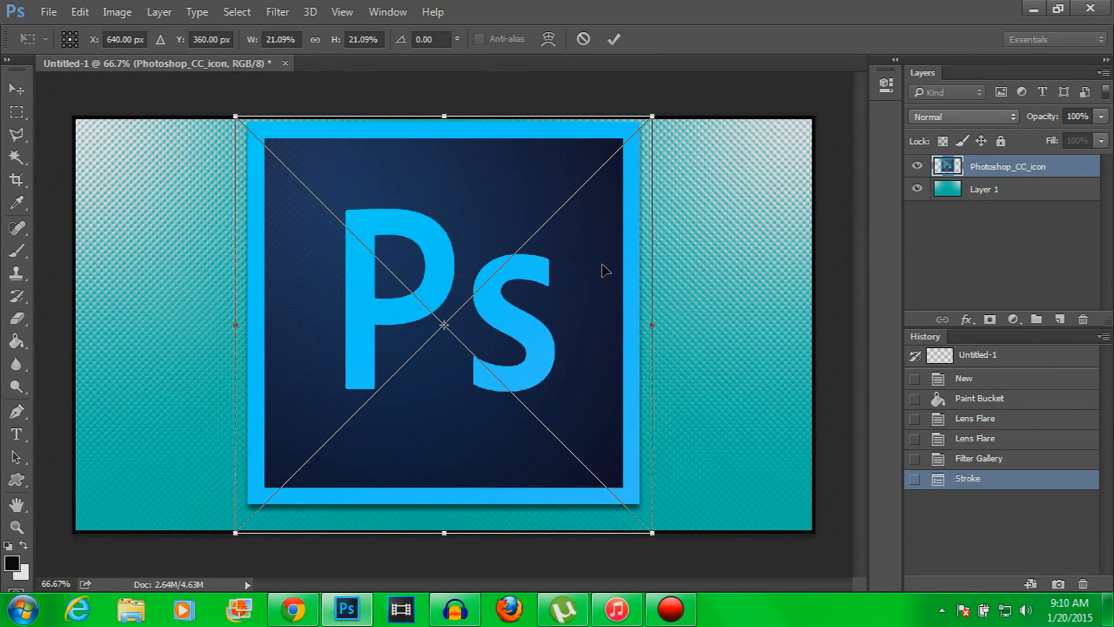
Step: Scale the placed Photoshop icon to about 10.96%, move it to the canvas's upper-right area and commit the placement
{"action": "left_click_drag", "start_coordinate": [651, 110], "coordinate": [424, 282]}
{"action": "left_click_drag", "start_coordinate": [380, 362], "coordinate": [685, 202]}
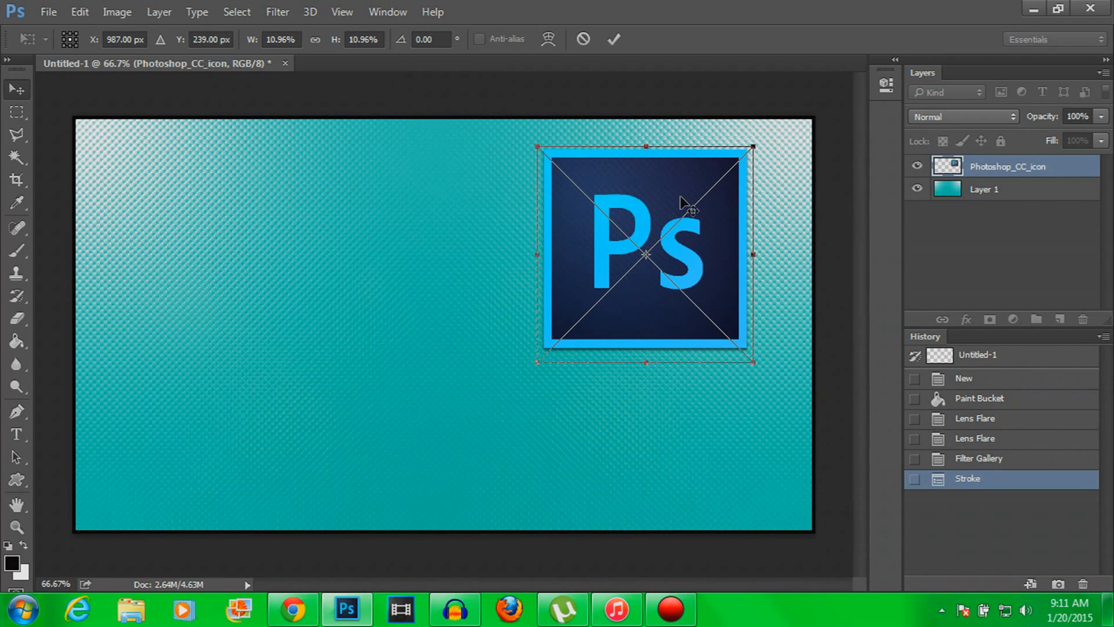
{"action": "key", "text": "Return"}
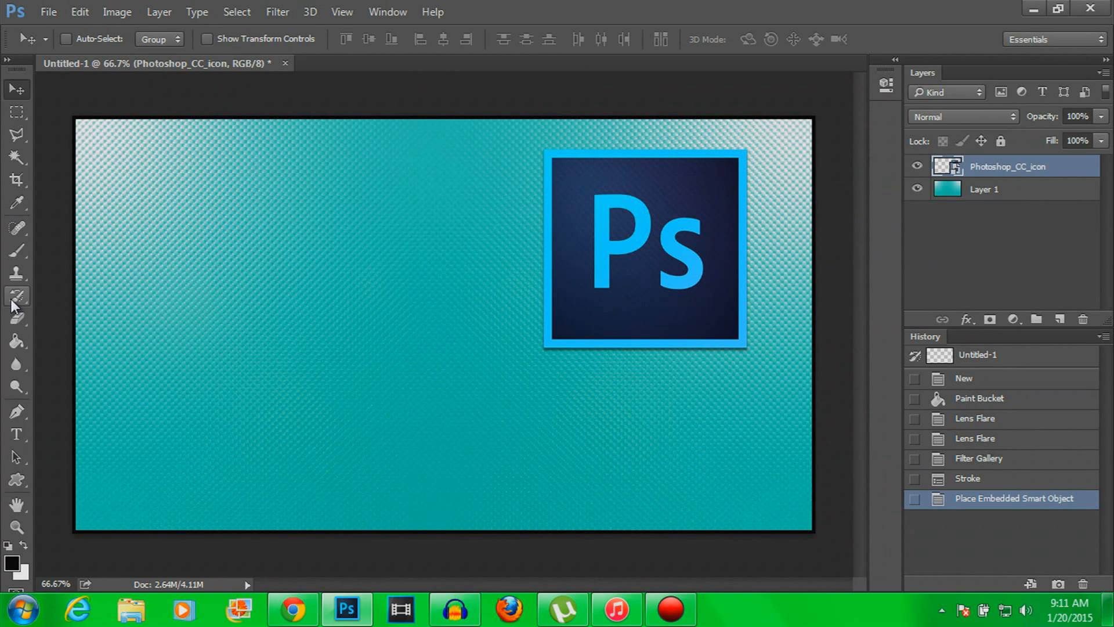
Step: Rasterize the Photoshop icon's smart object and try to erase its blue frame with the 150 px soft eraser
{"action": "left_click", "coordinate": [16, 320]}
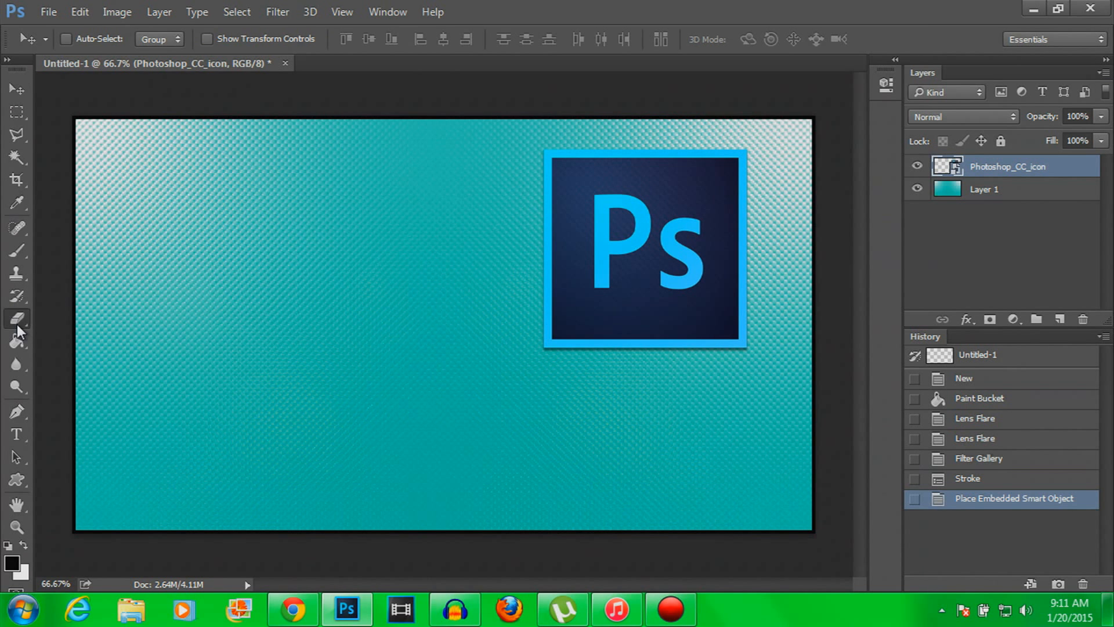
{"action": "left_click", "coordinate": [681, 203]}
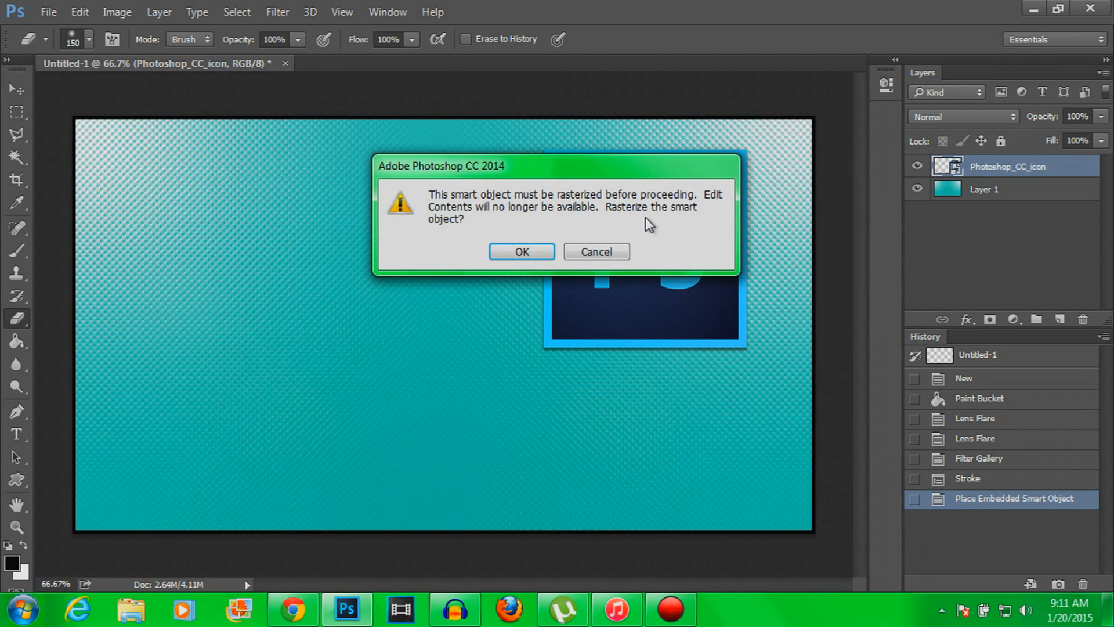
{"action": "left_click", "coordinate": [515, 252]}
{"action": "mouse_move", "coordinate": [497, 179]}
{"action": "left_mouse_down"}
{"action": "mouse_move", "coordinate": [552, 149]}
{"action": "mouse_move", "coordinate": [674, 132]}
{"action": "mouse_move", "coordinate": [723, 142]}
{"action": "mouse_move", "coordinate": [768, 204]}
{"action": "mouse_move", "coordinate": [778, 288]}
{"action": "mouse_move", "coordinate": [654, 367]}
{"action": "mouse_move", "coordinate": [567, 368]}
{"action": "mouse_move", "coordinate": [515, 303]}
{"action": "mouse_move", "coordinate": [589, 356]}
{"action": "mouse_move", "coordinate": [709, 369]}
{"action": "mouse_move", "coordinate": [771, 356]}
{"action": "mouse_move", "coordinate": [542, 371]}
{"action": "mouse_move", "coordinate": [512, 193]}
{"action": "mouse_move", "coordinate": [528, 214]}
{"action": "mouse_move", "coordinate": [522, 315]}
{"action": "mouse_move", "coordinate": [522, 199]}
{"action": "mouse_move", "coordinate": [528, 323]}
{"action": "left_mouse_up"}
{"action": "mouse_move", "coordinate": [753, 331]}
{"action": "left_mouse_down"}
{"action": "mouse_move", "coordinate": [777, 281]}
{"action": "mouse_move", "coordinate": [772, 202]}
{"action": "mouse_move", "coordinate": [757, 308]}
{"action": "mouse_move", "coordinate": [767, 283]}
{"action": "mouse_move", "coordinate": [760, 174]}
{"action": "mouse_move", "coordinate": [690, 141]}
{"action": "mouse_move", "coordinate": [609, 135]}
{"action": "mouse_move", "coordinate": [568, 137]}
{"action": "mouse_move", "coordinate": [482, 184]}
{"action": "left_mouse_up"}
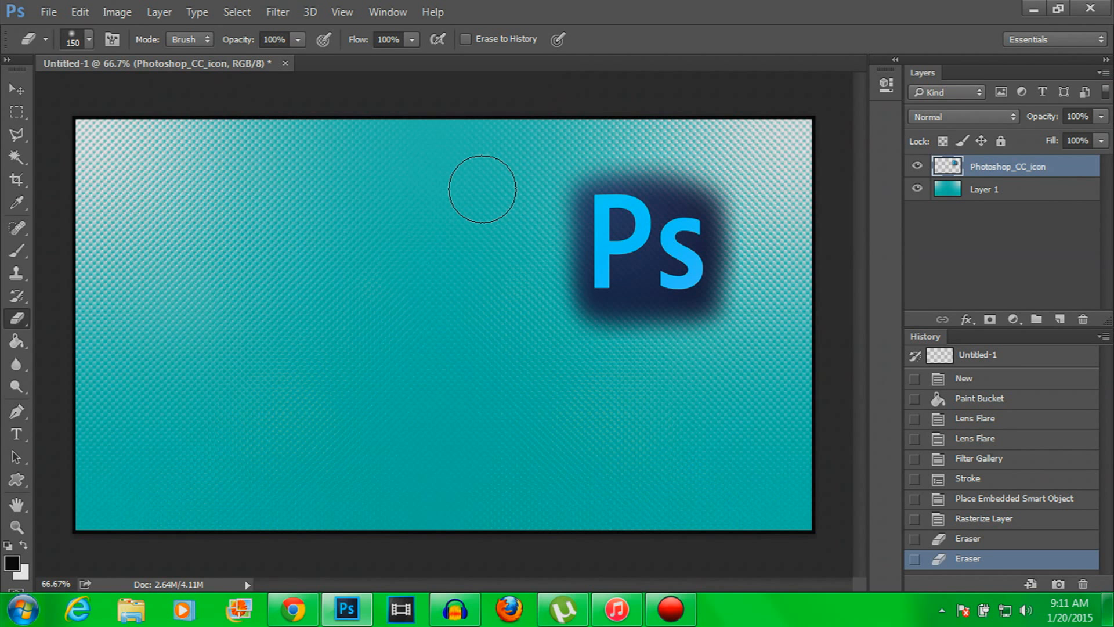
Step: Undo and retry erasing the icon's side and lower edges, and revert the document to the Place Embedded Smart Object state
{"action": "key", "text": "ctrl+z"}
{"action": "key", "text": "ctrl+z"}
{"action": "key", "text": "ctrl+z"}
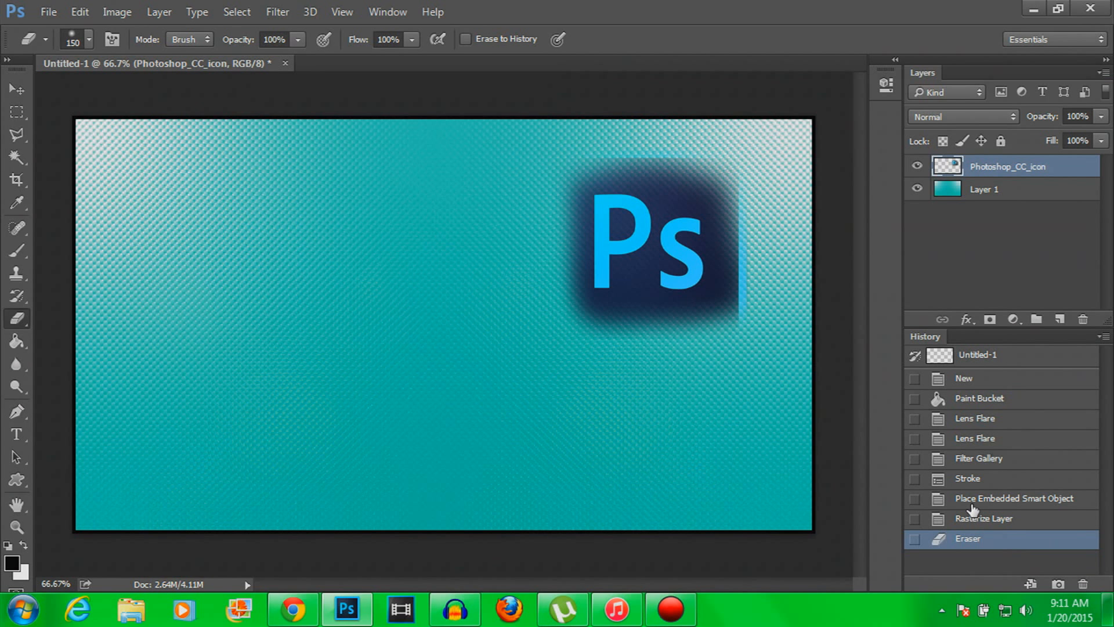
{"action": "mouse_move", "coordinate": [604, 356]}
{"action": "left_mouse_down"}
{"action": "mouse_move", "coordinate": [540, 266]}
{"action": "mouse_move", "coordinate": [547, 354]}
{"action": "mouse_move", "coordinate": [556, 346]}
{"action": "left_mouse_up"}
{"action": "key", "text": "ctrl+z"}
{"action": "mouse_move", "coordinate": [746, 224]}
{"action": "left_mouse_down"}
{"action": "mouse_move", "coordinate": [738, 270]}
{"action": "mouse_move", "coordinate": [754, 328]}
{"action": "mouse_move", "coordinate": [723, 375]}
{"action": "left_mouse_up"}
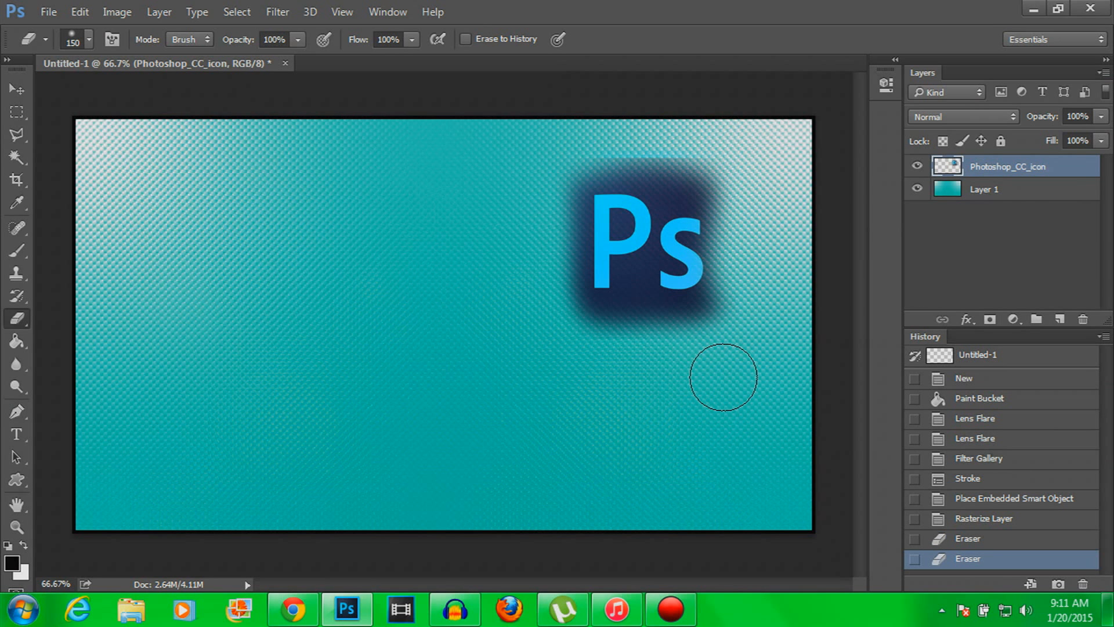
{"action": "key", "text": "ctrl+z"}
{"action": "mouse_move", "coordinate": [732, 306]}
{"action": "left_mouse_down"}
{"action": "mouse_move", "coordinate": [760, 307]}
{"action": "mouse_move", "coordinate": [772, 256]}
{"action": "mouse_move", "coordinate": [771, 235]}
{"action": "mouse_move", "coordinate": [759, 306]}
{"action": "mouse_move", "coordinate": [750, 173]}
{"action": "mouse_move", "coordinate": [665, 139]}
{"action": "mouse_move", "coordinate": [616, 138]}
{"action": "mouse_move", "coordinate": [569, 155]}
{"action": "mouse_move", "coordinate": [515, 258]}
{"action": "mouse_move", "coordinate": [560, 364]}
{"action": "mouse_move", "coordinate": [617, 377]}
{"action": "left_mouse_up"}
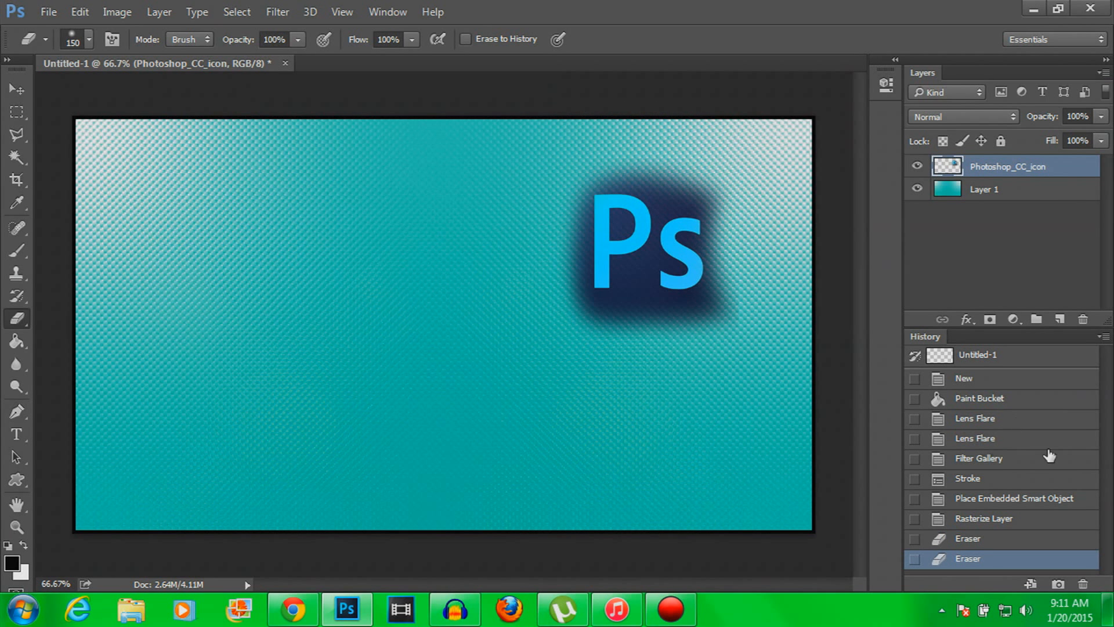
{"action": "left_click", "coordinate": [1000, 500]}
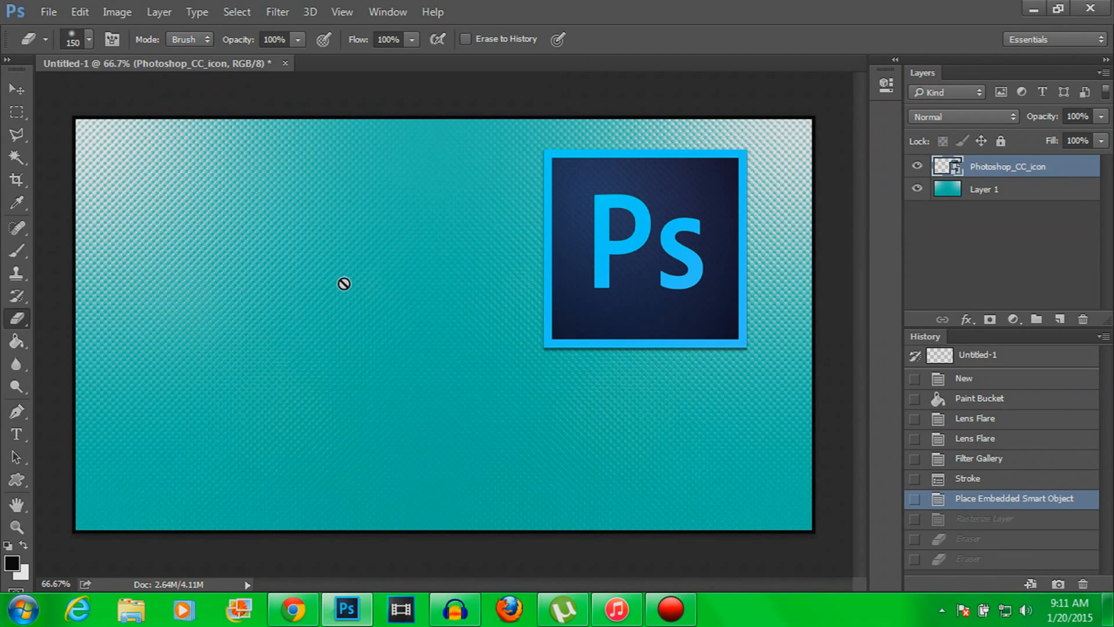
Step: Rasterize the Photoshop_CC_icon layer
{"action": "left_click", "coordinate": [87, 12]}
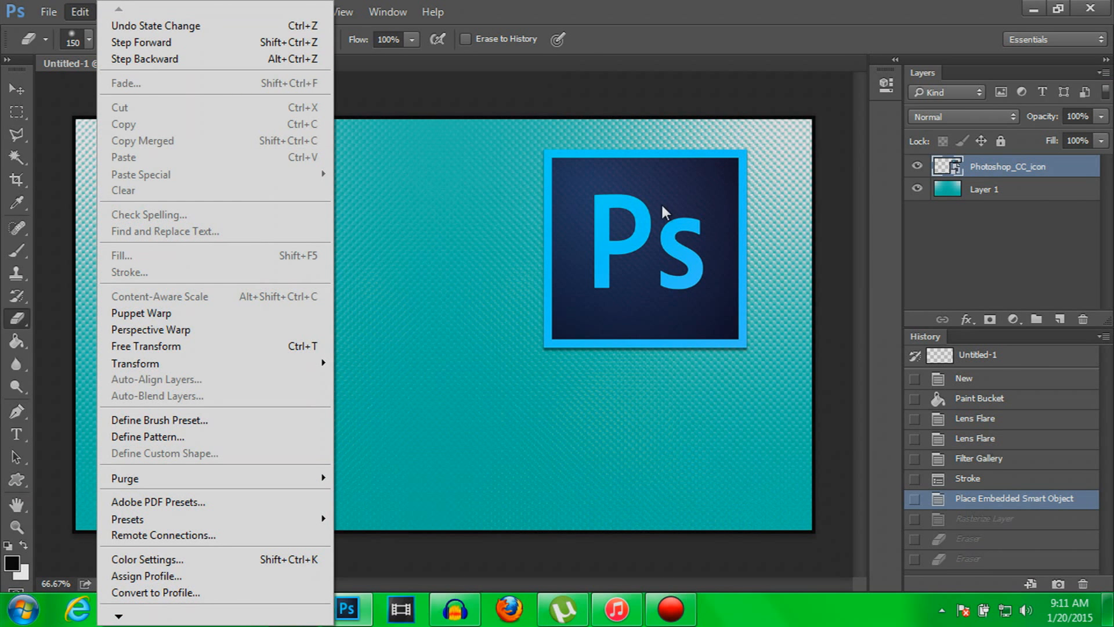
{"action": "left_click", "coordinate": [666, 204]}
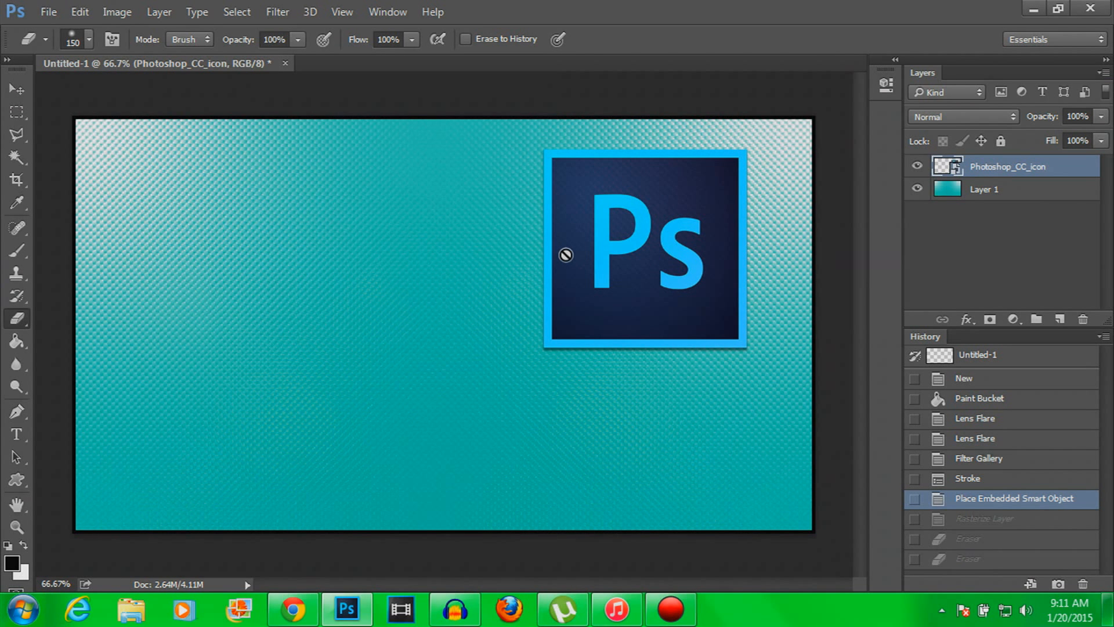
{"action": "right_click", "coordinate": [999, 169]}
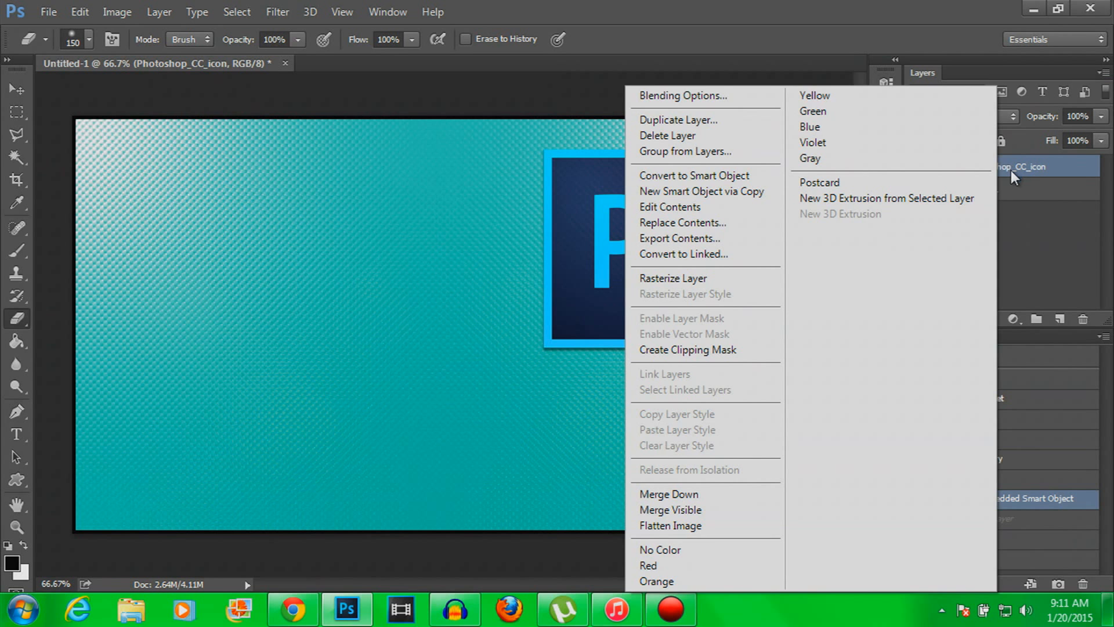
{"action": "left_click", "coordinate": [1014, 203]}
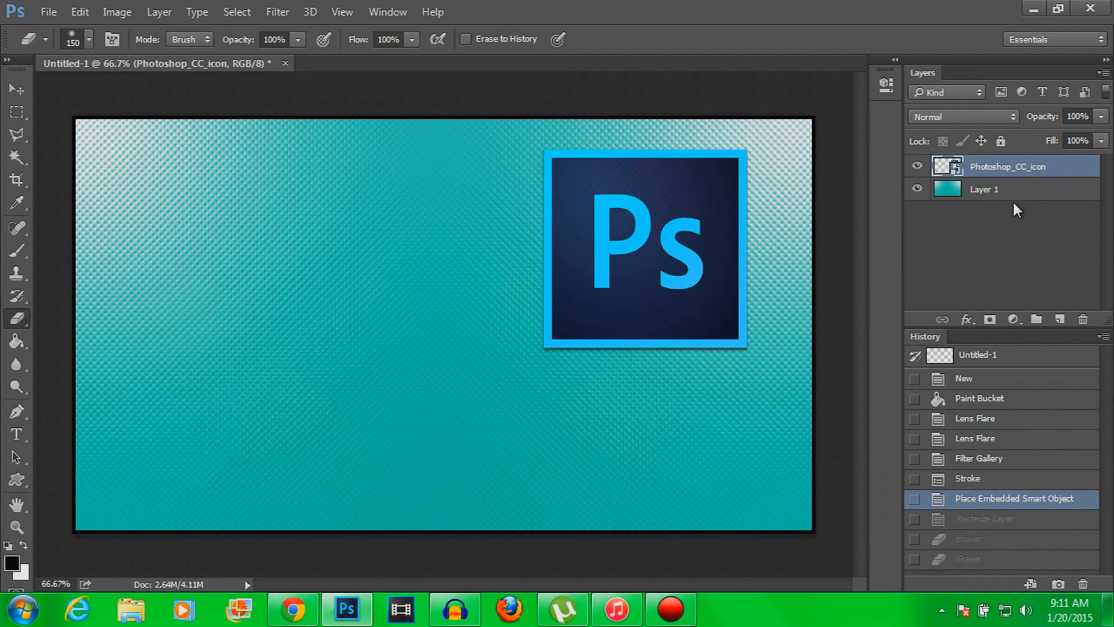
{"action": "right_click", "coordinate": [1014, 169]}
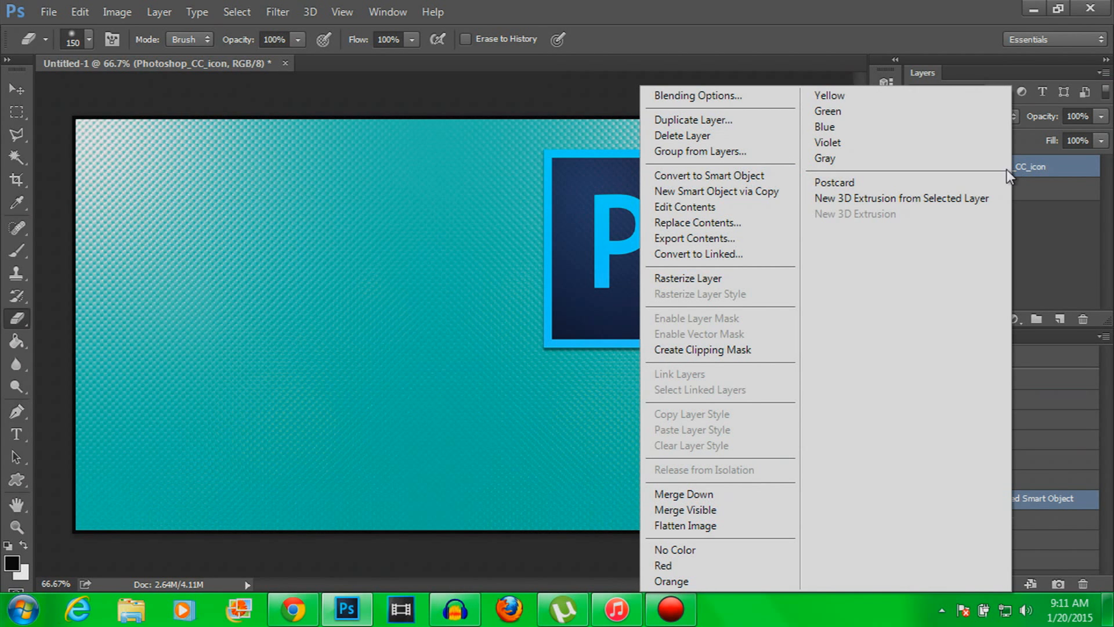
{"action": "left_click", "coordinate": [718, 280]}
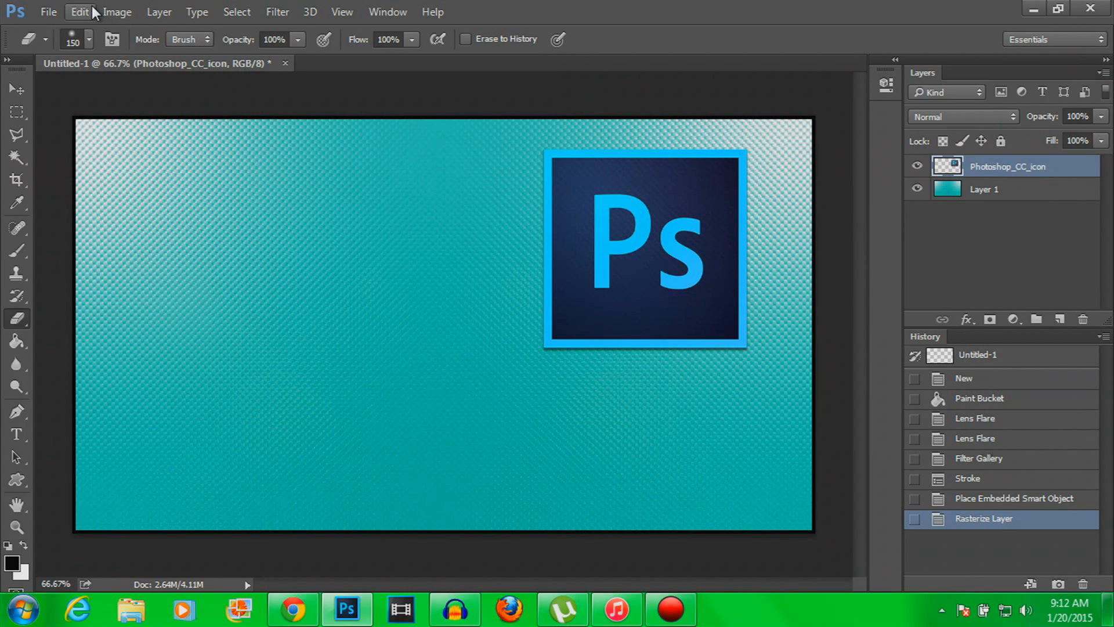
Step: Apply a 2 px black stroke, centered at 100% opacity, around the Photoshop icon
{"action": "left_click", "coordinate": [82, 10]}
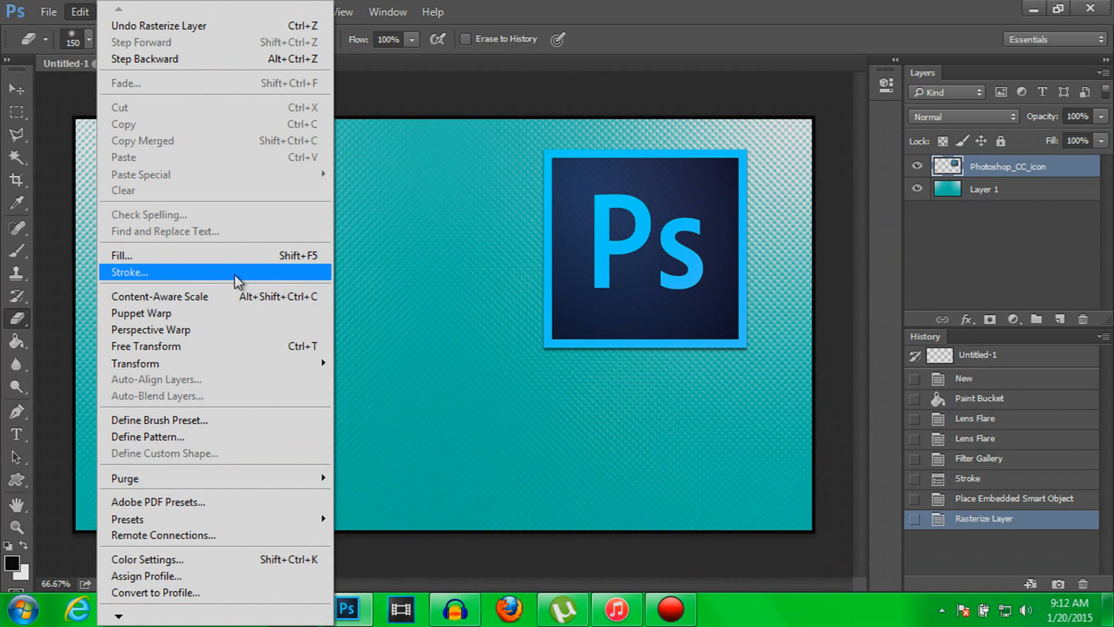
{"action": "left_click", "coordinate": [216, 273]}
{"action": "left_click", "coordinate": [338, 348]}
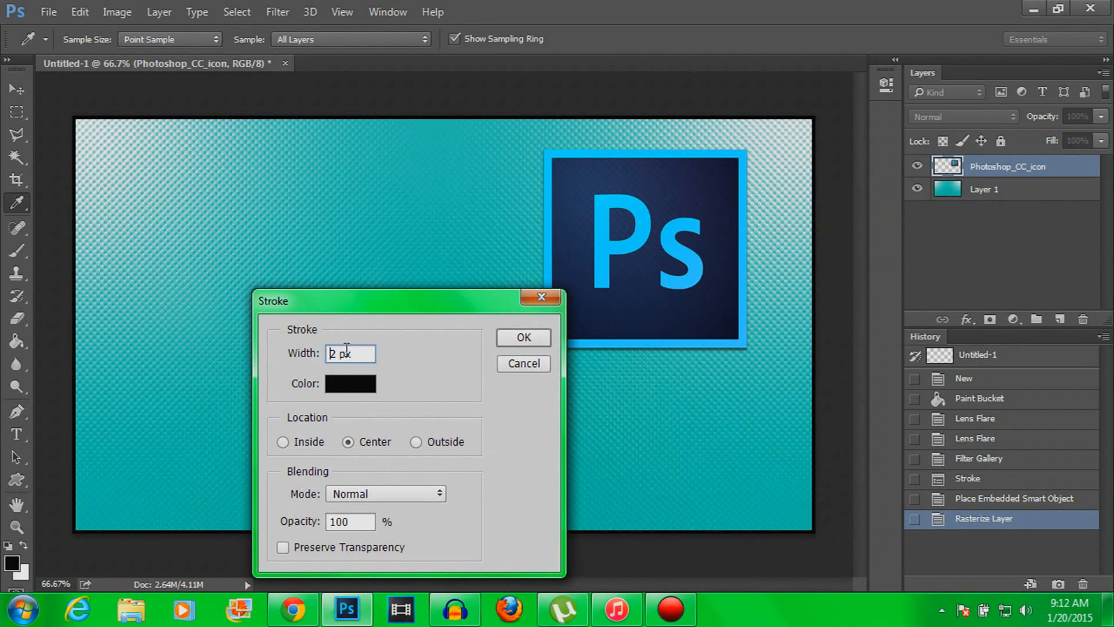
{"action": "left_click", "coordinate": [531, 343]}
{"action": "key", "text": "e"}
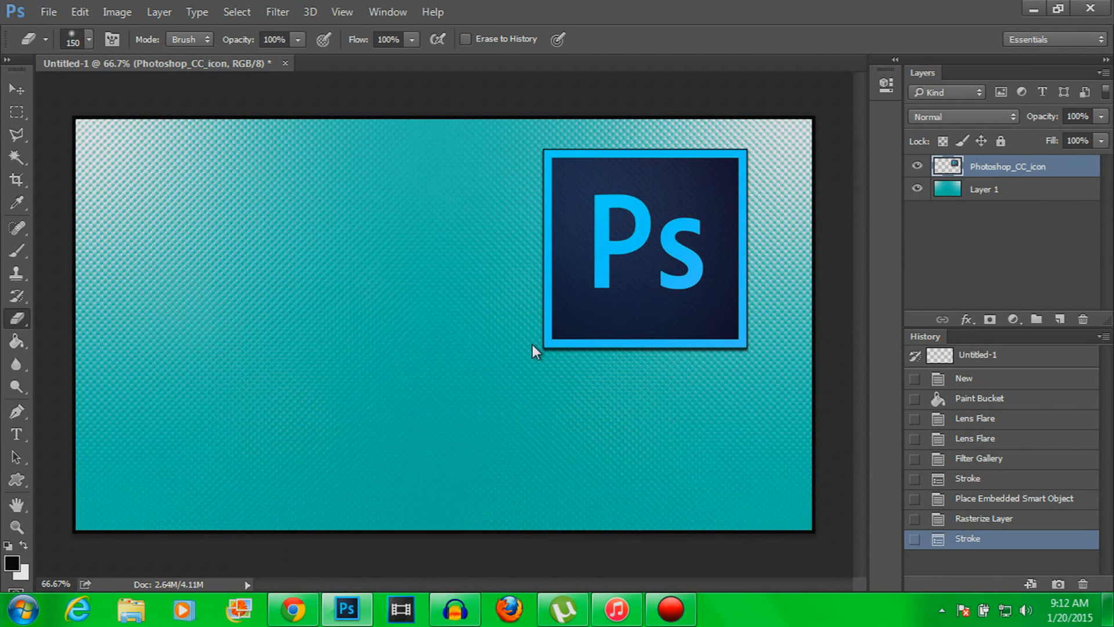
Step: Move the Photoshop icon to the canvas's upper-left area, showing the grid for alignment and hiding it again
{"action": "left_click", "coordinate": [16, 89]}
{"action": "left_click_drag", "start_coordinate": [644, 271], "coordinate": [227, 269]}
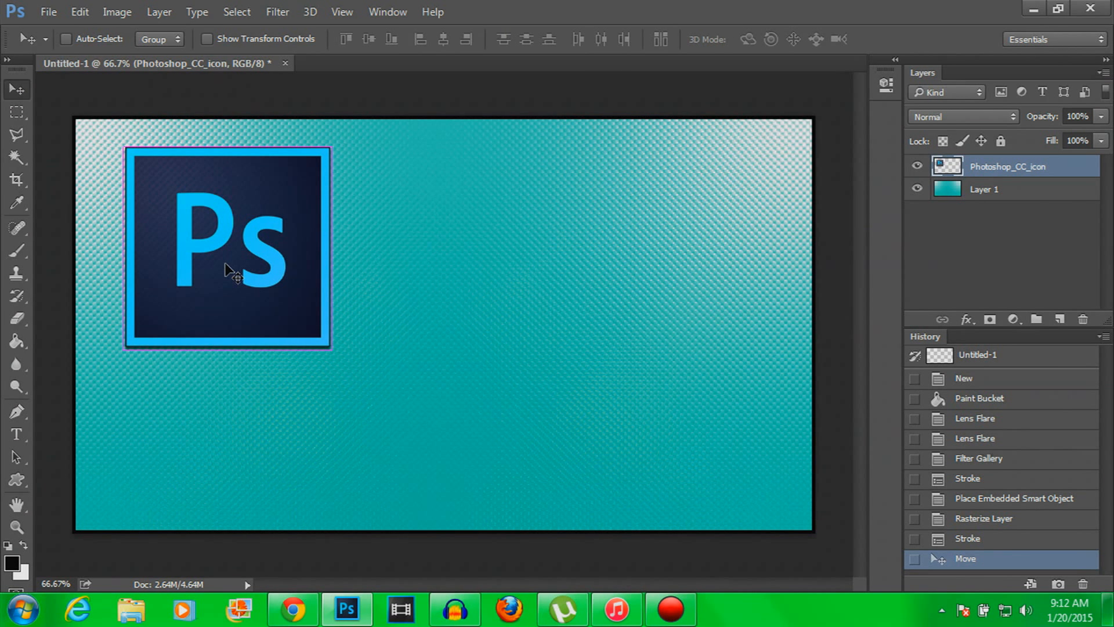
{"action": "key", "text": "ctrl+apostrophe"}
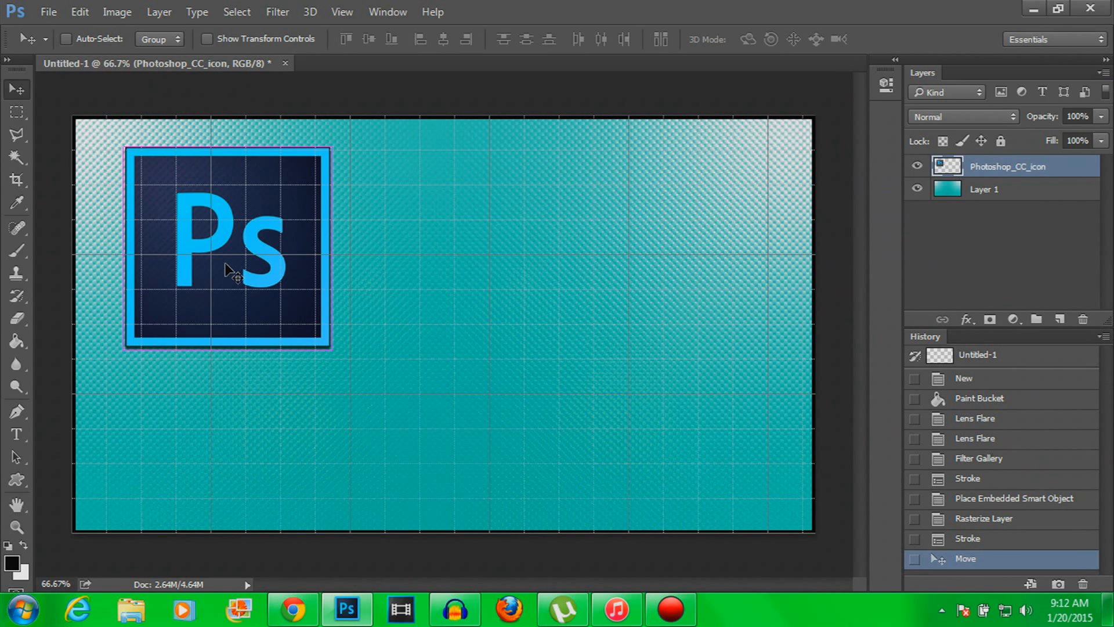
{"action": "left_click_drag", "start_coordinate": [239, 235], "coordinate": [259, 235]}
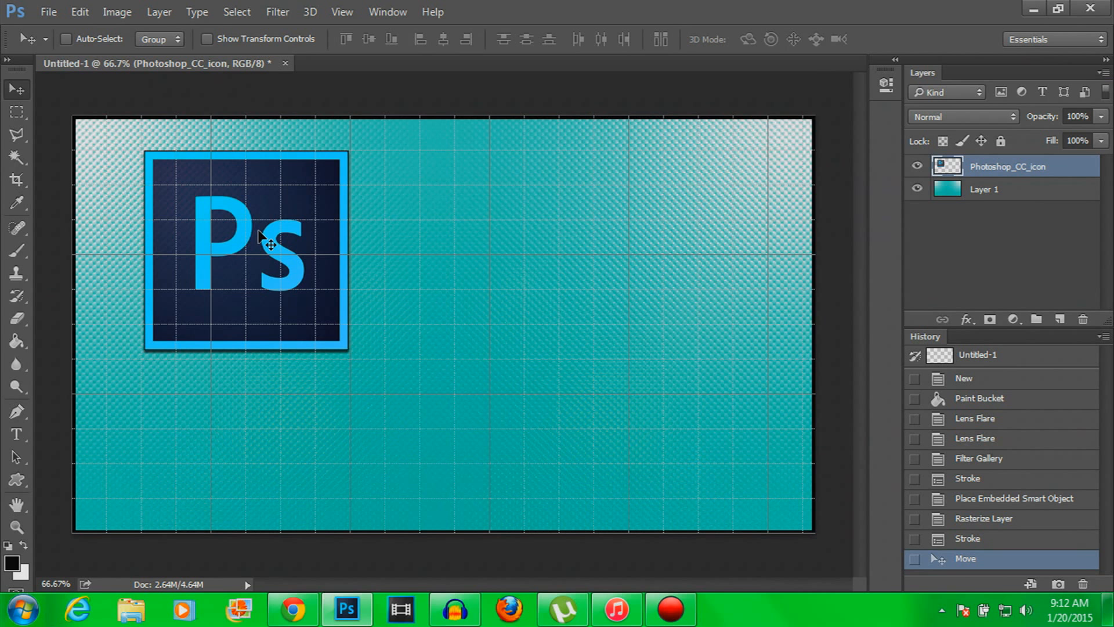
{"action": "key", "text": "ctrl+apostrophe"}
{"action": "key", "text": "ctrl+apostrophe"}
{"action": "key", "text": "ctrl+apostrophe"}
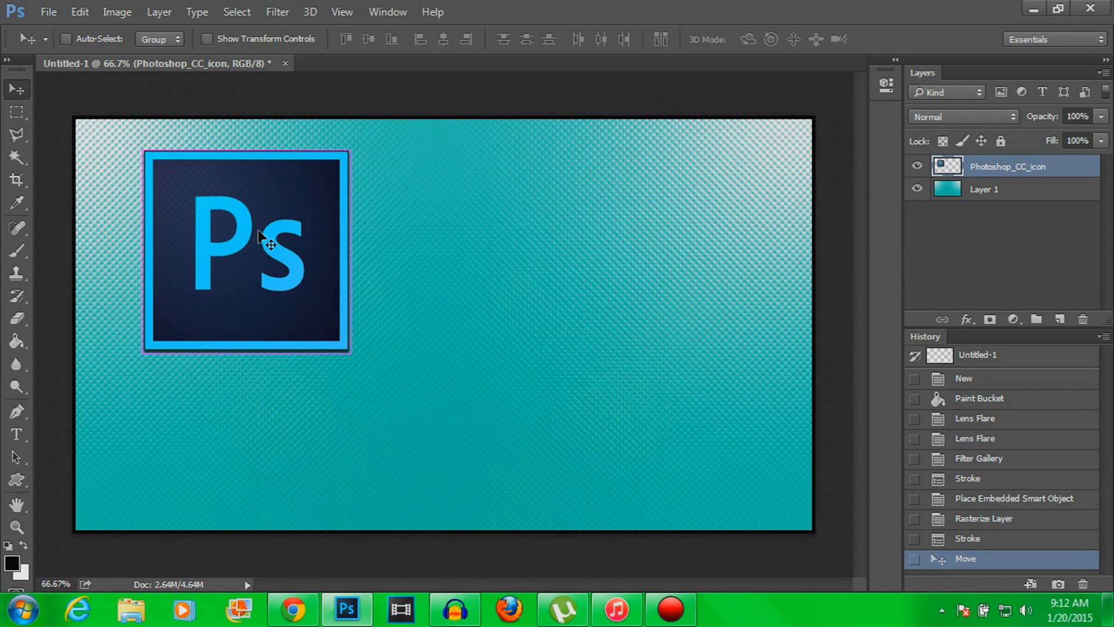
Step: Nudge the Photoshop icon left and slightly up with Free Transform to X 234 px, Y 232.5 px and commit it
{"action": "key", "text": "ctrl+t"}
{"action": "key", "text": "Left"}
{"action": "key", "text": "Left"}
{"action": "key", "text": "Left"}
{"action": "key", "text": "Left"}
{"action": "key", "text": "Left"}
{"action": "key", "text": "Left"}
{"action": "key", "text": "Left"}
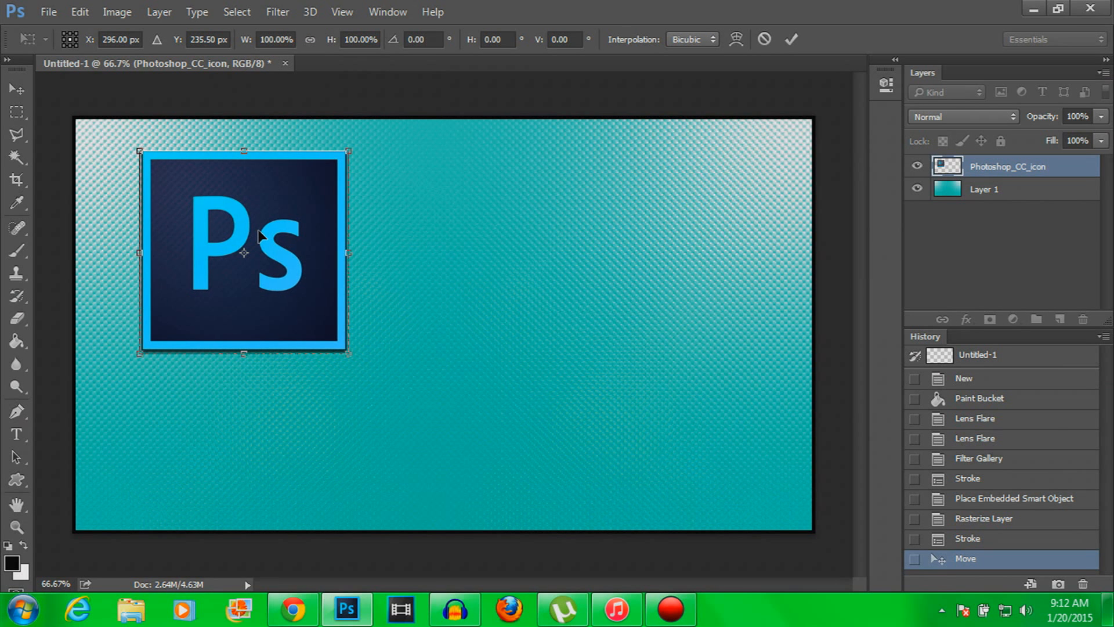
{"action": "key", "text": "Left"}
{"action": "key", "text": "Left"}
{"action": "key", "text": "Left"}
{"action": "key", "text": "Left"}
{"action": "key", "text": "Left"}
{"action": "key", "text": "Left"}
{"action": "key", "text": "Left"}
{"action": "key", "text": "Left"}
{"action": "key", "text": "Left"}
{"action": "key", "text": "Left"}
{"action": "key", "text": "Left"}
{"action": "key", "text": "Left"}
{"action": "key", "text": "Left"}
{"action": "key", "text": "Left"}
{"action": "key", "text": "Left"}
{"action": "key", "text": "Left"}
{"action": "key", "text": "Left"}
{"action": "key", "text": "Left"}
{"action": "key", "text": "Left"}
{"action": "key", "text": "Left"}
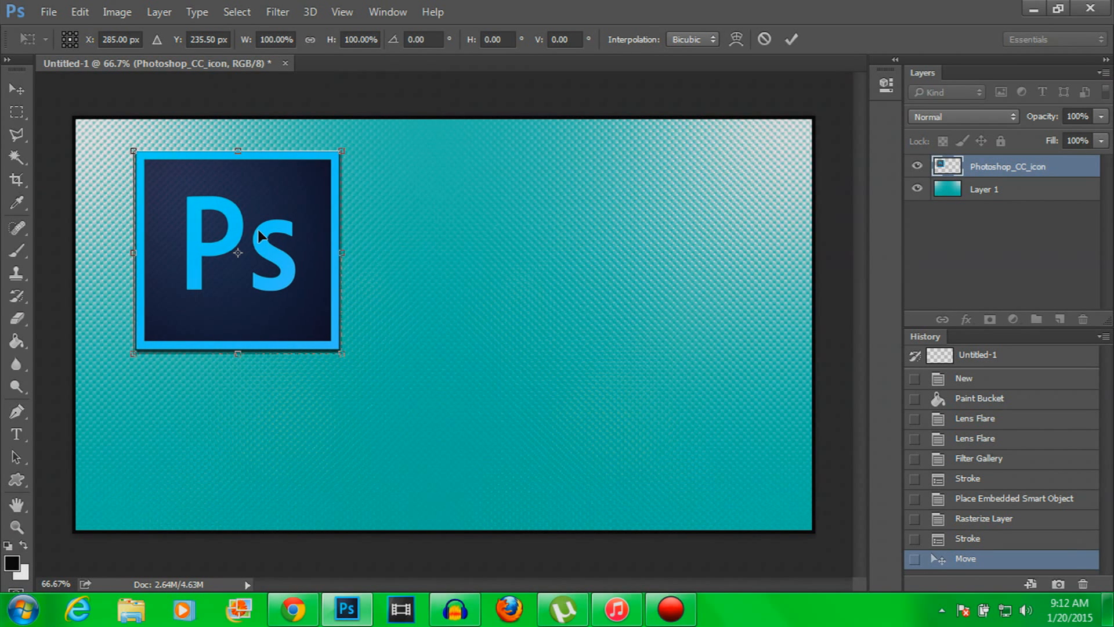
{"action": "key", "text": "Left"}
{"action": "key", "text": "Left"}
{"action": "key", "text": "Left"}
{"action": "key", "text": "Left"}
{"action": "key", "text": "Left"}
{"action": "key", "text": "Left"}
{"action": "key", "text": "Left"}
{"action": "key", "text": "Left"}
{"action": "key", "text": "Left"}
{"action": "key", "text": "Left"}
{"action": "key", "text": "Left"}
{"action": "key", "text": "Left"}
{"action": "key", "text": "Left"}
{"action": "key", "text": "Left"}
{"action": "key", "text": "Left"}
{"action": "key", "text": "Left"}
{"action": "key", "text": "Left"}
{"action": "key", "text": "Left"}
{"action": "key", "text": "Left"}
{"action": "key", "text": "Left"}
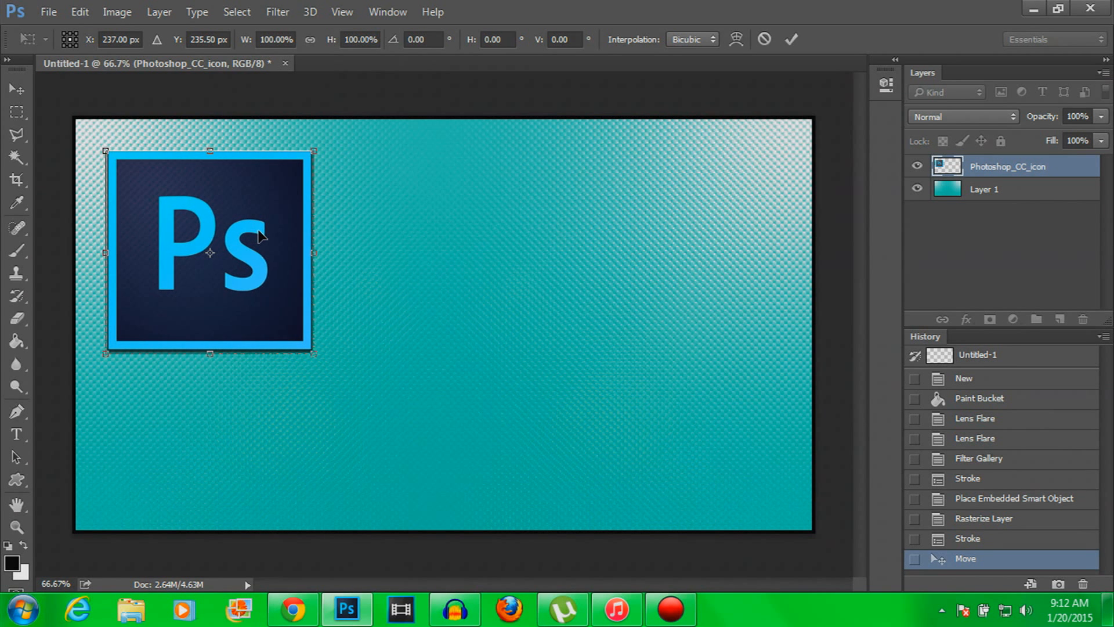
{"action": "key", "text": "Left"}
{"action": "key", "text": "Left"}
{"action": "key", "text": "Left"}
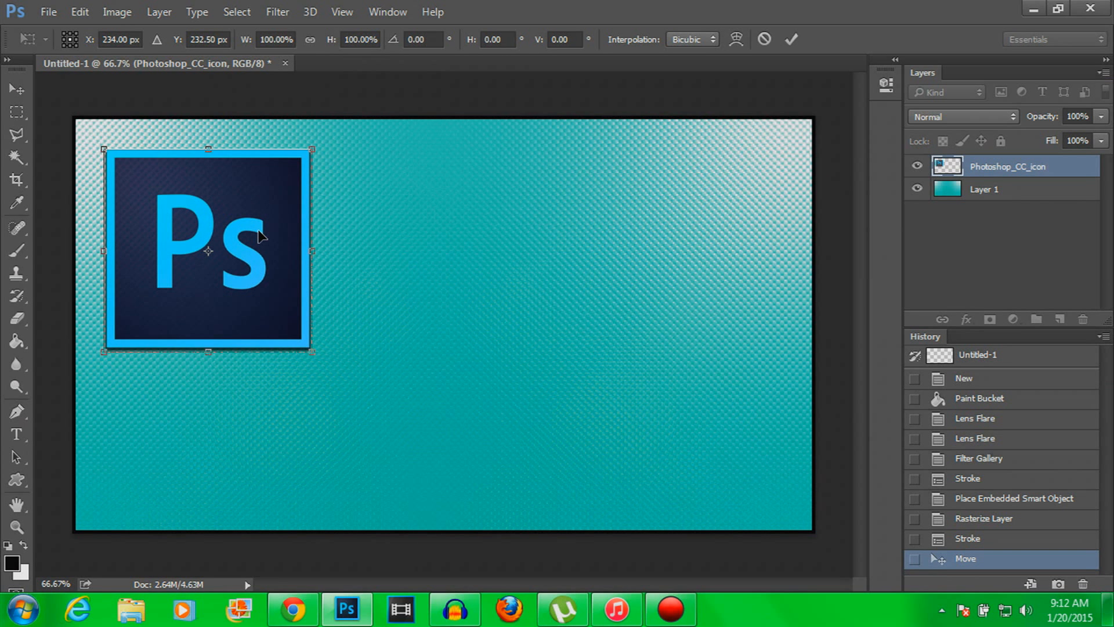
{"action": "key", "text": "Return"}
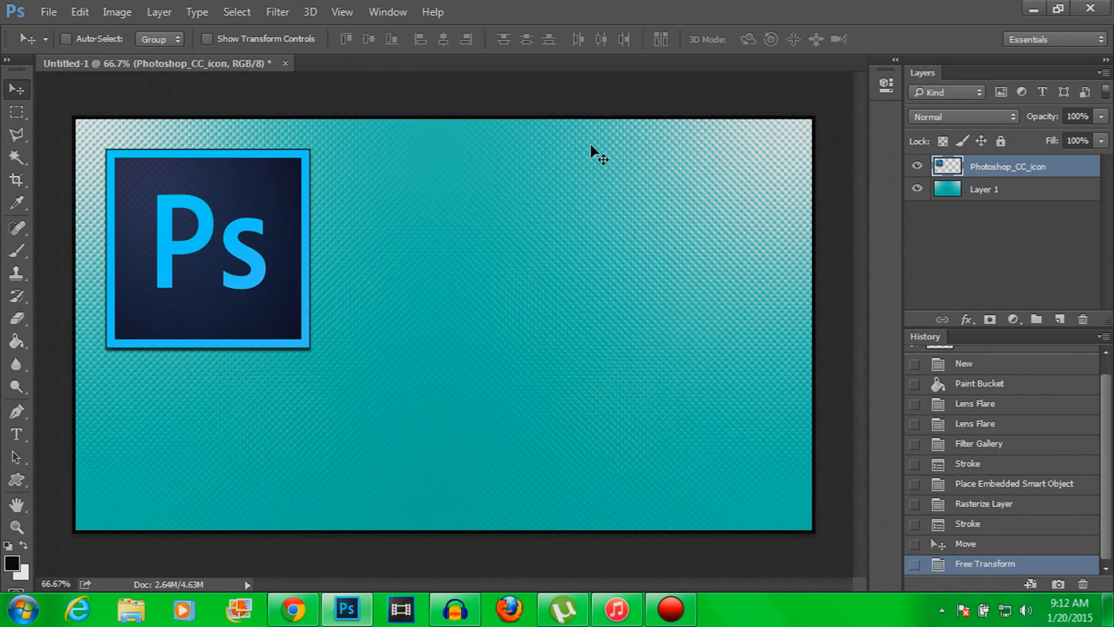
Step: Start a text layer beside the Photoshop icon and set its font to LCD Normal
{"action": "left_click", "coordinate": [17, 433]}
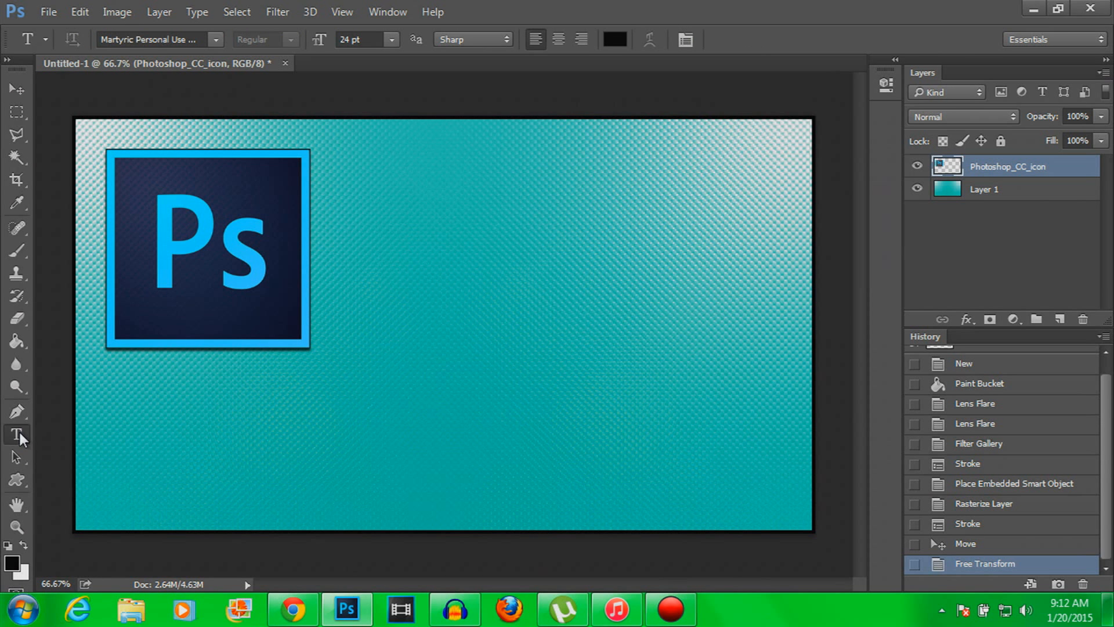
{"action": "left_click", "coordinate": [423, 255]}
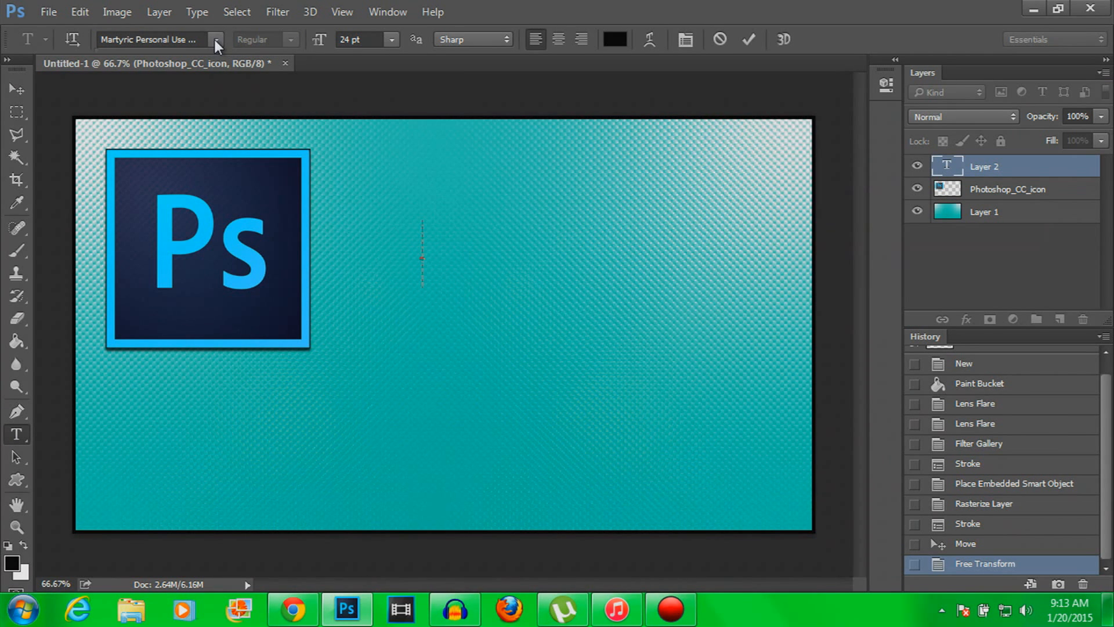
{"action": "left_click", "coordinate": [216, 40]}
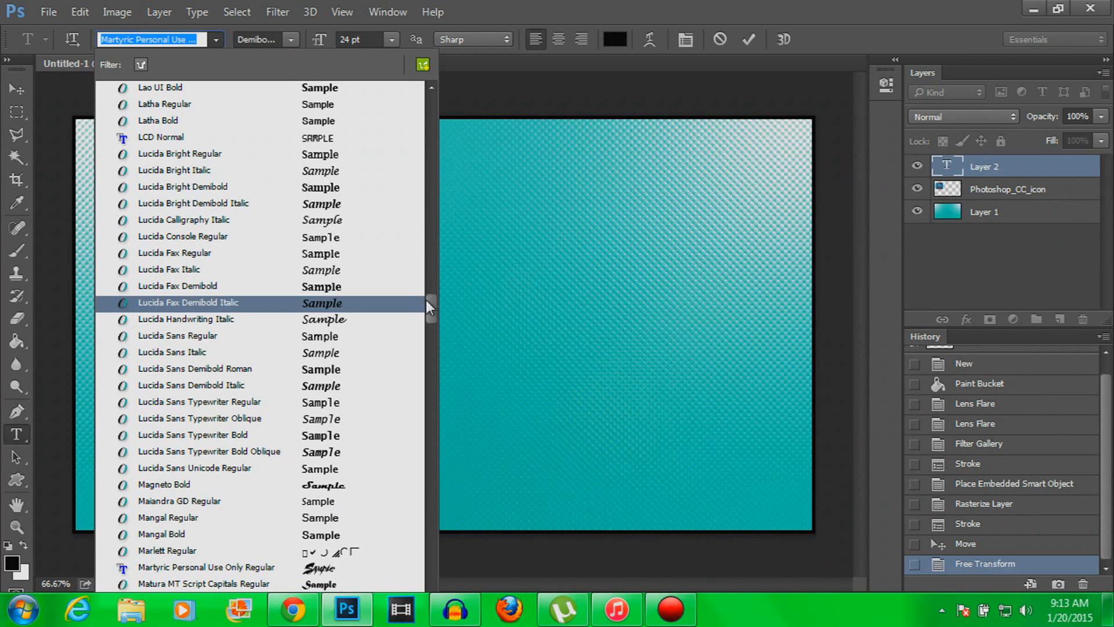
{"action": "scroll", "coordinate": [431, 301], "scroll_direction": "up", "scroll_amount": 3}
{"action": "left_click", "coordinate": [371, 215]}
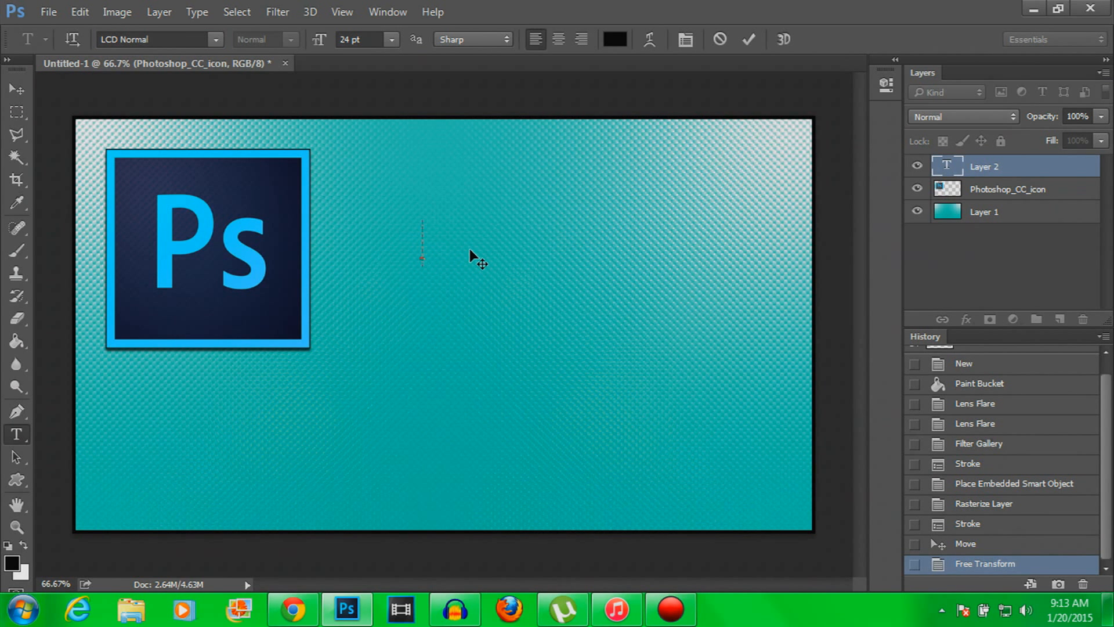
Step: Enter "PHOTOSHOP CC: HOW T" as a single line on the new text layer
{"action": "type", "text": "PHOTO"}
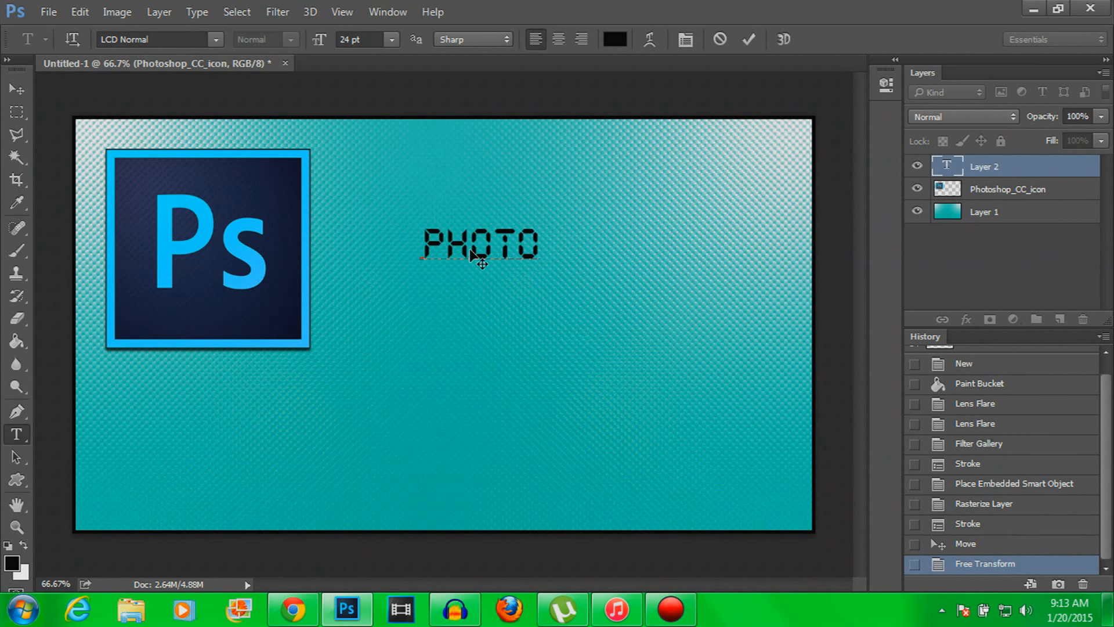
{"action": "type", "text": "SHOP"}
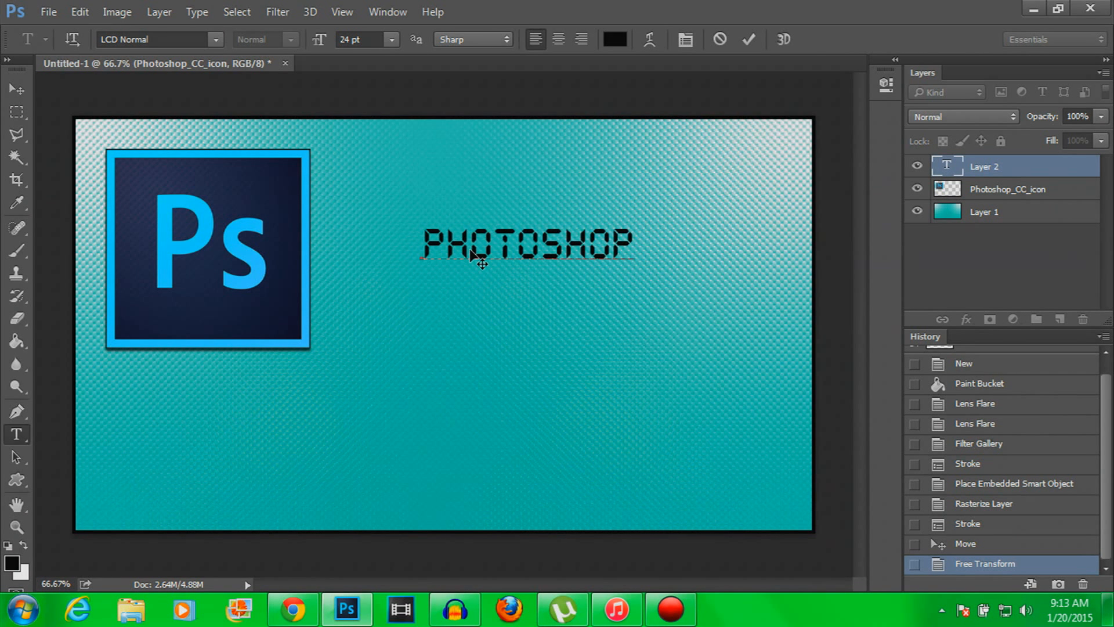
{"action": "type", "text": " CC"}
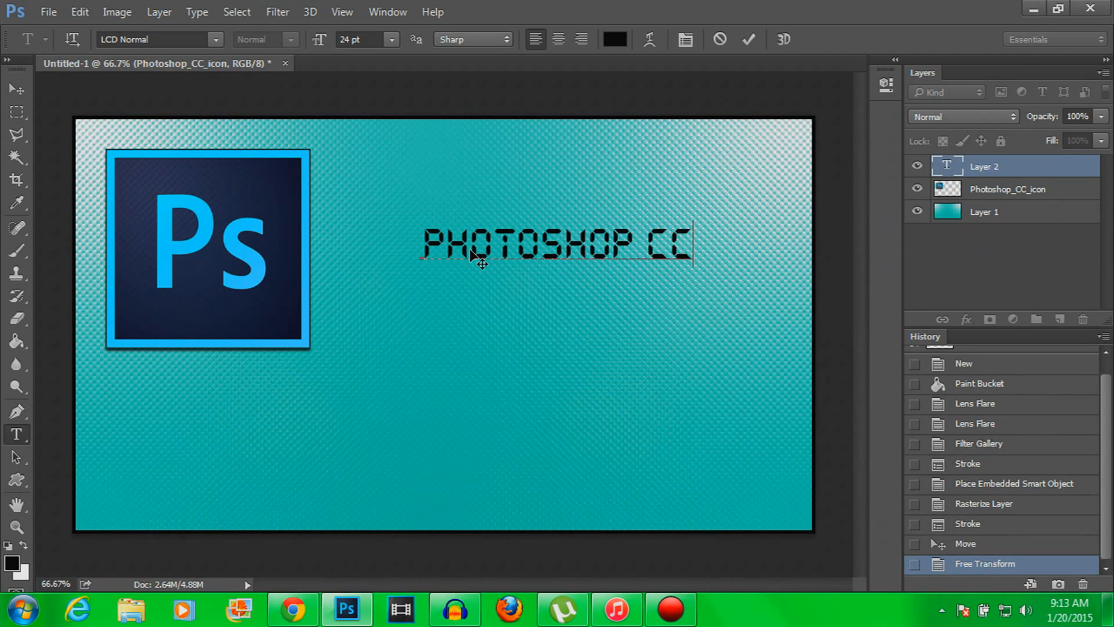
{"action": "type", "text": ": HOW T"}
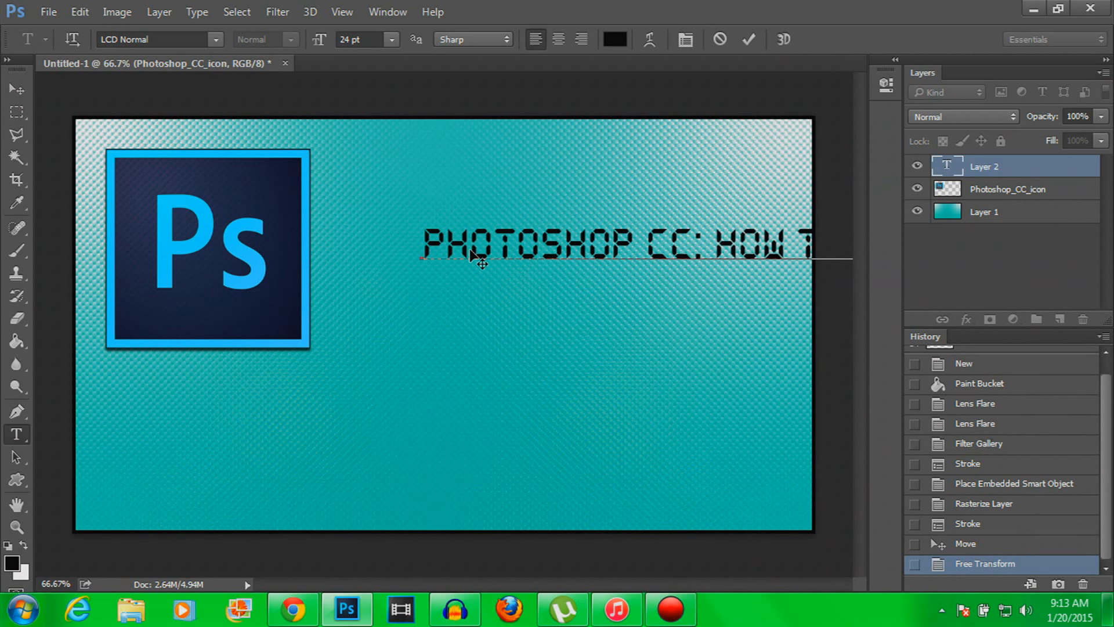
Step: Delete all the text just entered on the new text layer
{"action": "key", "text": "BackSpace"}
{"action": "key", "text": "BackSpace"}
{"action": "key", "text": "BackSpace"}
{"action": "key", "text": "BackSpace"}
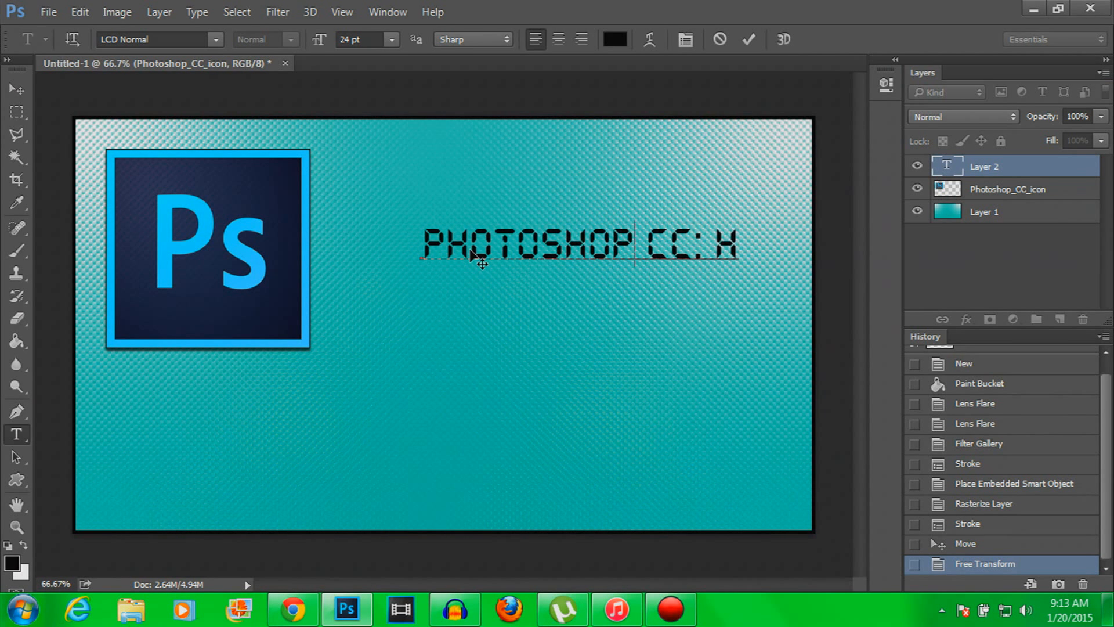
{"action": "key", "text": "BackSpace"}
{"action": "key", "text": "BackSpace"}
{"action": "key", "text": "BackSpace"}
{"action": "key", "text": "BackSpace"}
{"action": "key", "text": "BackSpace"}
{"action": "key", "text": "BackSpace"}
{"action": "key", "text": "BackSpace"}
{"action": "key", "text": "BackSpace"}
{"action": "key", "text": "BackSpace"}
{"action": "key", "text": "BackSpace"}
{"action": "key", "text": "BackSpace"}
{"action": "key", "text": "BackSpace"}
{"action": "key", "text": "BackSpace"}
{"action": "key", "text": "BackSpace"}
{"action": "key", "text": "BackSpace"}
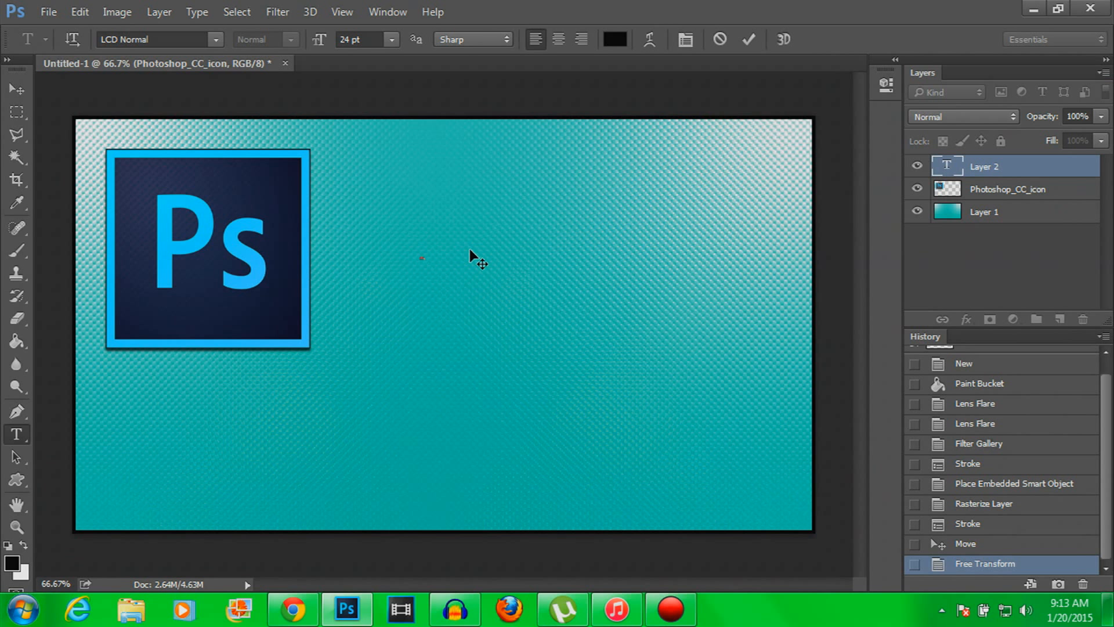
Step: Enter the two-line title "HOW TO MAKE" / "YOUTUBE THUMBNAILS" and move it up and left beside the Photoshop icon
{"action": "type", "text": "HOW TO"}
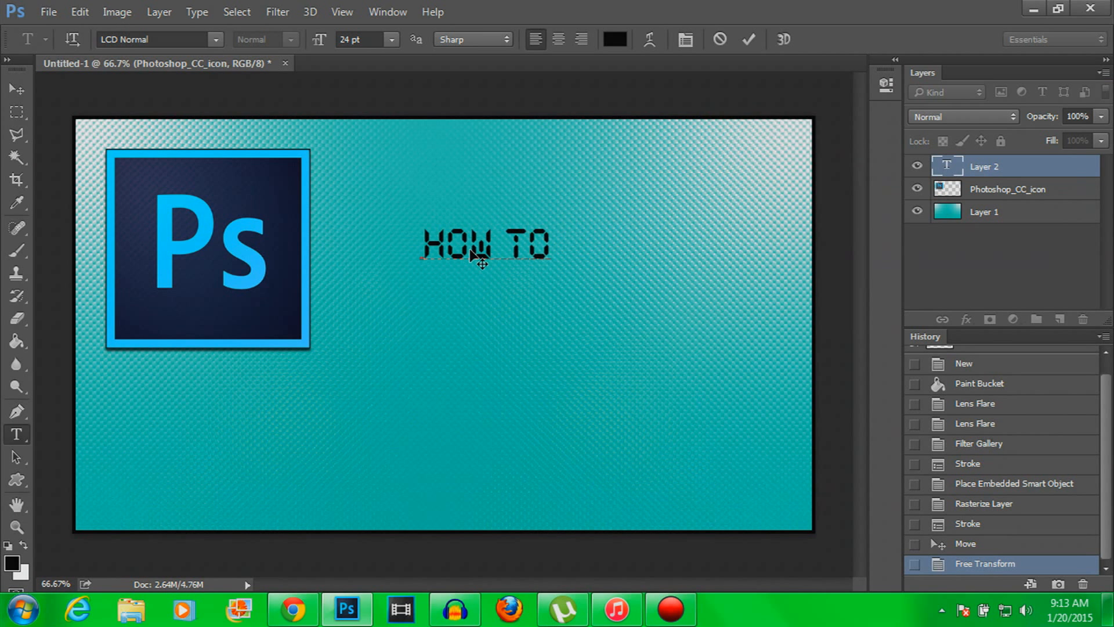
{"action": "type", "text": " MAKE YOUTUBE"}
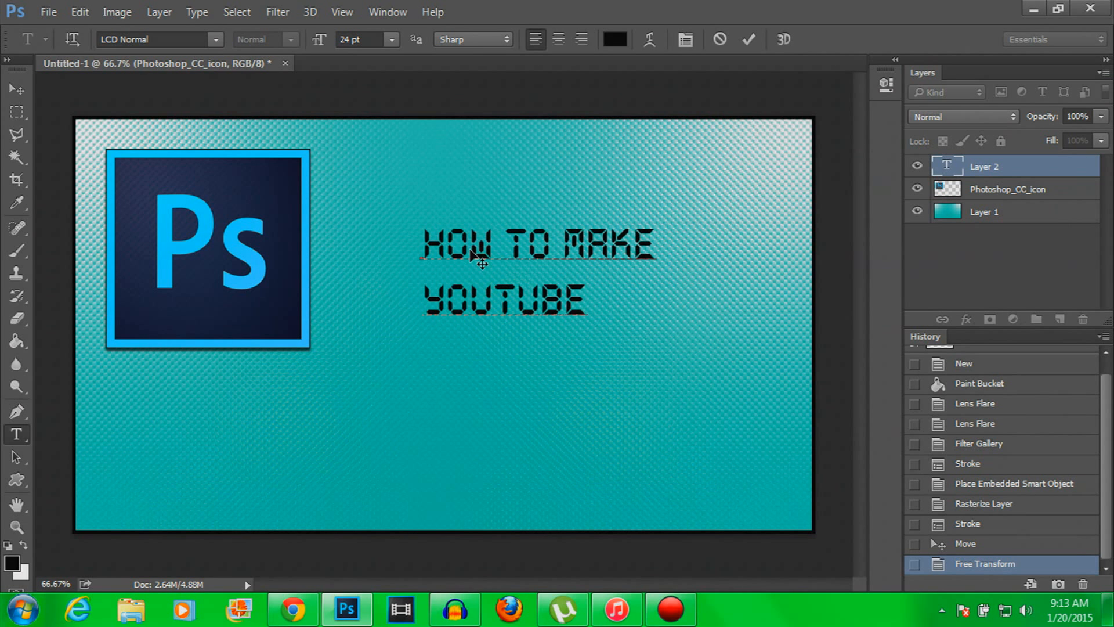
{"action": "type", "text": " THUMB"}
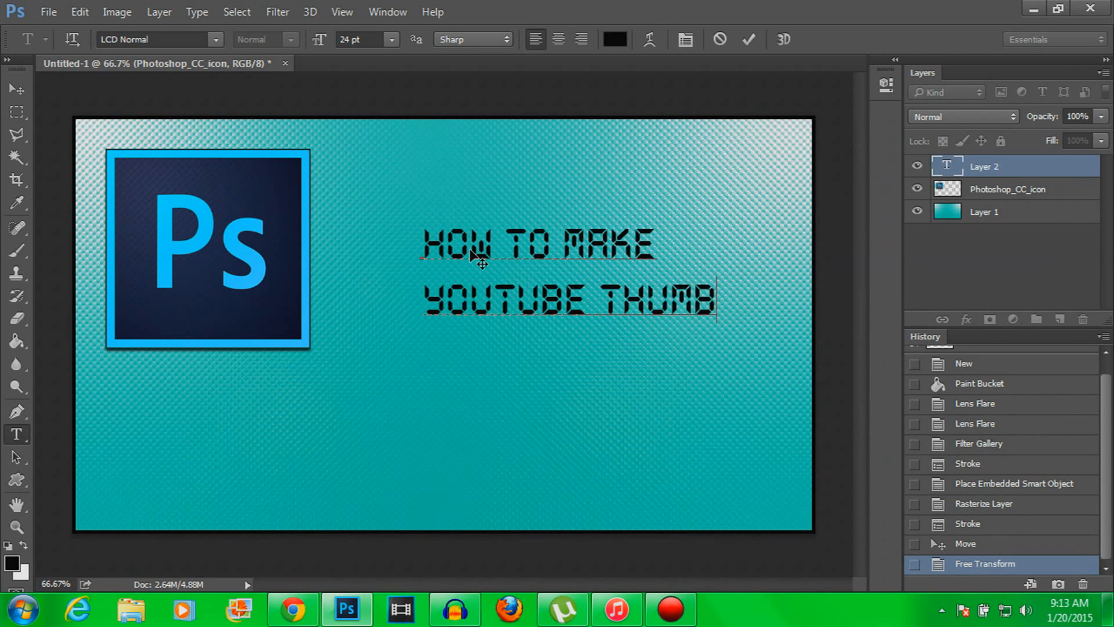
{"action": "type", "text": "NAILS"}
{"action": "left_click", "coordinate": [16, 89]}
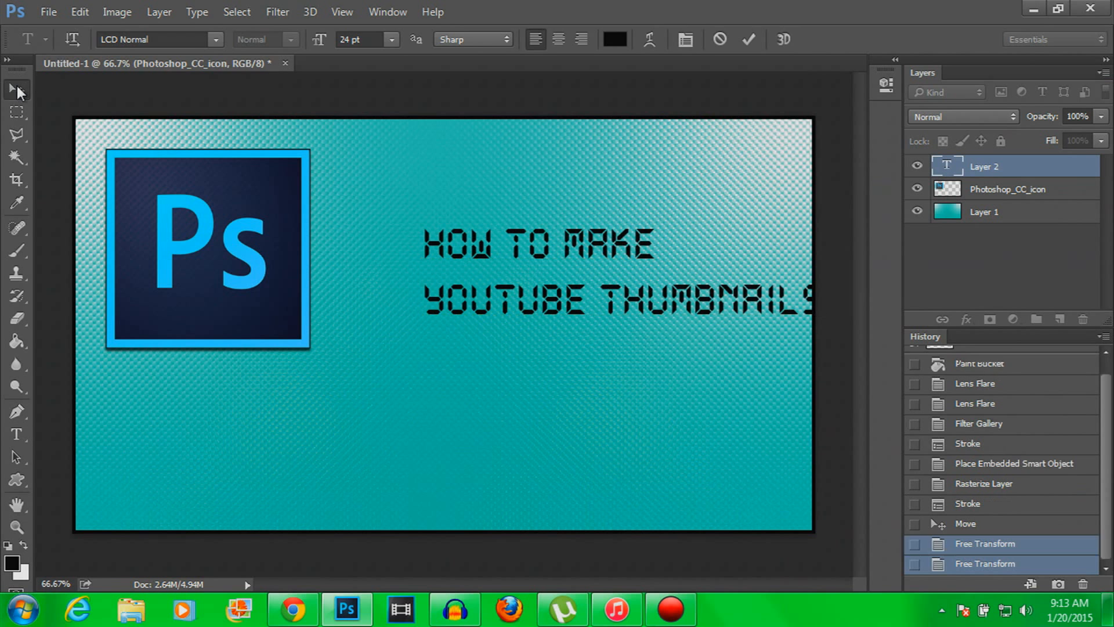
{"action": "left_click_drag", "start_coordinate": [513, 255], "coordinate": [444, 218]}
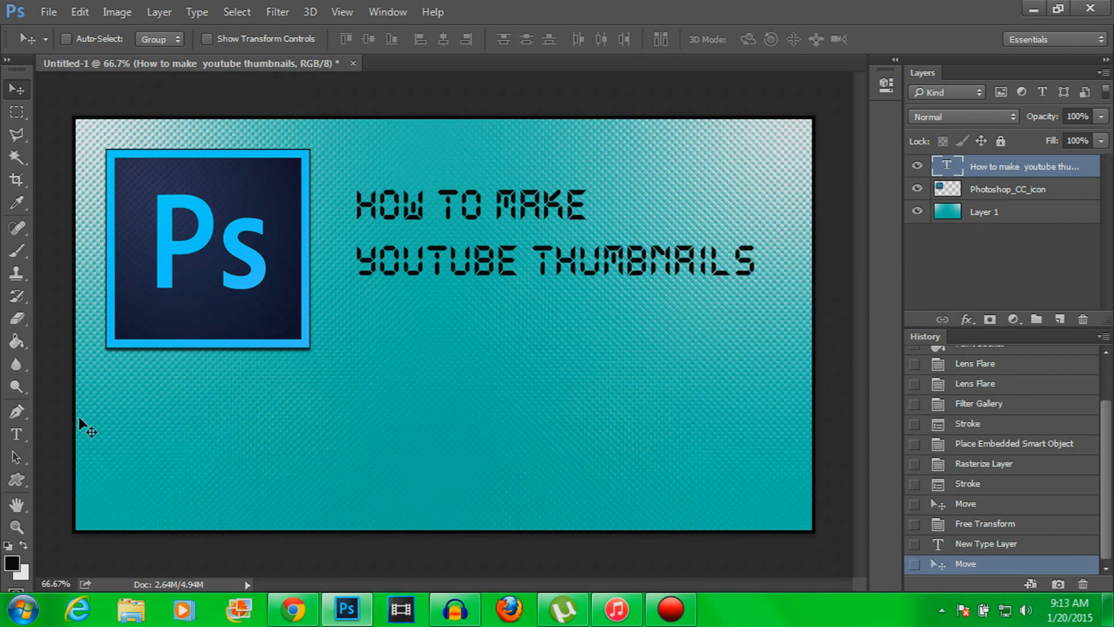
Step: Indent the title's first line with leading spaces to centre "HOW TO MAKE" above "YOUTUBE THUMBNAILS"
{"action": "left_click", "coordinate": [16, 434]}
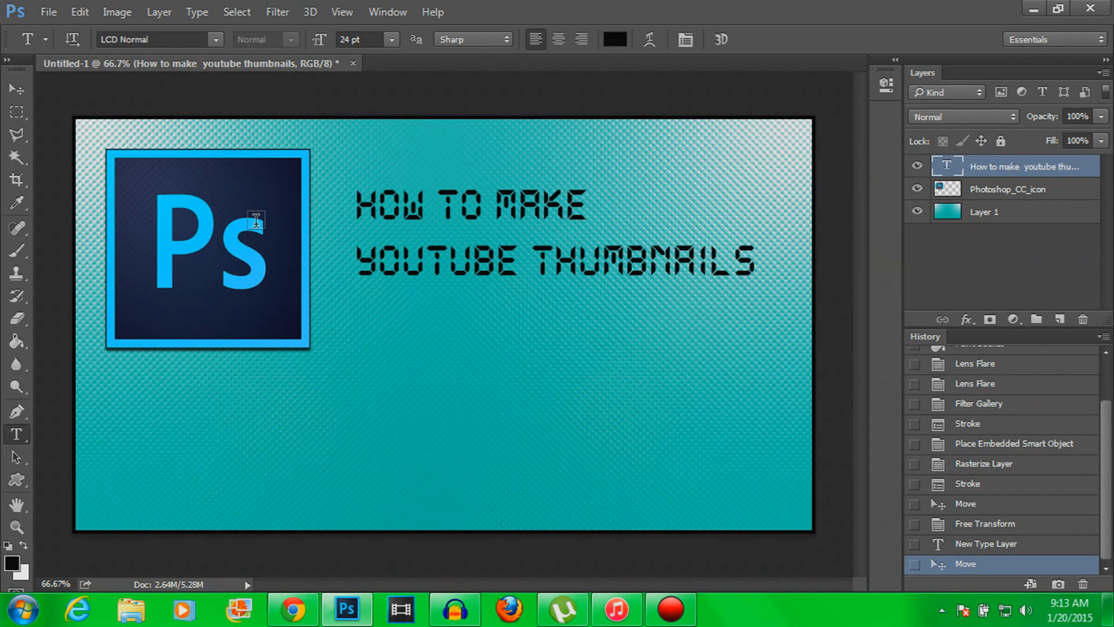
{"action": "left_click", "coordinate": [380, 207]}
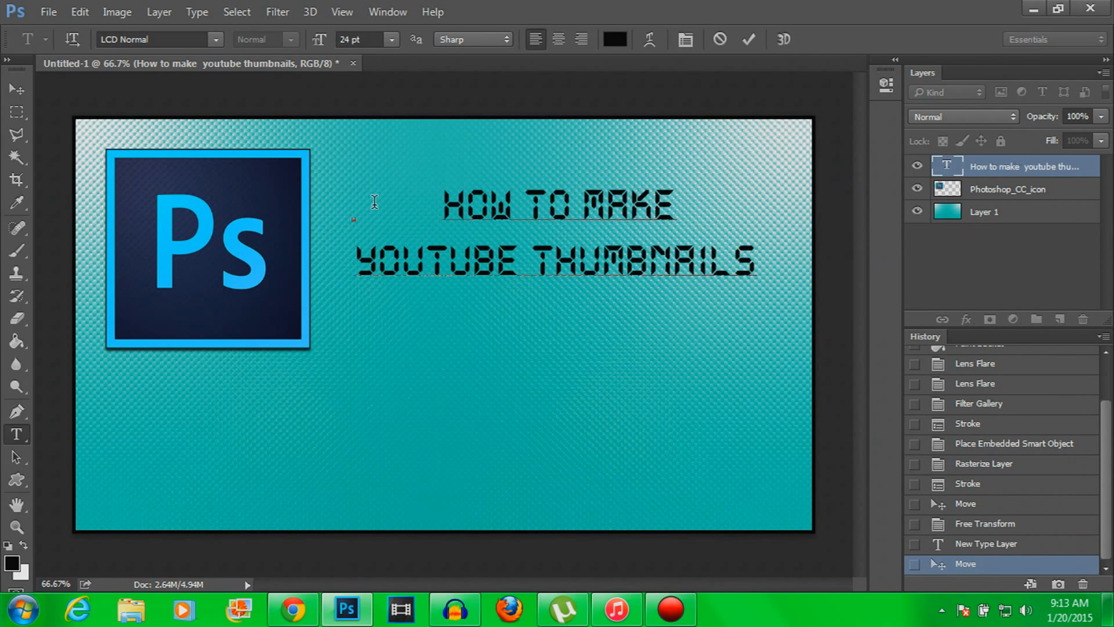
{"action": "left_click", "coordinate": [16, 89]}
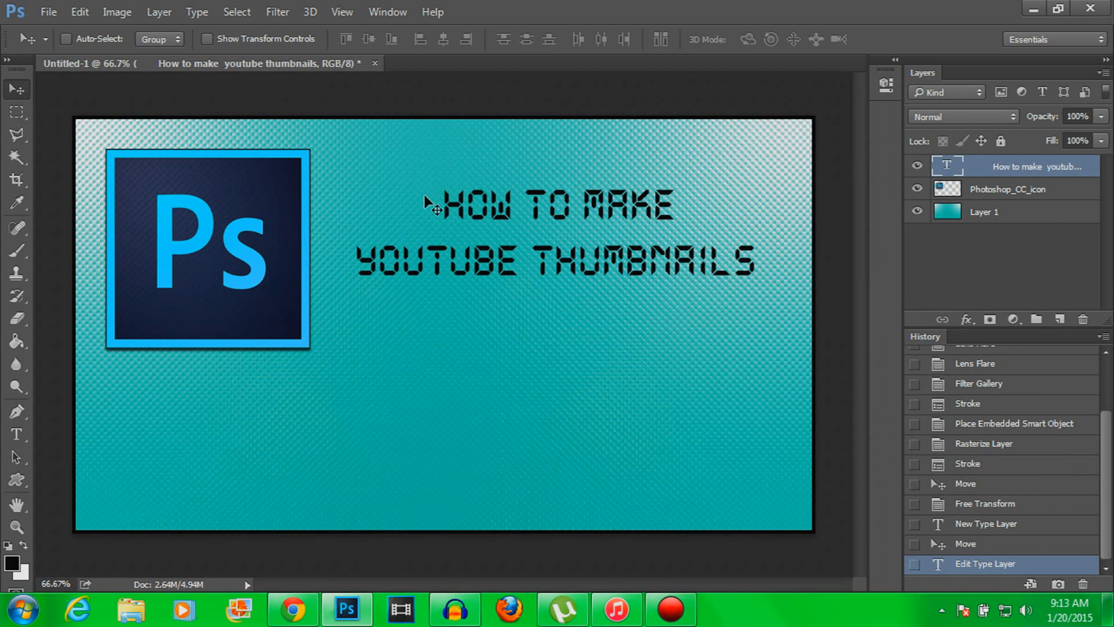
Step: Scale the title to about 129.77% with Free Transform and move it below the Photoshop icon
{"action": "key", "text": "ctrl+t"}
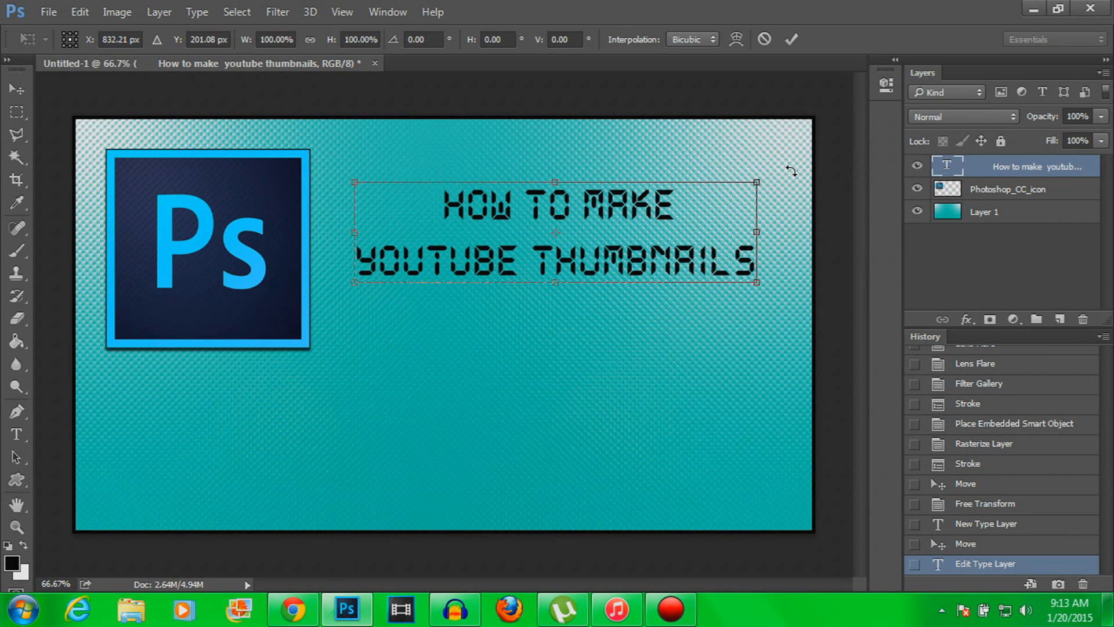
{"action": "left_click_drag", "start_coordinate": [647, 218], "coordinate": [643, 249]}
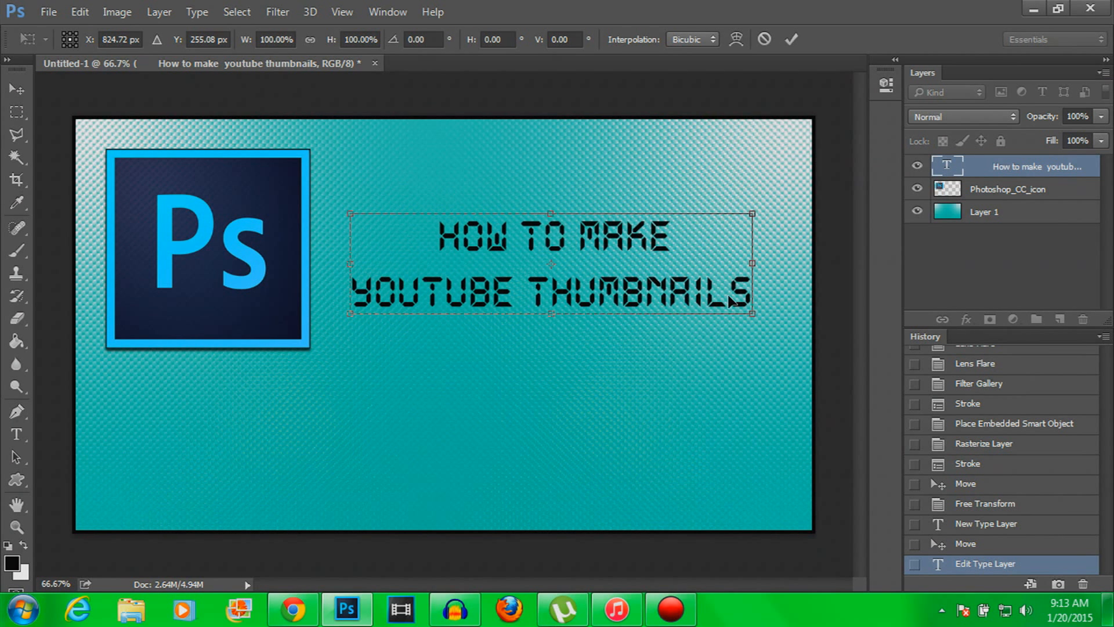
{"action": "left_click_drag", "start_coordinate": [752, 313], "coordinate": [572, 368]}
{"action": "key", "text": "ctrl+z"}
{"action": "left_click_drag", "start_coordinate": [751, 314], "coordinate": [864, 344]}
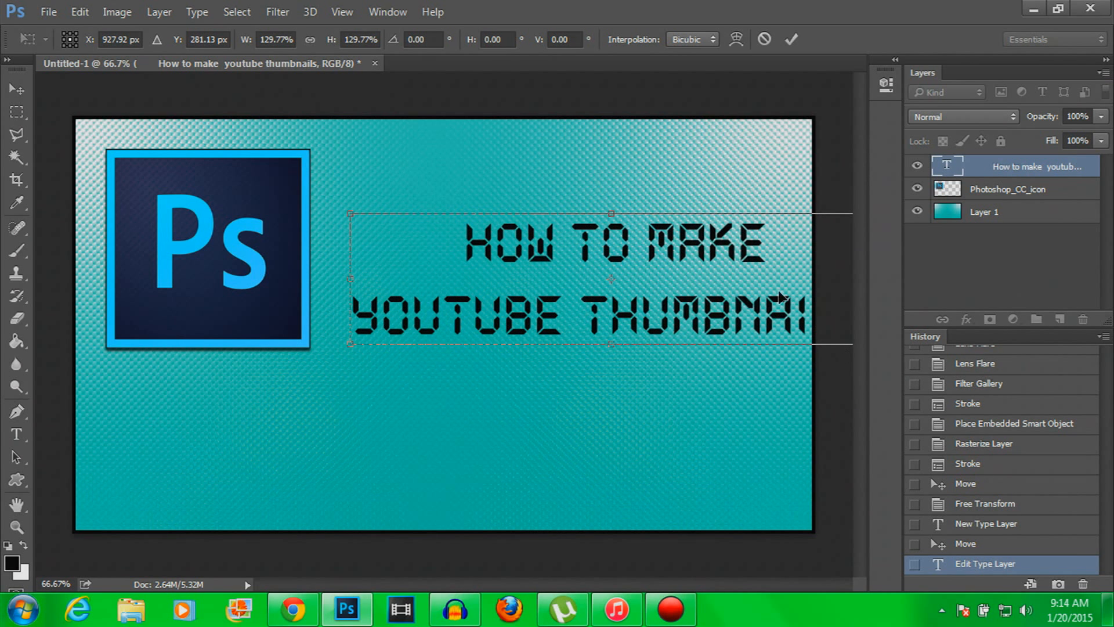
{"action": "left_click_drag", "start_coordinate": [626, 331], "coordinate": [448, 486]}
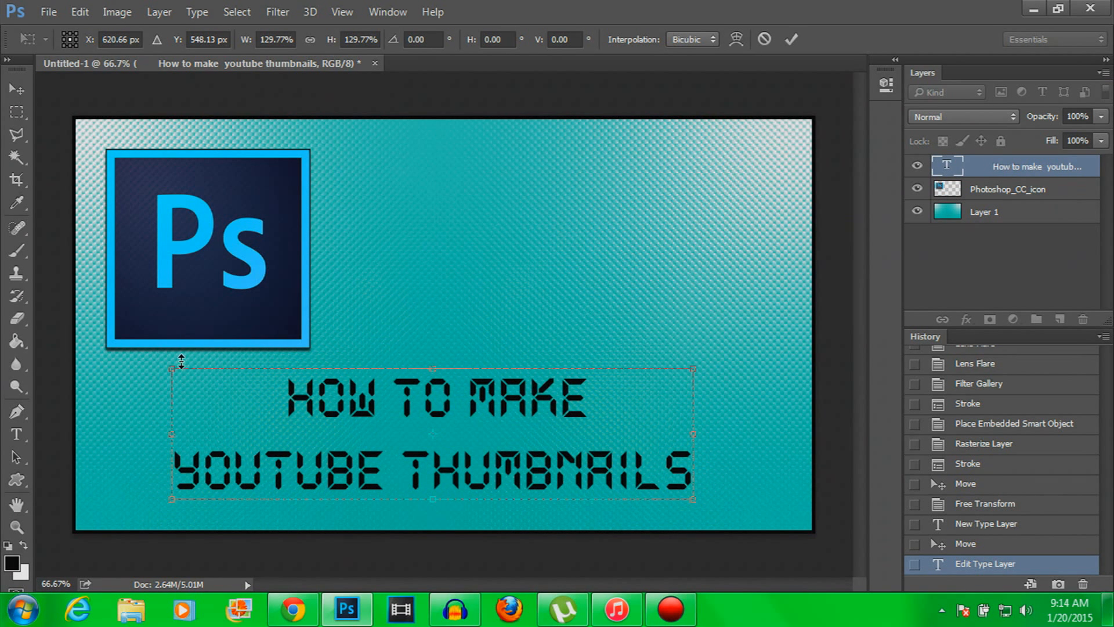
Step: Enlarge the title further to span most of the canvas width, place it centred below the icon and commit the transform
{"action": "left_click_drag", "start_coordinate": [375, 425], "coordinate": [343, 335]}
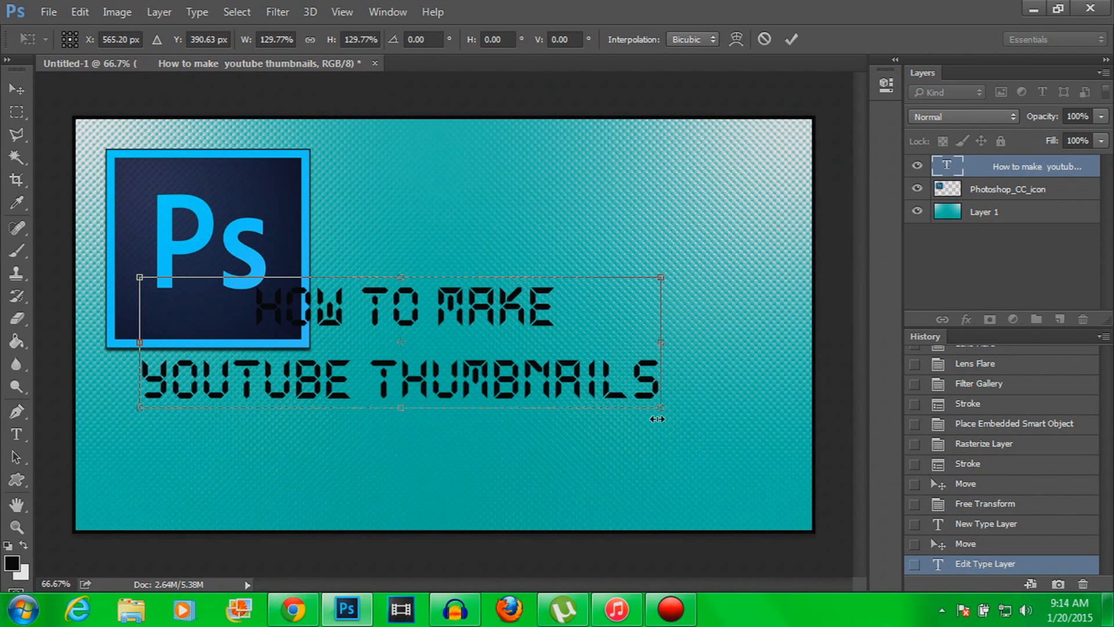
{"action": "left_click_drag", "start_coordinate": [659, 409], "coordinate": [728, 424]}
{"action": "left_click_drag", "start_coordinate": [606, 403], "coordinate": [606, 482]}
{"action": "key", "text": "Return"}
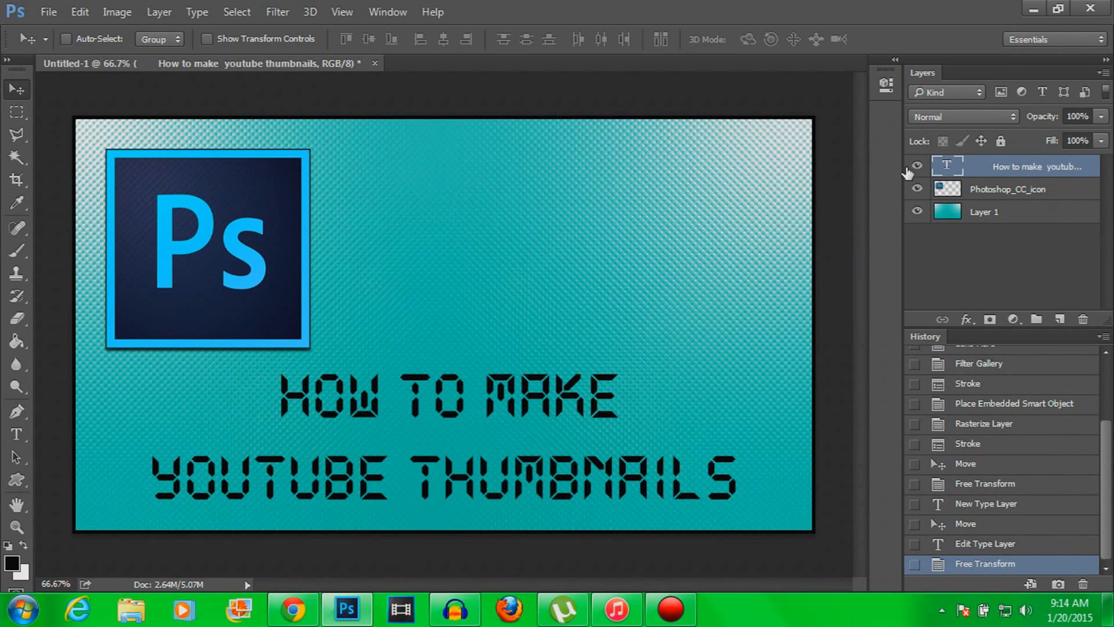
Step: Open the title layer's blending options and enable Bevel & Emboss with Contour
{"action": "right_click", "coordinate": [1028, 160]}
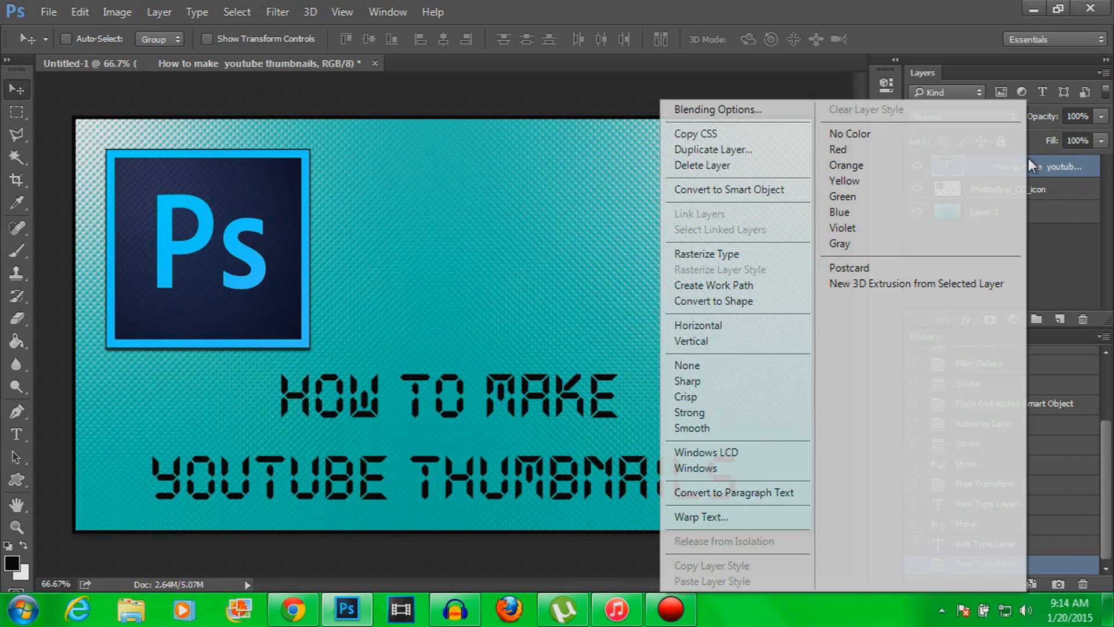
{"action": "left_click", "coordinate": [1066, 167]}
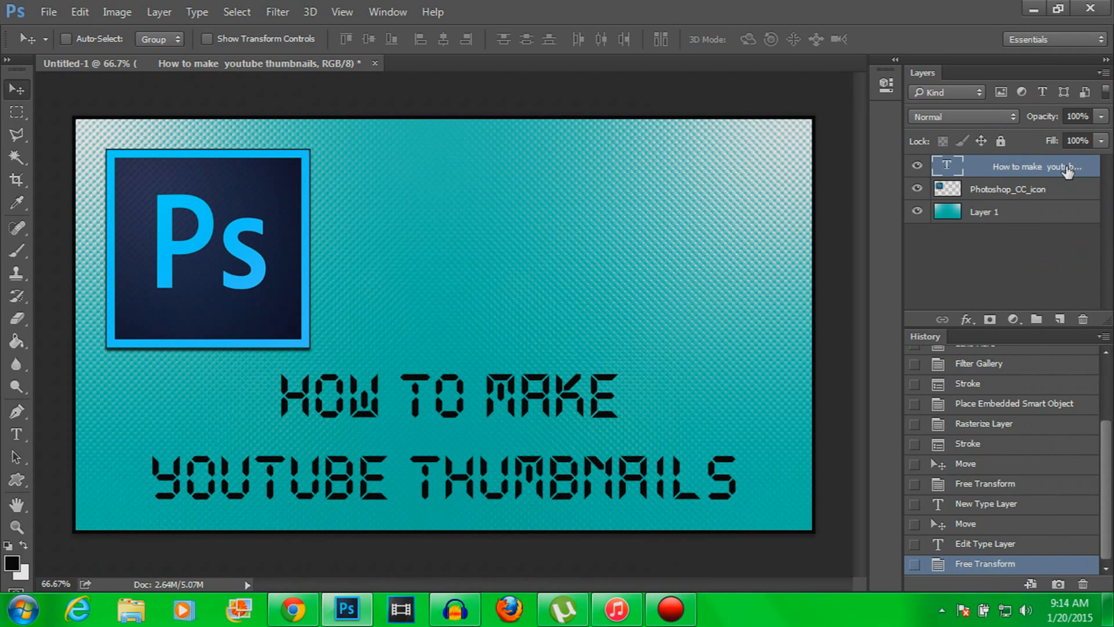
{"action": "right_click", "coordinate": [1066, 167]}
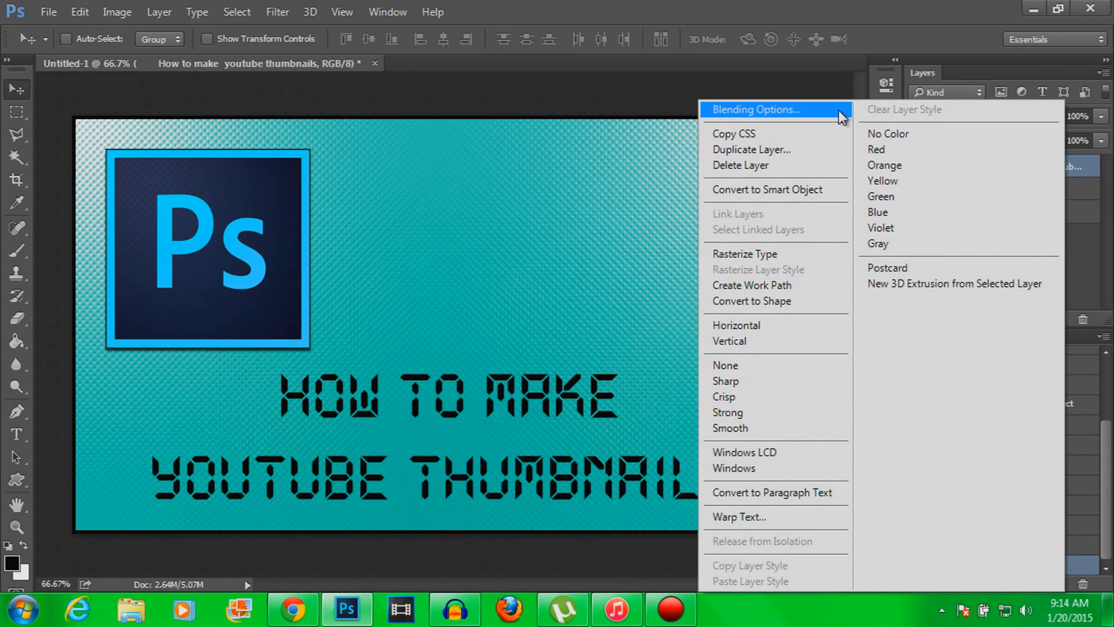
{"action": "left_click", "coordinate": [841, 113]}
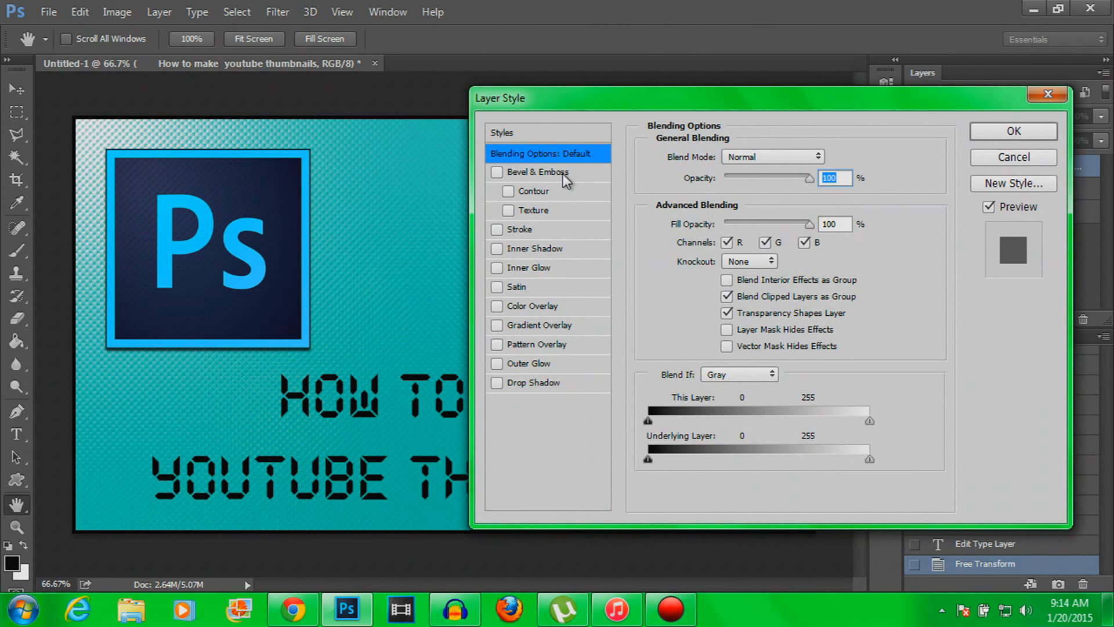
{"action": "left_click", "coordinate": [563, 173]}
{"action": "left_click", "coordinate": [548, 190]}
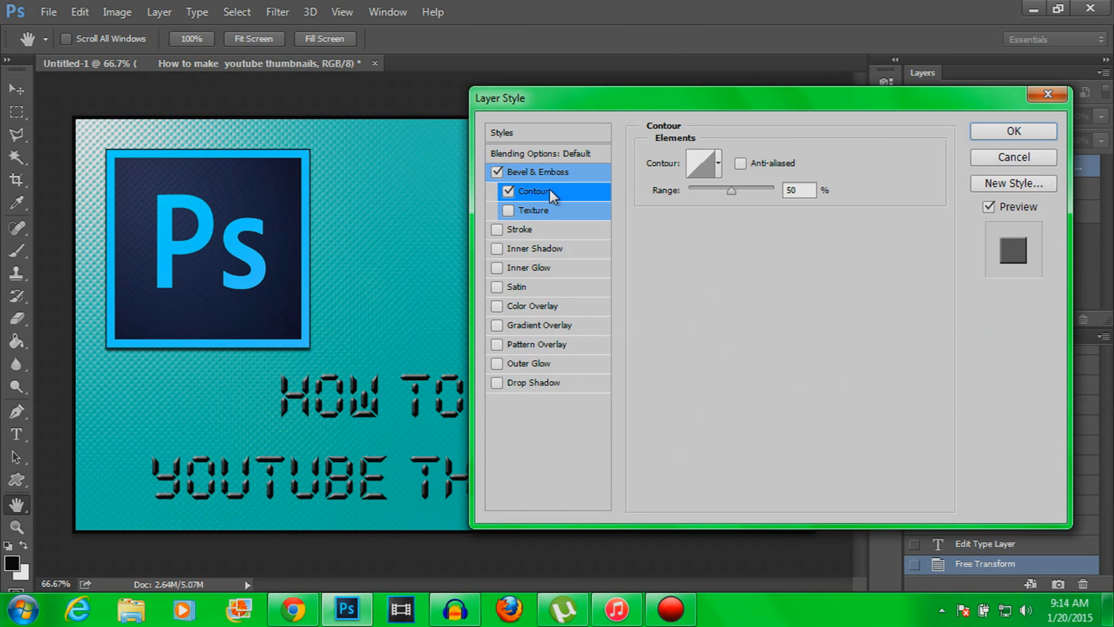
Step: Add a 3 px black outside Stroke to the title and switch it off and on to compare
{"action": "left_click", "coordinate": [522, 229]}
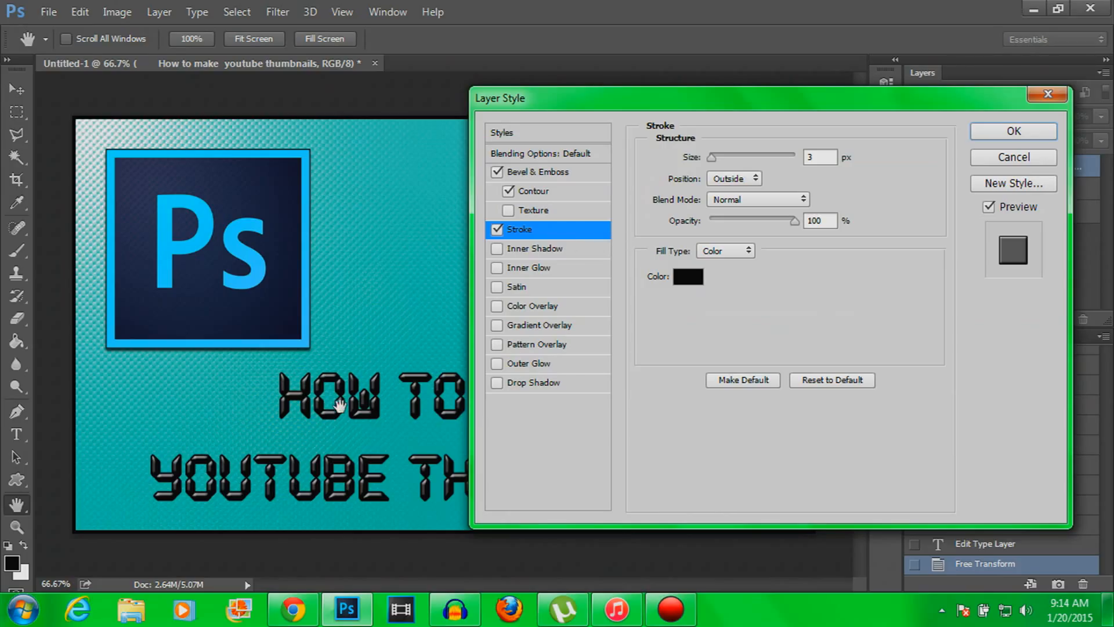
{"action": "left_click", "coordinate": [496, 231]}
{"action": "left_click", "coordinate": [496, 231]}
{"action": "left_click", "coordinate": [496, 231]}
{"action": "left_click", "coordinate": [495, 232]}
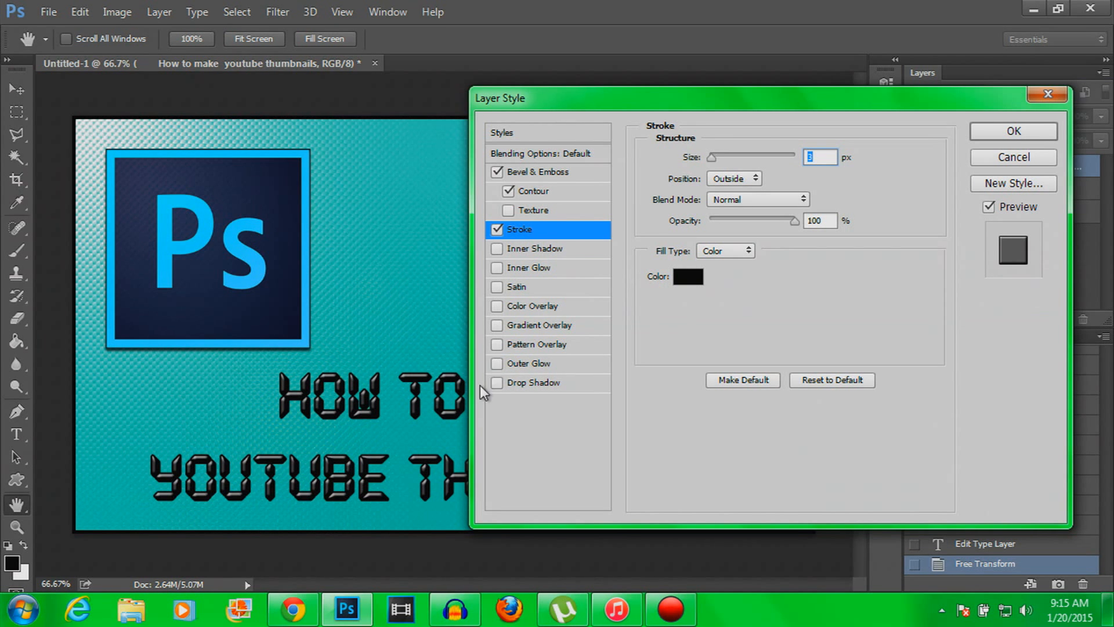
Step: Enable Outer Glow on the title with Normal blend mode and 100% opacity
{"action": "left_click", "coordinate": [522, 367]}
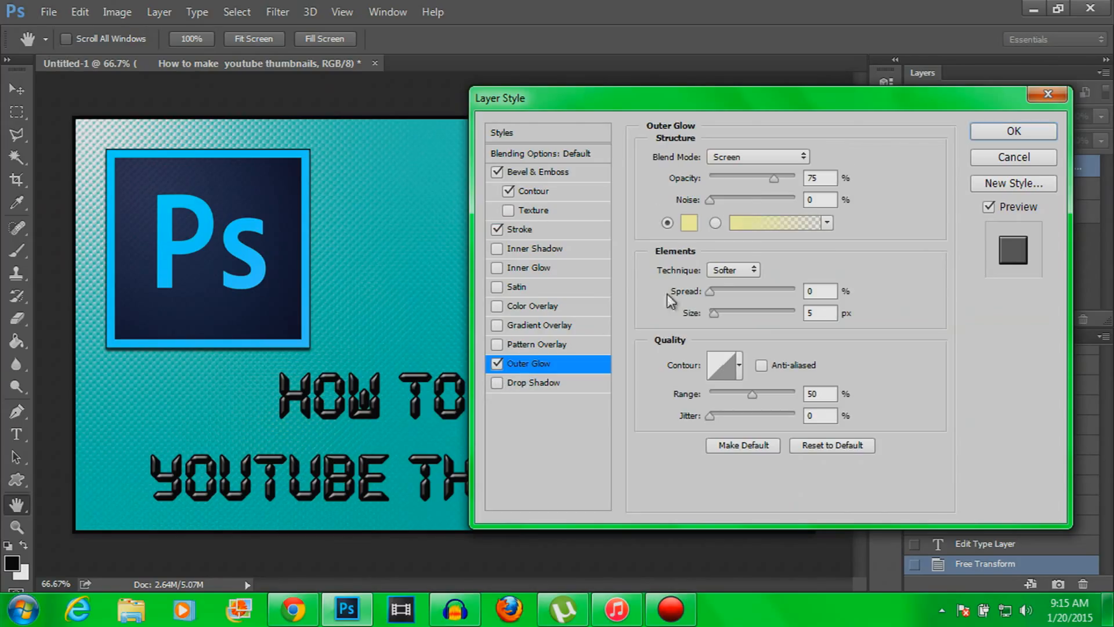
{"action": "left_click", "coordinate": [808, 157]}
{"action": "left_click", "coordinate": [755, 170]}
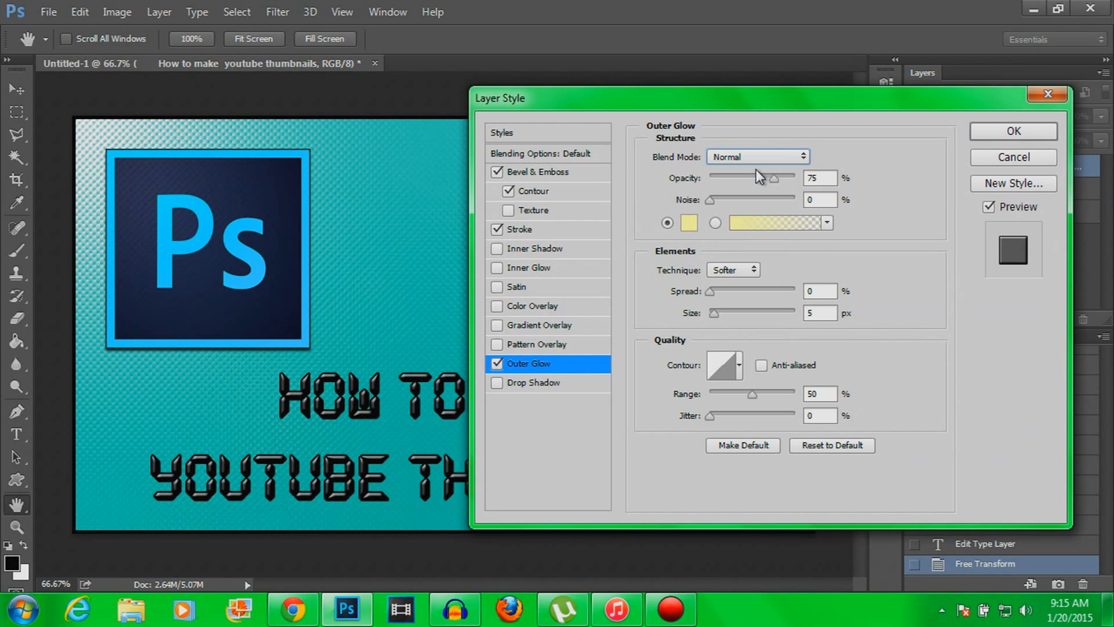
{"action": "left_click_drag", "start_coordinate": [773, 178], "coordinate": [796, 178]}
Step: Sample the icon border's light blue as the glow colour and set the glow's spread to 45% and size to 24 px
{"action": "left_click", "coordinate": [689, 223]}
{"action": "mouse_move", "coordinate": [520, 285]}
{"action": "left_mouse_down"}
{"action": "mouse_move", "coordinate": [516, 272]}
{"action": "mouse_move", "coordinate": [317, 204]}
{"action": "left_mouse_up"}
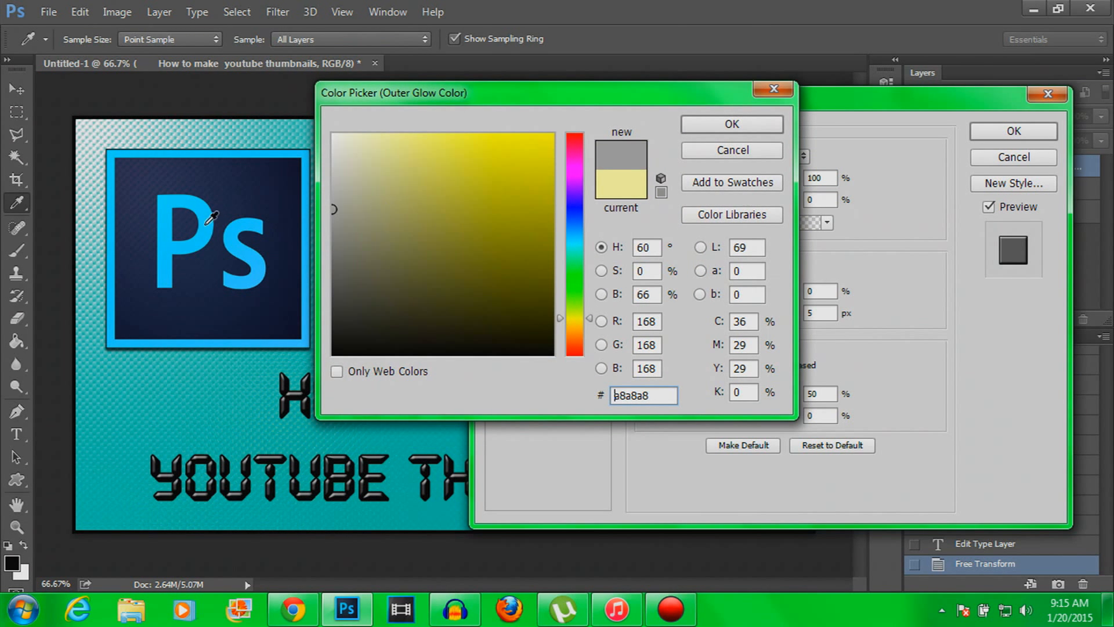
{"action": "left_click", "coordinate": [277, 151]}
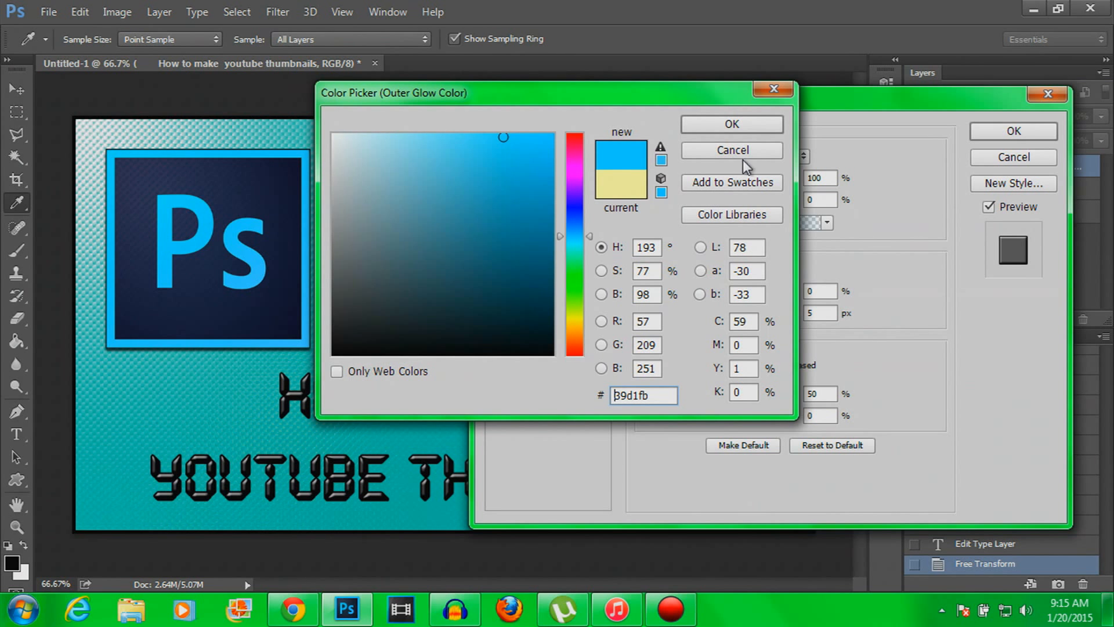
{"action": "left_click", "coordinate": [754, 126]}
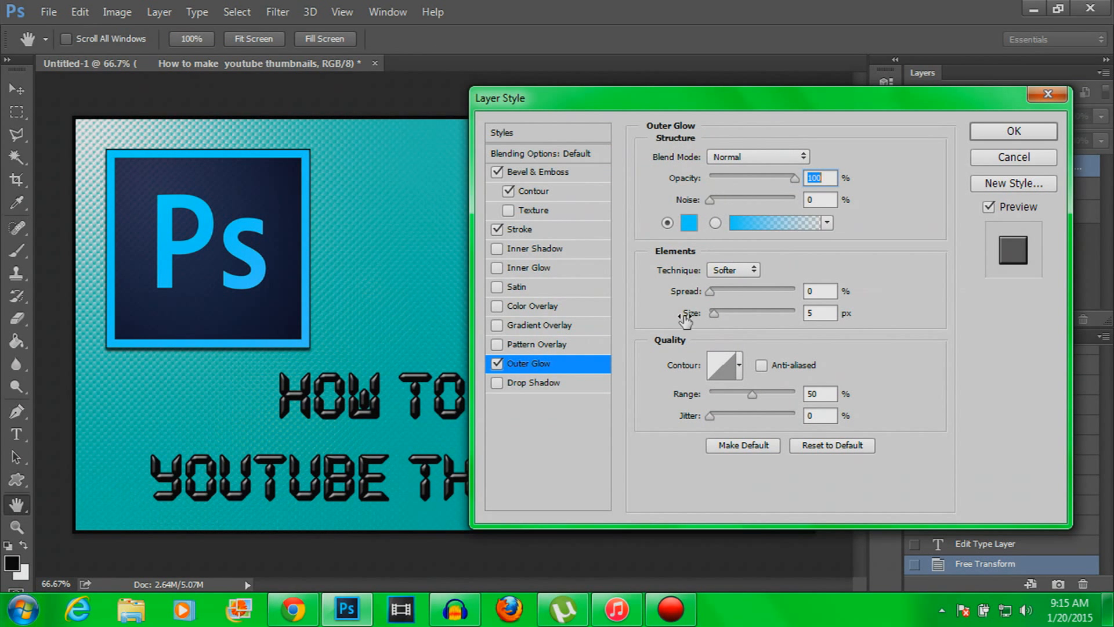
{"action": "mouse_move", "coordinate": [713, 312]}
{"action": "left_mouse_down"}
{"action": "mouse_move", "coordinate": [795, 292]}
{"action": "mouse_move", "coordinate": [747, 295]}
{"action": "mouse_move", "coordinate": [715, 312]}
{"action": "mouse_move", "coordinate": [724, 312]}
{"action": "left_mouse_up"}
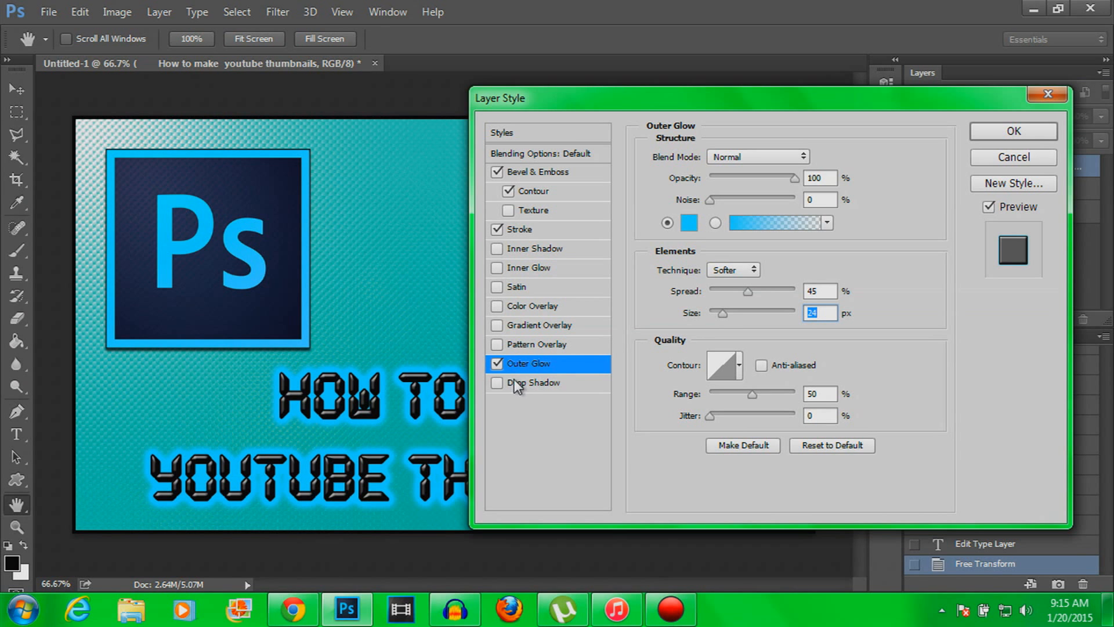
Step: Turn off the title's Outer Glow, Stroke, Bevel & Emboss and Contour effects and apply the layer style
{"action": "left_click", "coordinate": [496, 363]}
{"action": "left_click", "coordinate": [497, 230]}
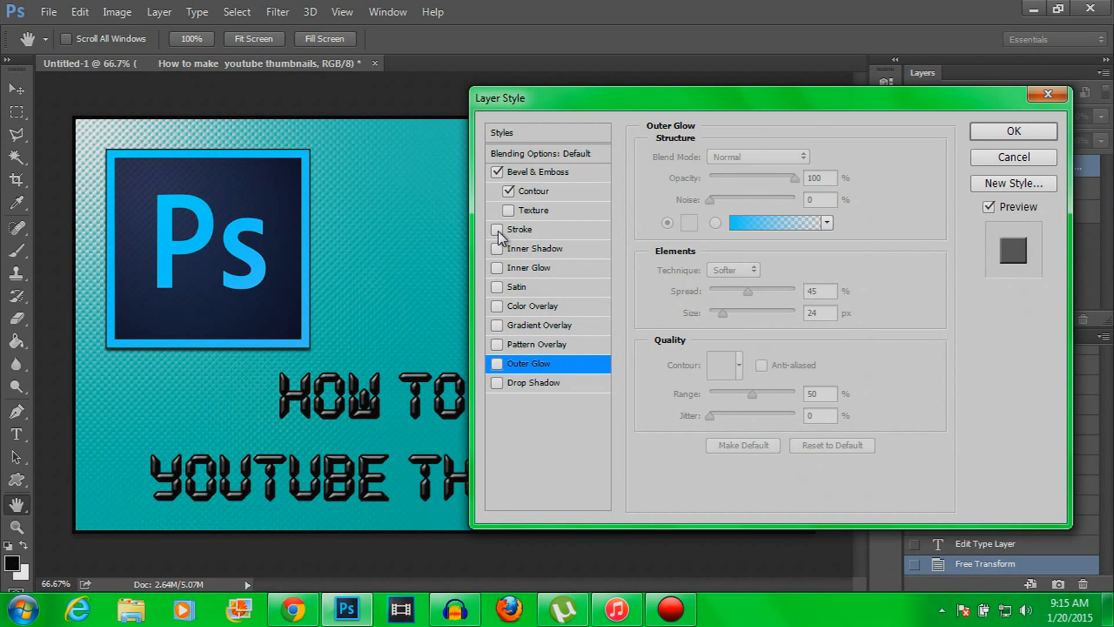
{"action": "left_click", "coordinate": [497, 171]}
{"action": "left_click", "coordinate": [509, 191]}
{"action": "left_click", "coordinate": [509, 188]}
{"action": "left_click", "coordinate": [509, 187]}
{"action": "left_click", "coordinate": [497, 174]}
{"action": "left_click", "coordinate": [1014, 129]}
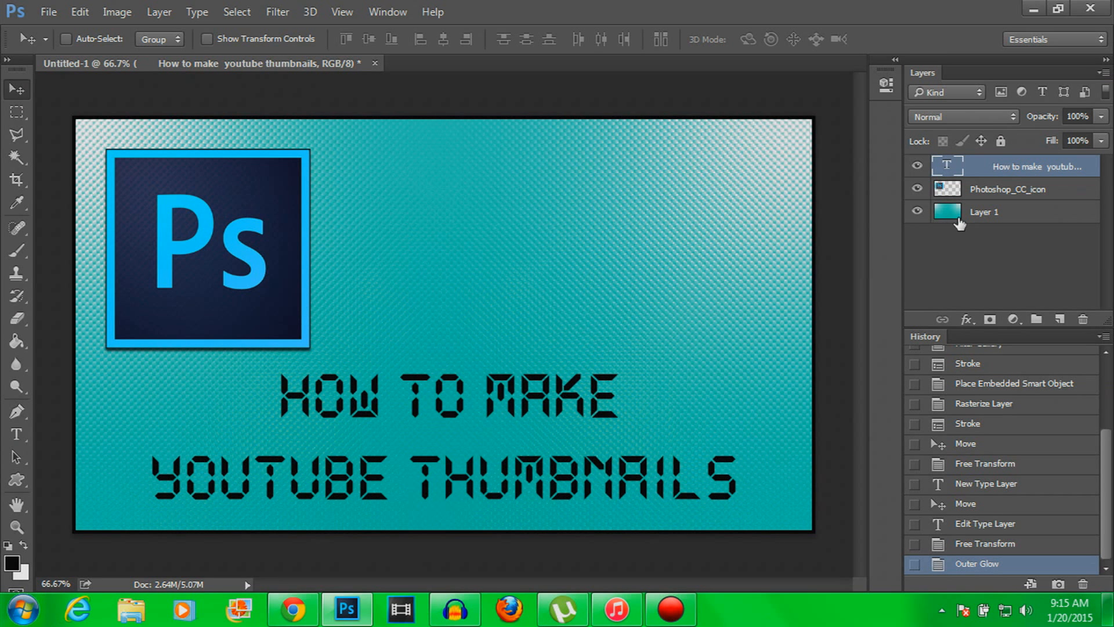
Step: Move the Photoshop_CC_icon layer horizontally to X 641 px with Free Transform, centring it above the title
{"action": "left_click", "coordinate": [970, 191]}
{"action": "key", "text": "ctrl+t"}
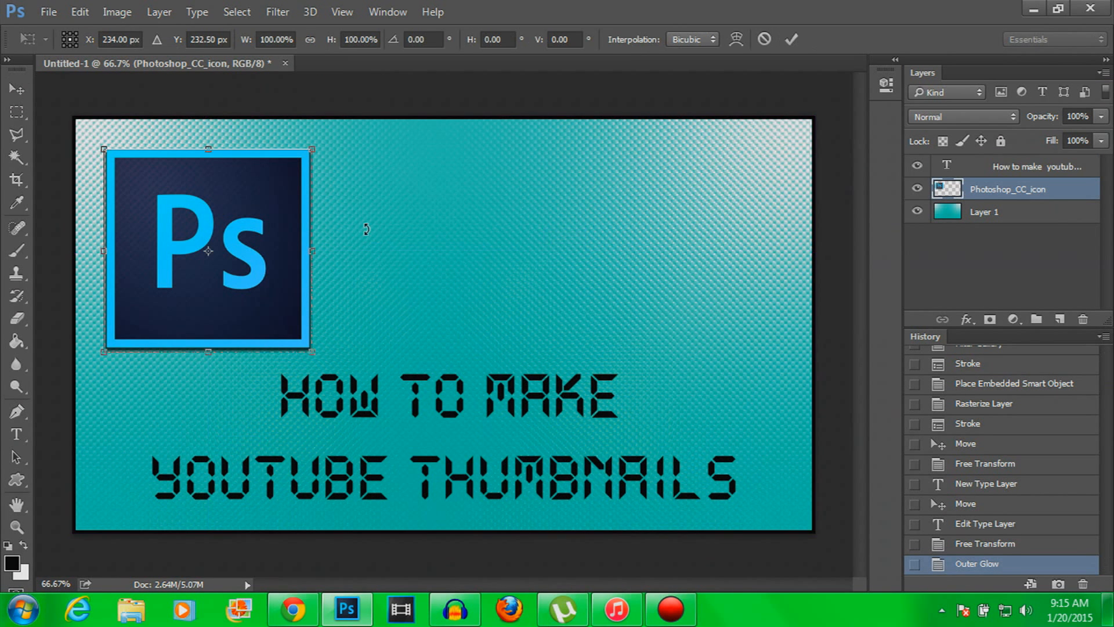
{"action": "key", "text": "Right"}
{"action": "key", "text": "Right"}
{"action": "key", "text": "Right"}
{"action": "key", "text": "Right"}
{"action": "key", "text": "Right"}
{"action": "key", "text": "Right"}
{"action": "key", "text": "Right"}
{"action": "key", "text": "Right"}
{"action": "key", "text": "Right"}
{"action": "key", "text": "Right"}
{"action": "key", "text": "Right"}
{"action": "key", "text": "Right"}
{"action": "key", "text": "Right"}
{"action": "key", "text": "Right"}
{"action": "key", "text": "Right"}
{"action": "key", "text": "Right"}
{"action": "key", "text": "Right"}
{"action": "key", "text": "Right"}
{"action": "key", "text": "Right"}
{"action": "key", "text": "Right"}
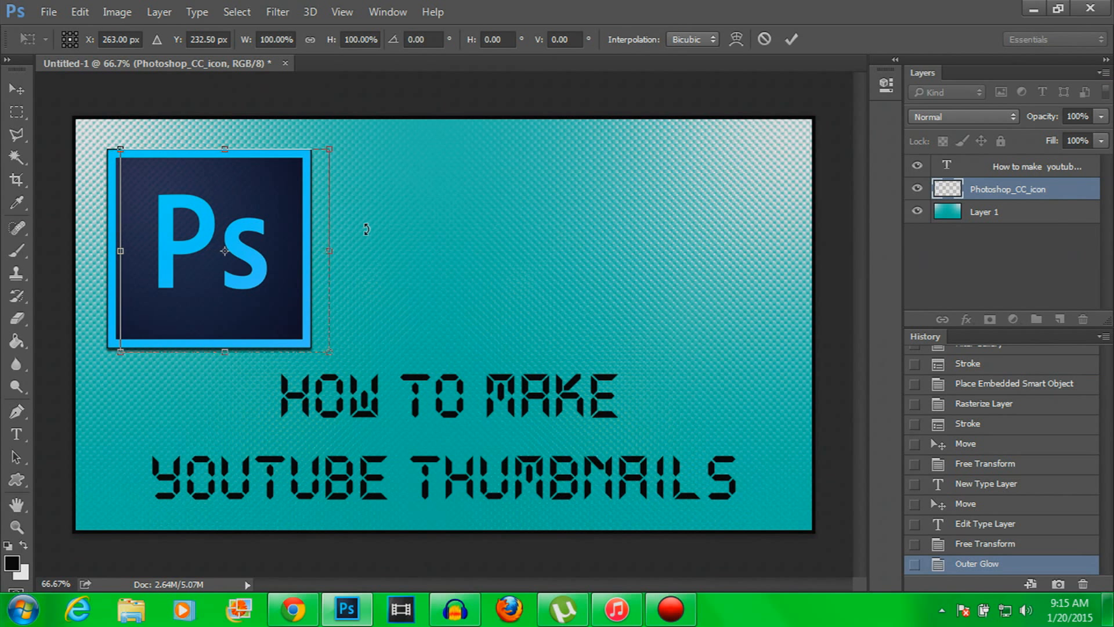
{"action": "key", "text": "Right"}
{"action": "key", "text": "Right"}
{"action": "key", "text": "Right"}
{"action": "key", "text": "Right"}
{"action": "key", "text": "Right"}
{"action": "key", "text": "Right"}
{"action": "key", "text": "Right"}
{"action": "key", "text": "Right"}
{"action": "key", "text": "Right"}
{"action": "key", "text": "Right"}
{"action": "key", "text": "Right"}
{"action": "key", "text": "Right"}
{"action": "key", "text": "Right"}
{"action": "key", "text": "Right"}
{"action": "key", "text": "Right"}
{"action": "key", "text": "Right"}
{"action": "key", "text": "Right"}
{"action": "key", "text": "Right"}
{"action": "key", "text": "Right"}
{"action": "key", "text": "Right"}
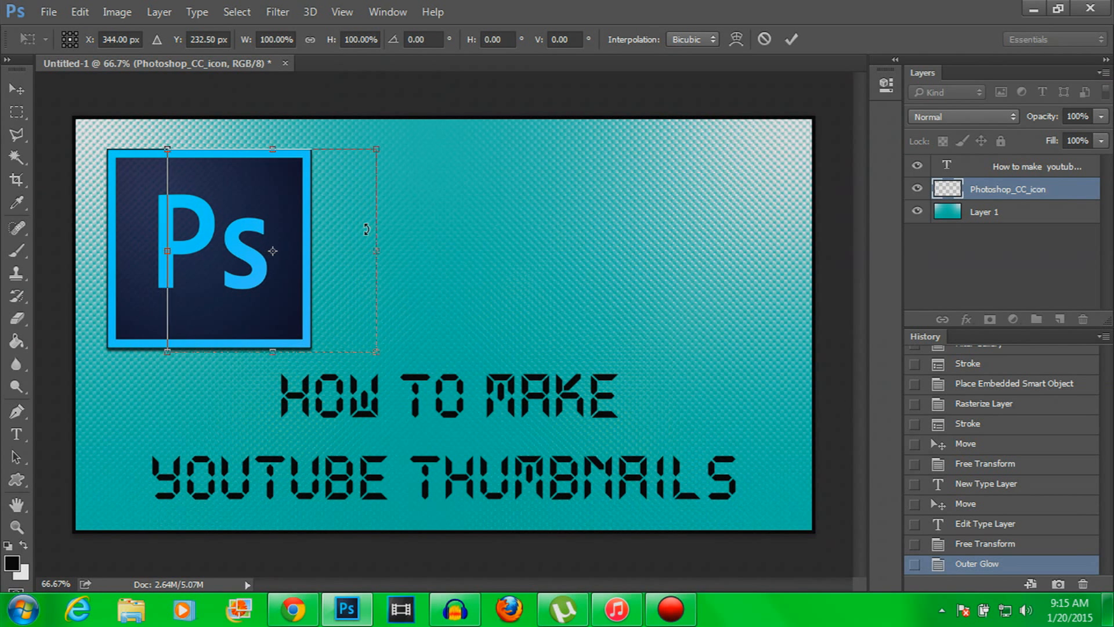
{"action": "key", "text": "Right"}
{"action": "key", "text": "Right"}
{"action": "key", "text": "Right"}
{"action": "key", "text": "Right"}
{"action": "key", "text": "Right"}
{"action": "key", "text": "Right"}
{"action": "key", "text": "Right"}
{"action": "key", "text": "Right"}
{"action": "key", "text": "Right"}
{"action": "key", "text": "Right"}
{"action": "key", "text": "Right"}
{"action": "key", "text": "Right"}
{"action": "key", "text": "Right"}
{"action": "key", "text": "Right"}
{"action": "key", "text": "Right"}
{"action": "key", "text": "Right"}
{"action": "key", "text": "Right"}
{"action": "key", "text": "Right"}
{"action": "key", "text": "Right"}
{"action": "key", "text": "Right"}
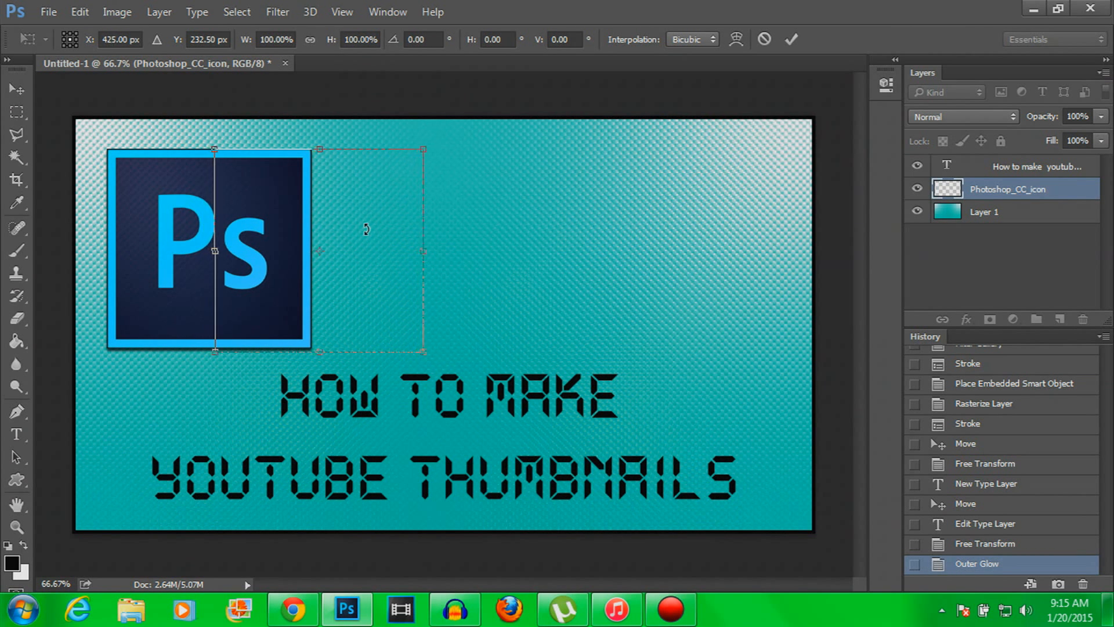
{"action": "key", "text": "Right"}
{"action": "key", "text": "Right"}
{"action": "key", "text": "Right"}
{"action": "key", "text": "Right"}
{"action": "key", "text": "Right"}
{"action": "key", "text": "Right"}
{"action": "key", "text": "Right"}
{"action": "key", "text": "Right"}
{"action": "key", "text": "Right"}
{"action": "key", "text": "Right"}
{"action": "key", "text": "Right"}
{"action": "key", "text": "Right"}
{"action": "key", "text": "Right"}
{"action": "key", "text": "Right"}
{"action": "key", "text": "Right"}
{"action": "key", "text": "Right"}
{"action": "key", "text": "Right"}
{"action": "key", "text": "Right"}
{"action": "key", "text": "Right"}
{"action": "key", "text": "Right"}
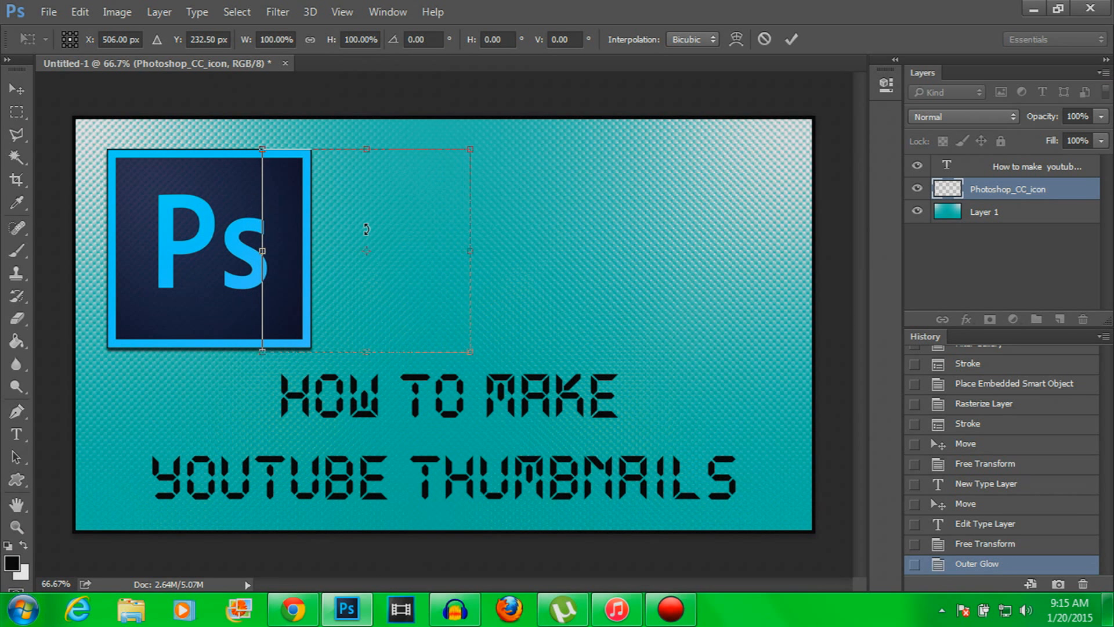
{"action": "key", "text": "Right"}
{"action": "key", "text": "Right"}
{"action": "key", "text": "Right"}
{"action": "key", "text": "Right"}
{"action": "key", "text": "Right"}
{"action": "key", "text": "Right"}
{"action": "key", "text": "Right"}
{"action": "key", "text": "Right"}
{"action": "key", "text": "Right"}
{"action": "key", "text": "Right"}
{"action": "key", "text": "Right"}
{"action": "key", "text": "Right"}
{"action": "key", "text": "Right"}
{"action": "key", "text": "Right"}
{"action": "key", "text": "Right"}
{"action": "key", "text": "Right"}
{"action": "key", "text": "Right"}
{"action": "key", "text": "Right"}
{"action": "key", "text": "Right"}
{"action": "key", "text": "Right"}
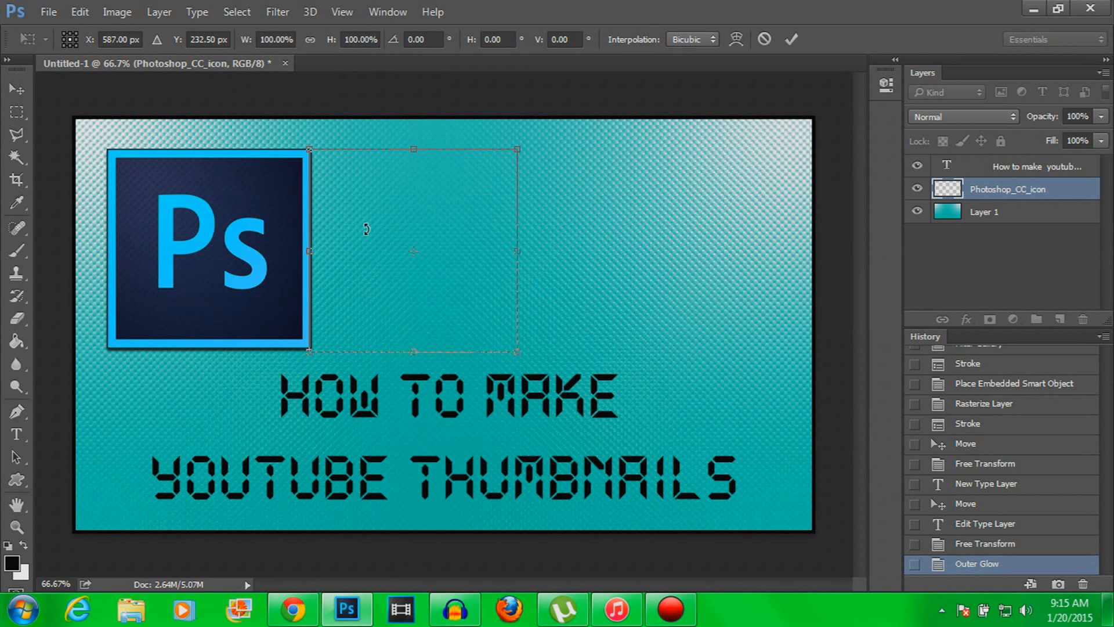
{"action": "key", "text": "Right"}
{"action": "key", "text": "Right"}
{"action": "key", "text": "Right"}
{"action": "key", "text": "Right"}
{"action": "key", "text": "Right"}
{"action": "key", "text": "Right"}
{"action": "key", "text": "Right"}
{"action": "key", "text": "Right"}
{"action": "key", "text": "Right"}
{"action": "key", "text": "Right"}
{"action": "key", "text": "Right"}
{"action": "key", "text": "Right"}
{"action": "key", "text": "Right"}
{"action": "key", "text": "Right"}
{"action": "key", "text": "Right"}
{"action": "key", "text": "Right"}
{"action": "key", "text": "Right"}
{"action": "key", "text": "Right"}
{"action": "key", "text": "Right"}
{"action": "key", "text": "Right"}
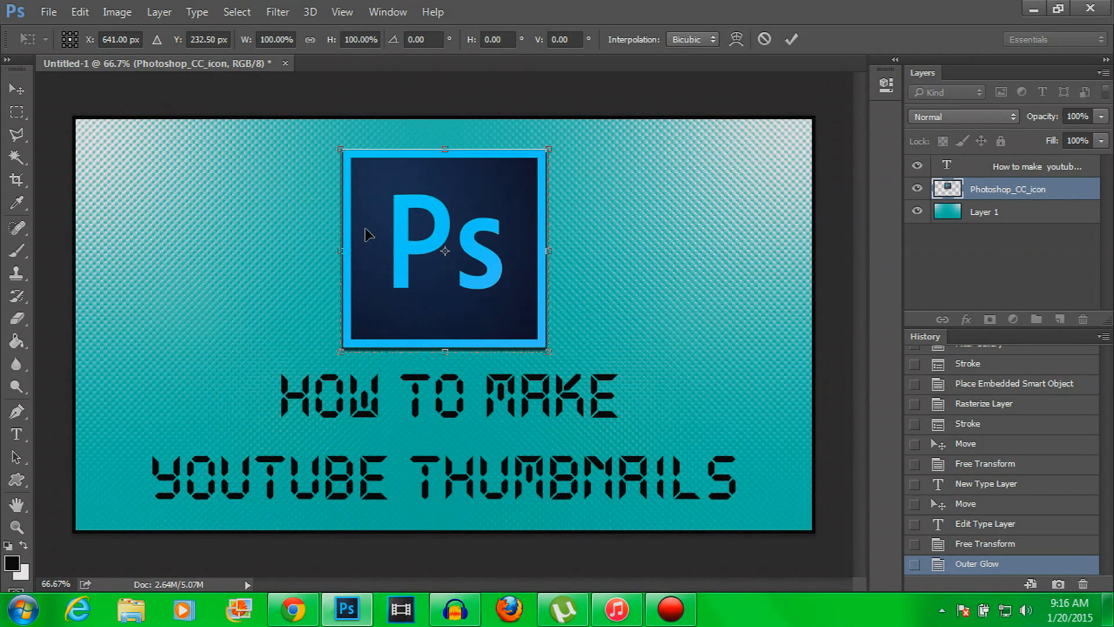
{"action": "key", "text": "Return"}
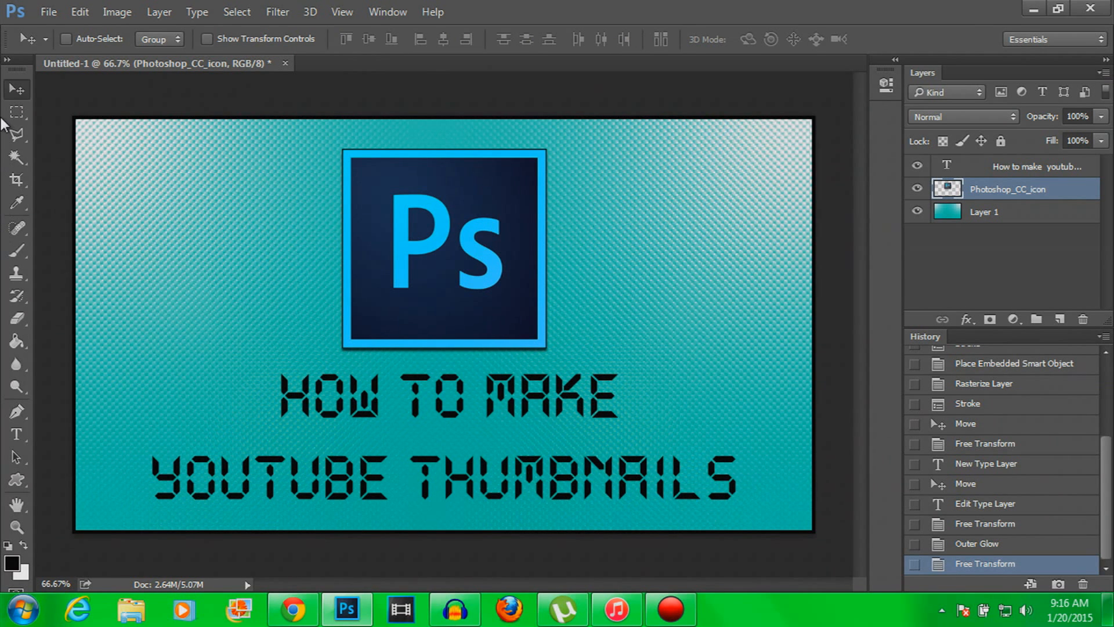
Step: Start saving the document under a new name and browse to the My Documents folder
{"action": "left_click", "coordinate": [37, 17]}
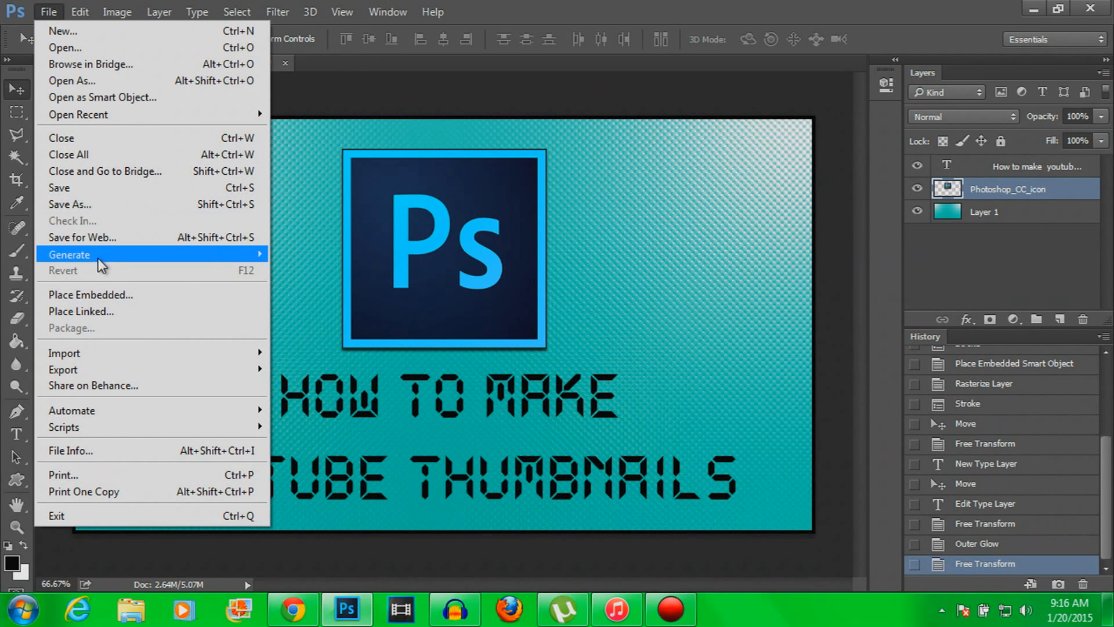
{"action": "left_click", "coordinate": [116, 203]}
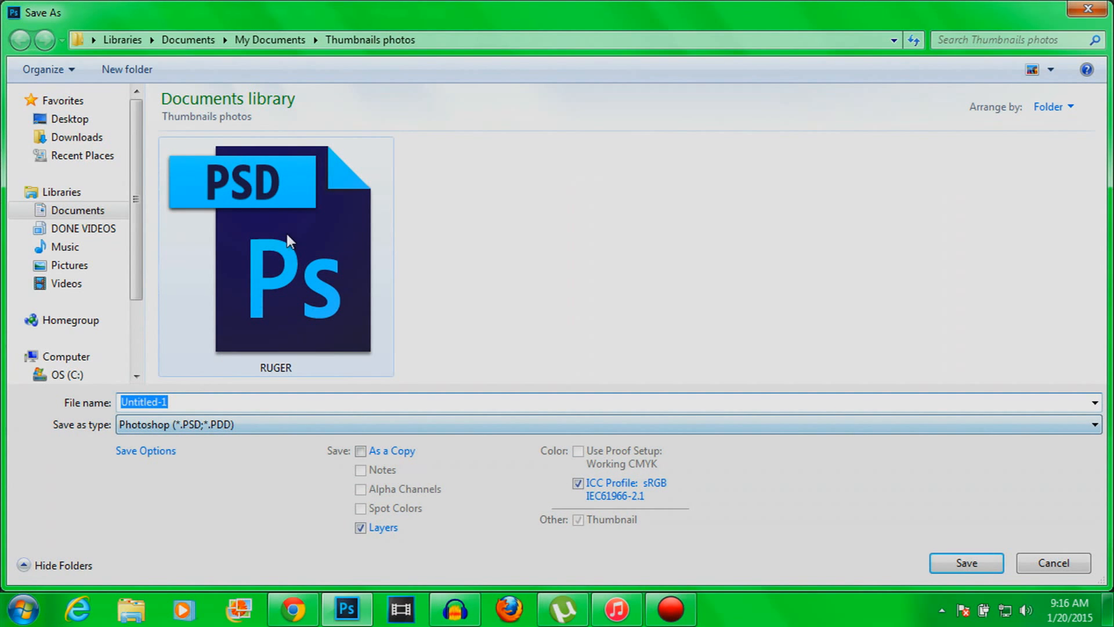
{"action": "left_click", "coordinate": [265, 39]}
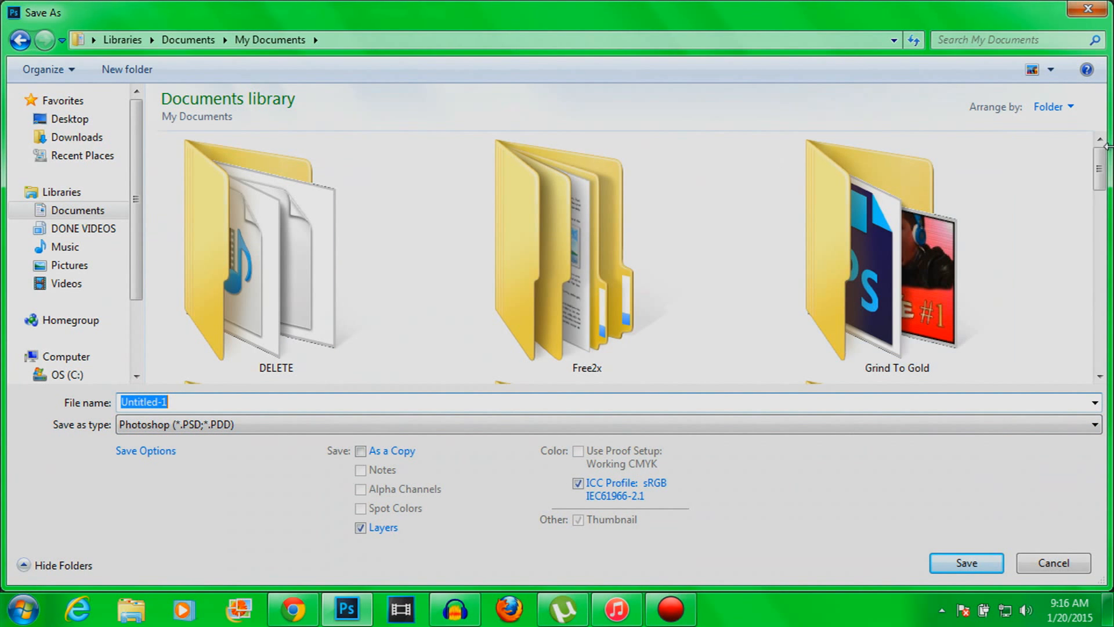
{"action": "scroll", "coordinate": [1083, 224], "scroll_direction": "down", "scroll_amount": 3}
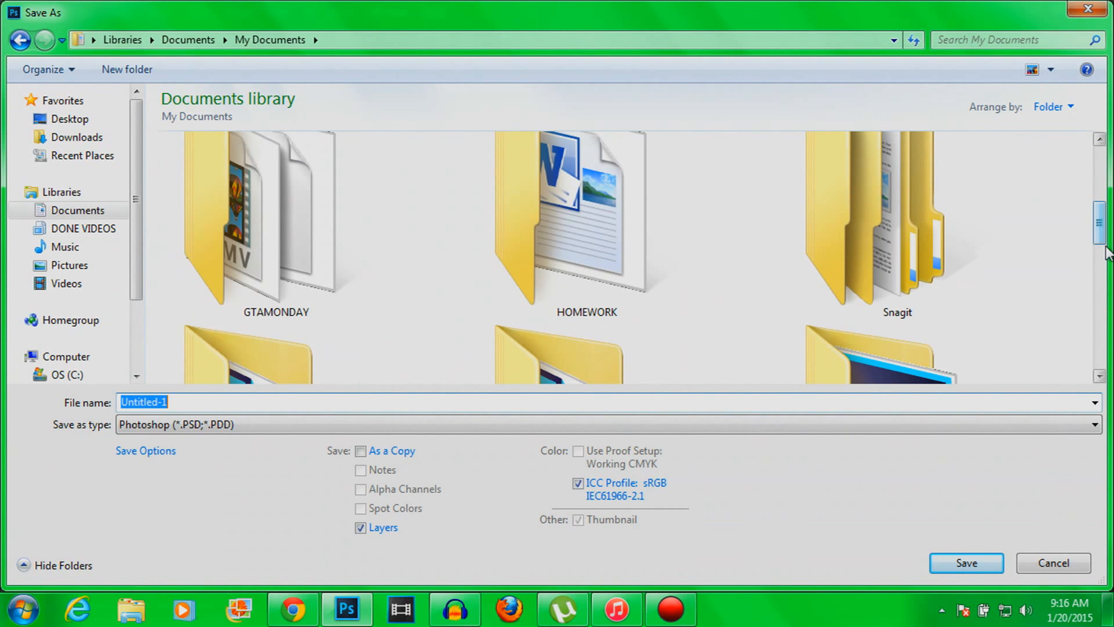
{"action": "scroll", "coordinate": [1084, 224], "scroll_direction": "down", "scroll_amount": 3}
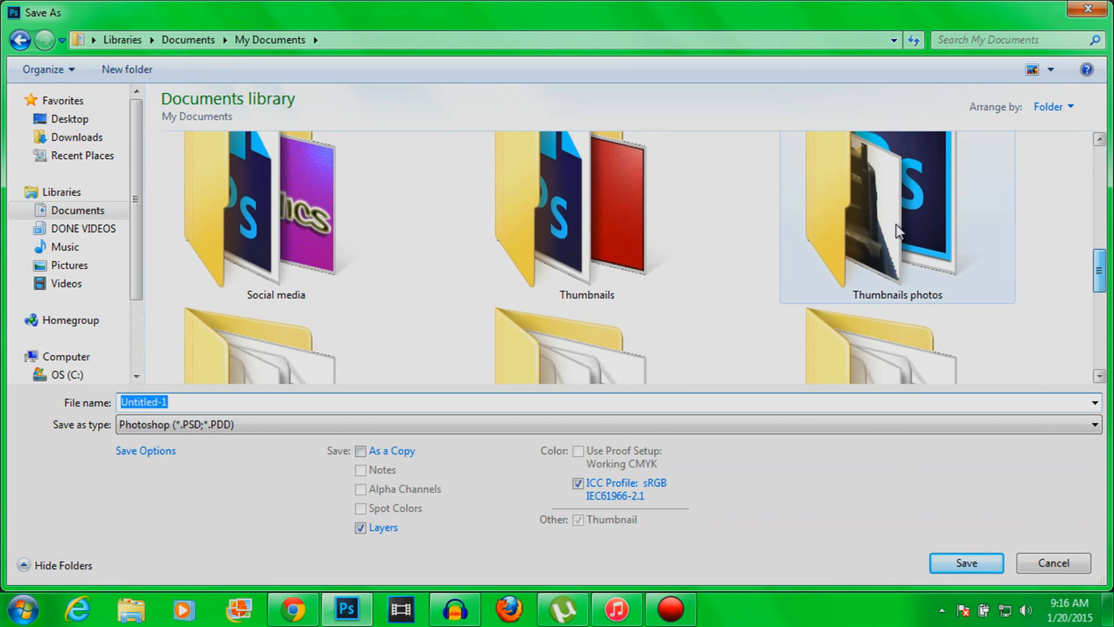
{"action": "left_click", "coordinate": [663, 216]}
Step: Name the file "Photoshop Tutorial" and save it in Photoshop PSD format with layers
{"action": "left_click", "coordinate": [443, 403]}
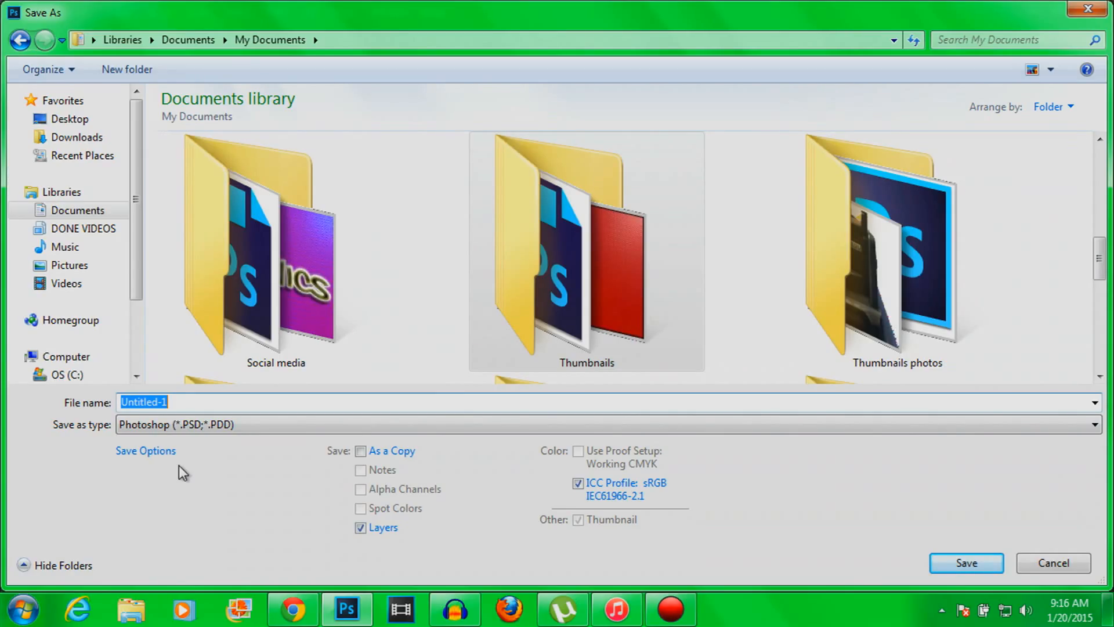
{"action": "type", "text": "Photo"}
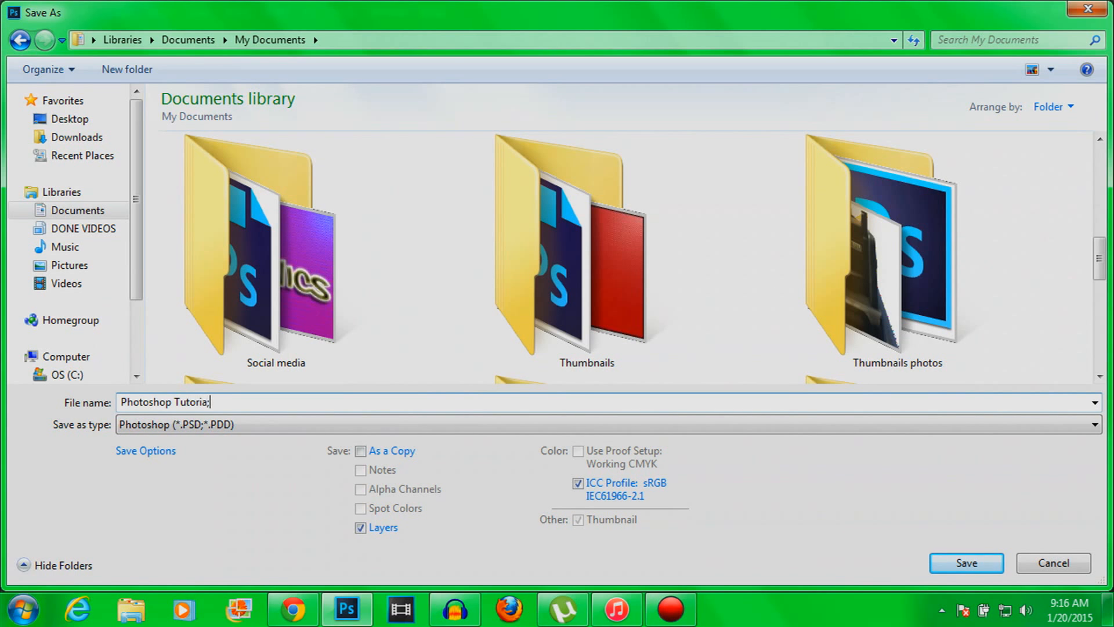
{"action": "type", "text": "shop Tutorial"}
{"action": "left_click", "coordinate": [948, 560]}
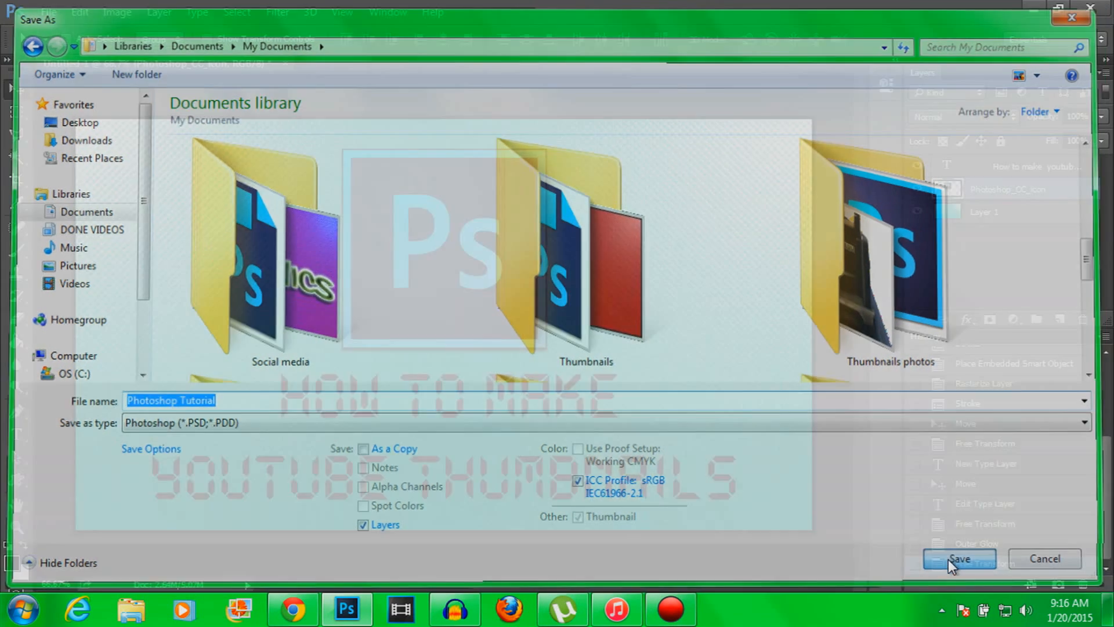
{"action": "left_click", "coordinate": [786, 193]}
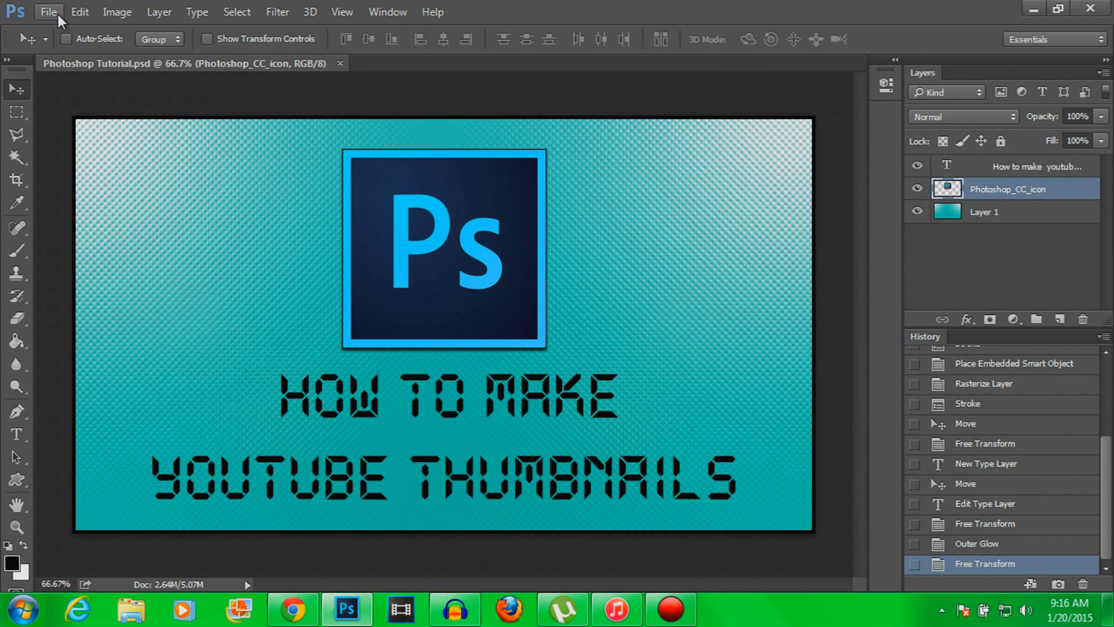
Step: Save a JPEG copy named "Photoshop Tutorial" in My Documents at quality 12 (Maximum) with Baseline ("Standard") format
{"action": "left_click", "coordinate": [48, 11]}
{"action": "left_click", "coordinate": [142, 205]}
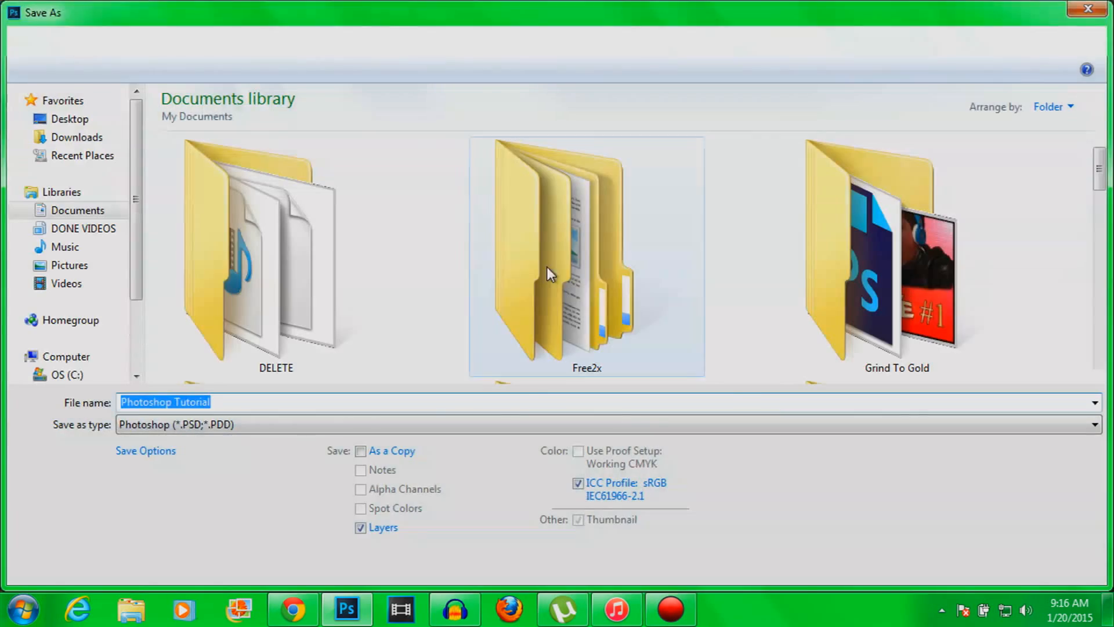
{"action": "left_click", "coordinate": [307, 426]}
{"action": "left_click", "coordinate": [284, 250]}
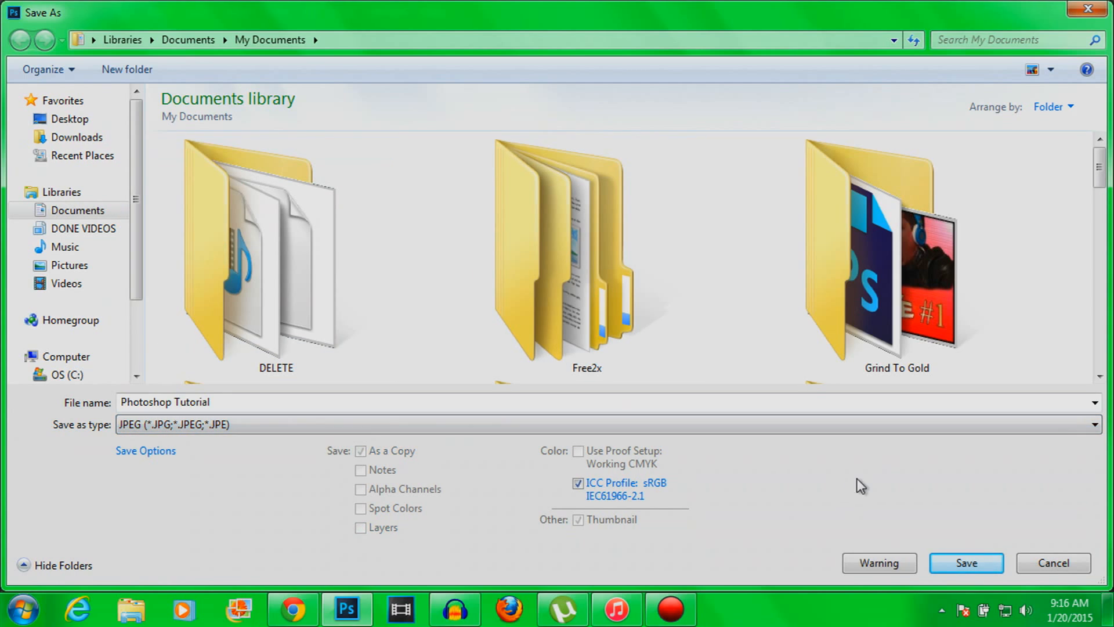
{"action": "left_click", "coordinate": [992, 561]}
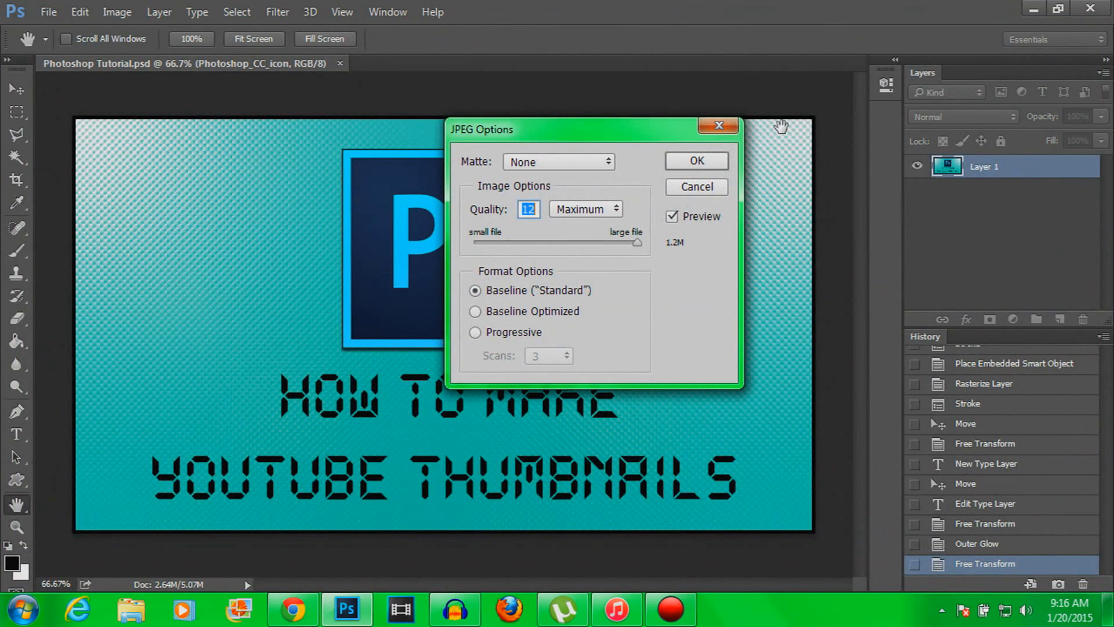
{"action": "left_click", "coordinate": [698, 163]}
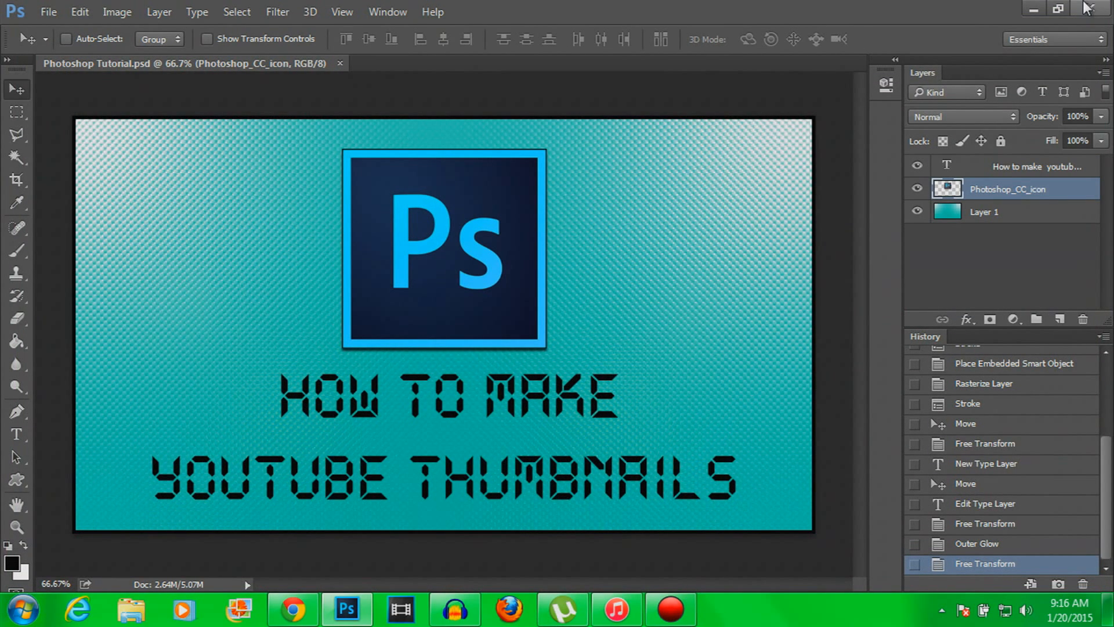